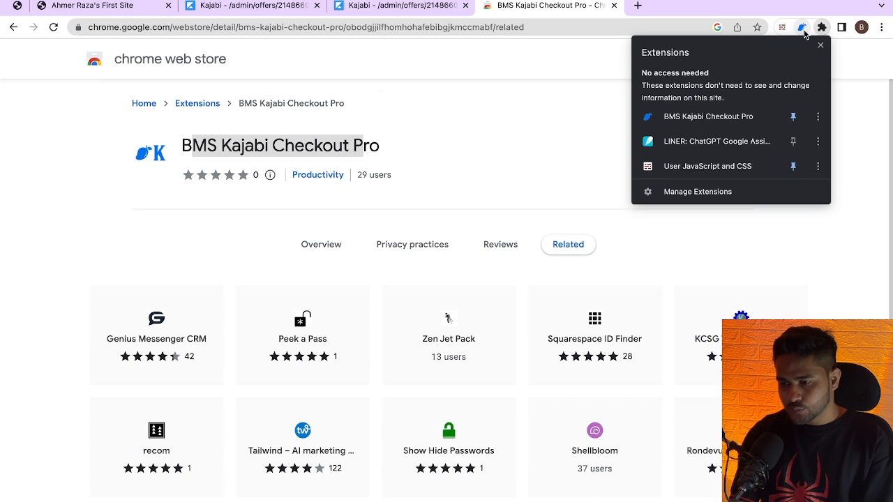
Examine The Ultimate Checkout Extension offer and its default checkout page, from banner to testimonials, in the customization view and in preview.
click(418, 9)
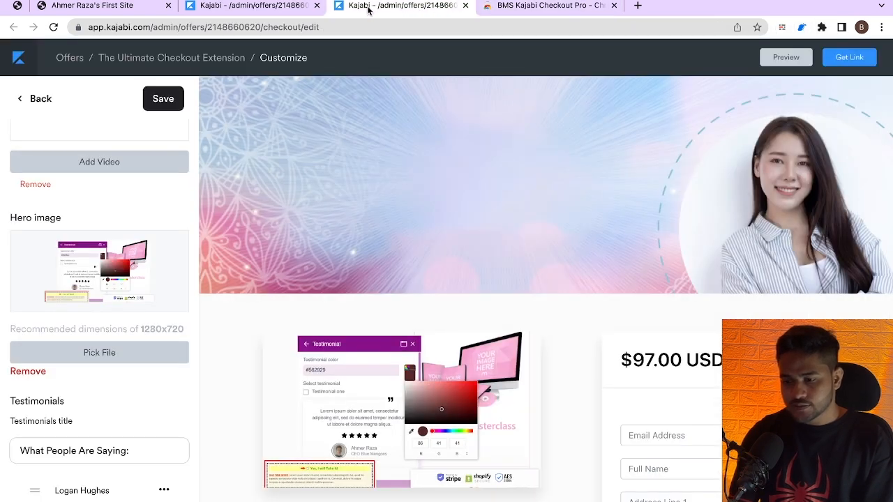
click(239, 7)
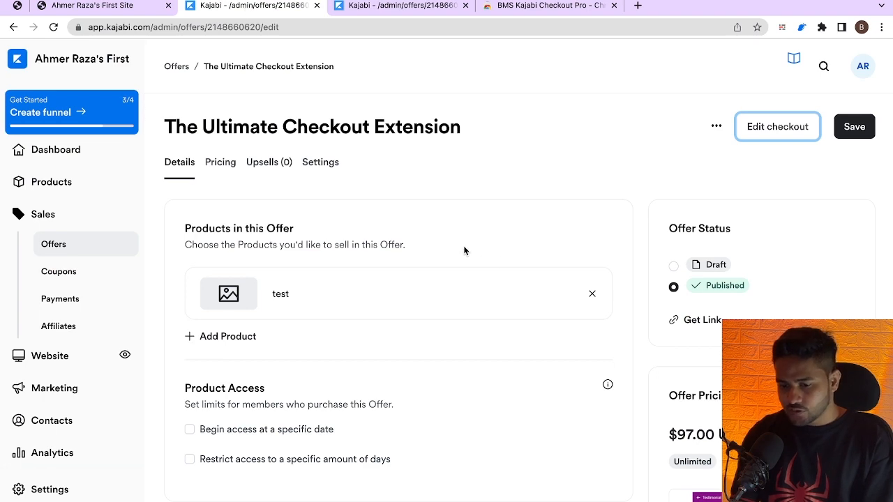
click(400, 9)
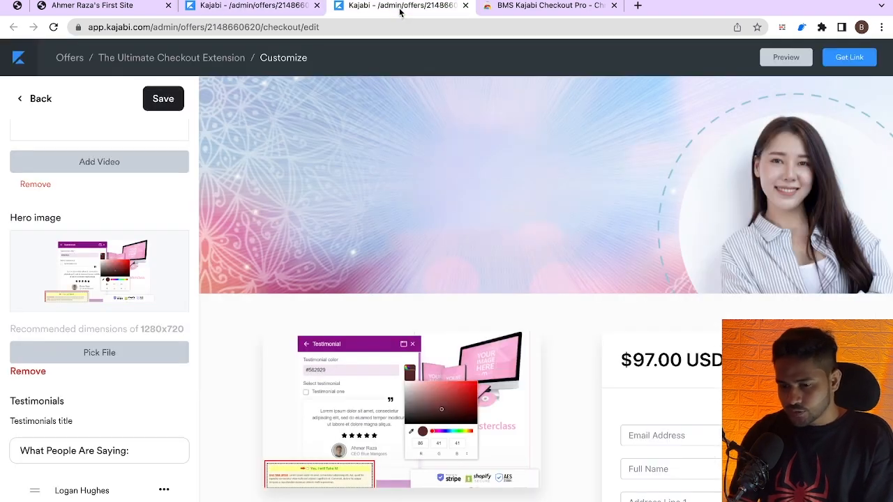
scroll(439, 227, down, 6)
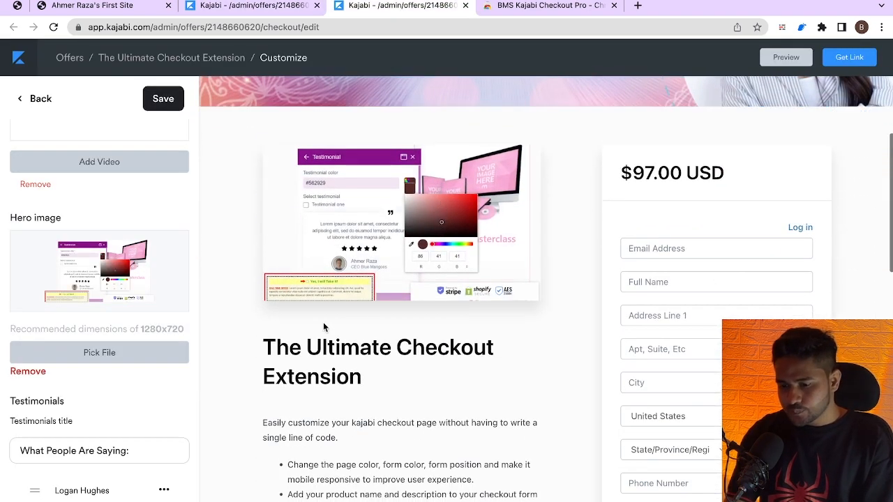
scroll(323, 322, down, 10)
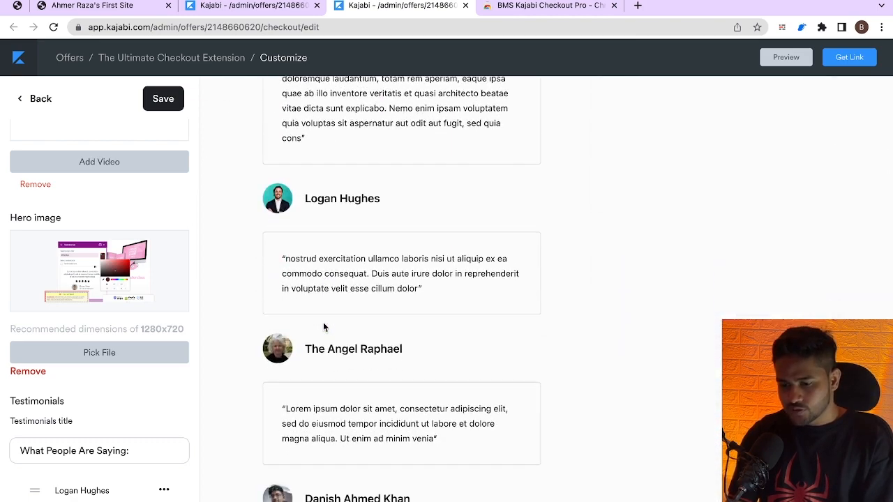
scroll(399, 329, down, 1)
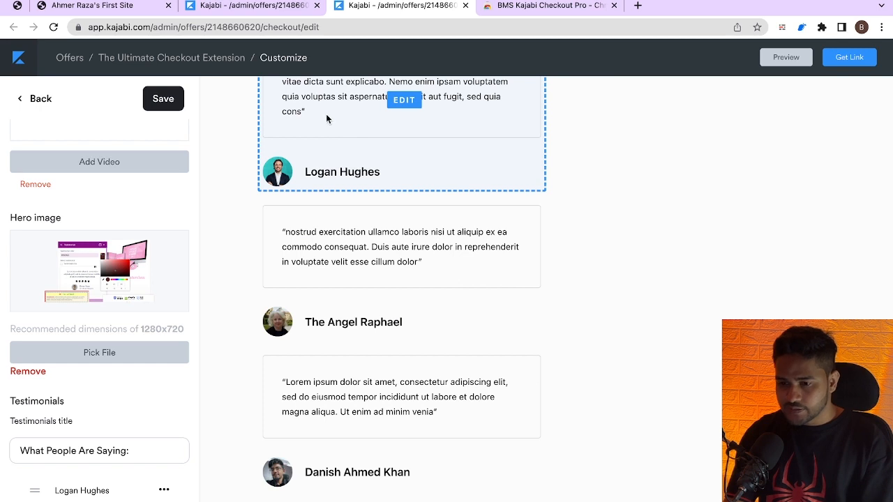
click(252, 6)
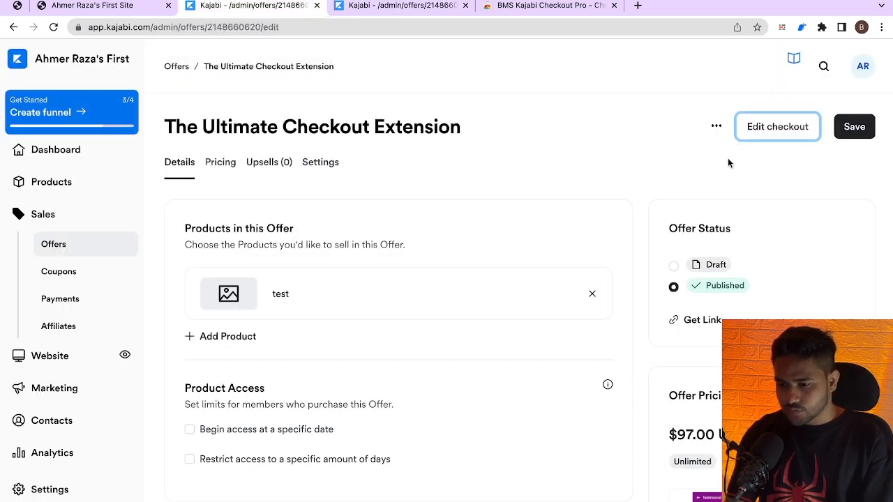
click(388, 6)
scroll(442, 215, up, 10)
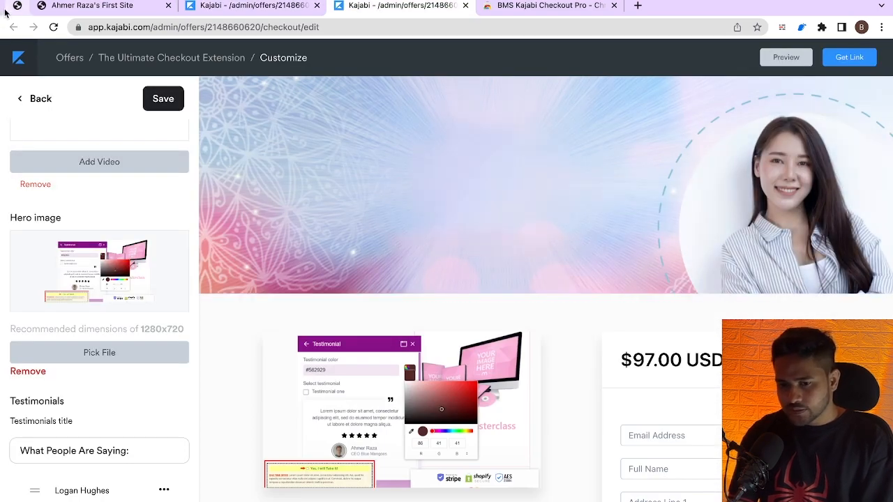
click(68, 7)
scroll(51, 391, down, 9)
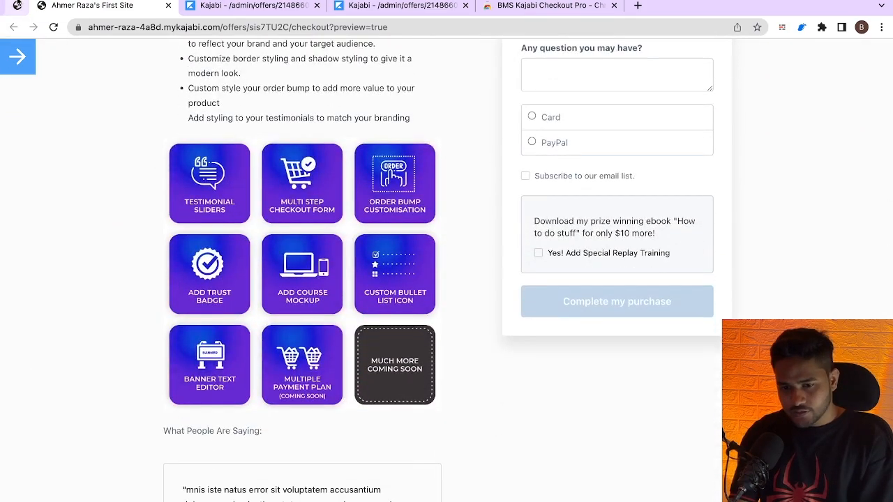
Examine the customized BMS Checkout Pro preview: its header title and description, form fields, order bump, trust badges and testimonial slider.
click(16, 6)
click(120, 276)
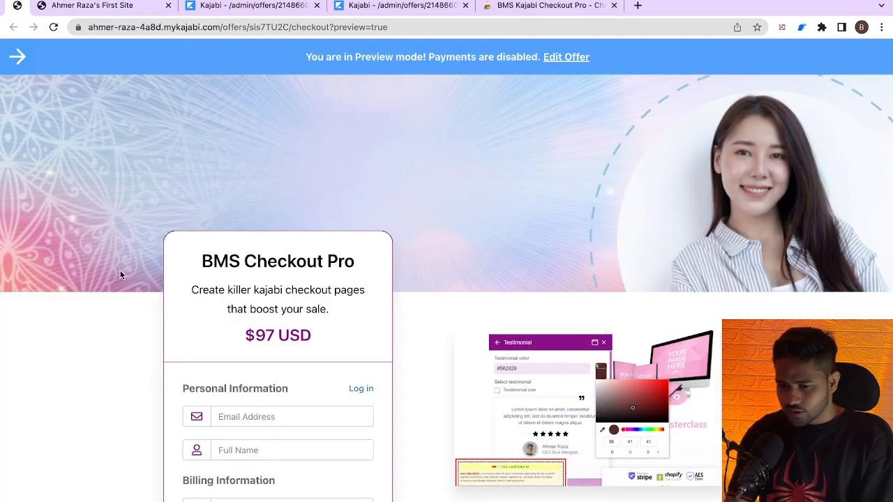
scroll(120, 275, down, 4)
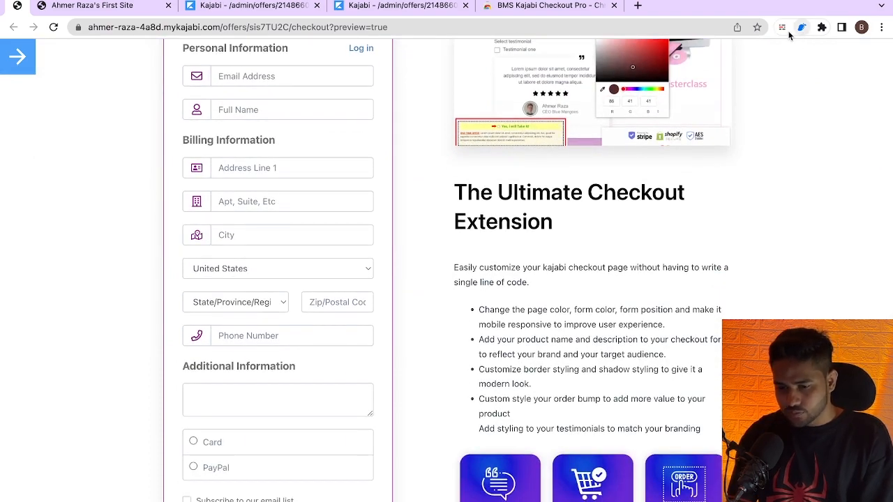
scroll(404, 149, up, 2)
scroll(404, 149, down, 7)
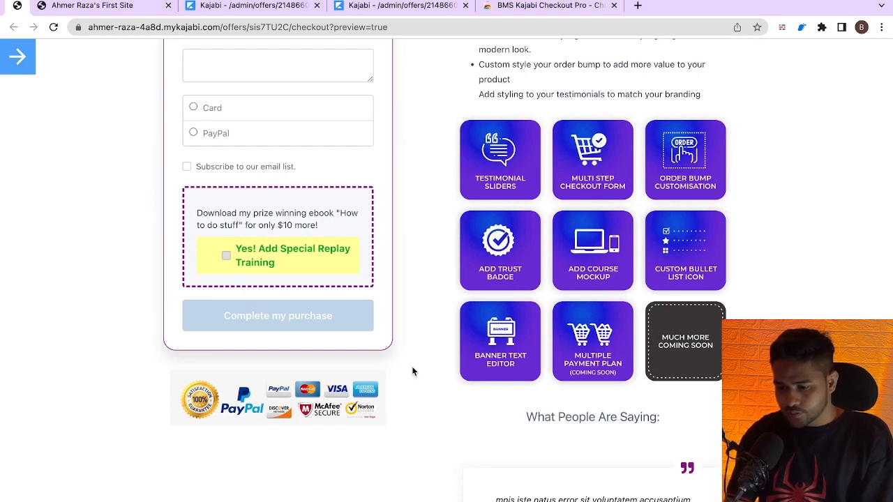
scroll(412, 371, down, 3)
scroll(413, 372, up, 1)
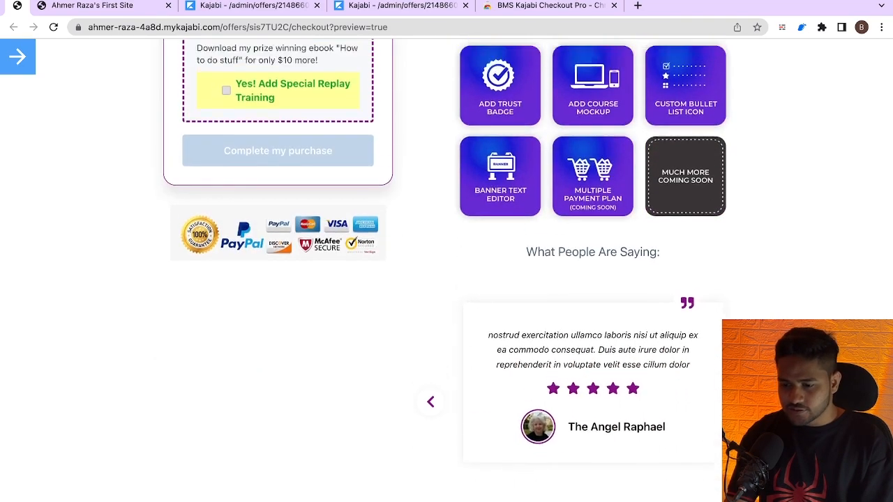
scroll(412, 372, up, 10)
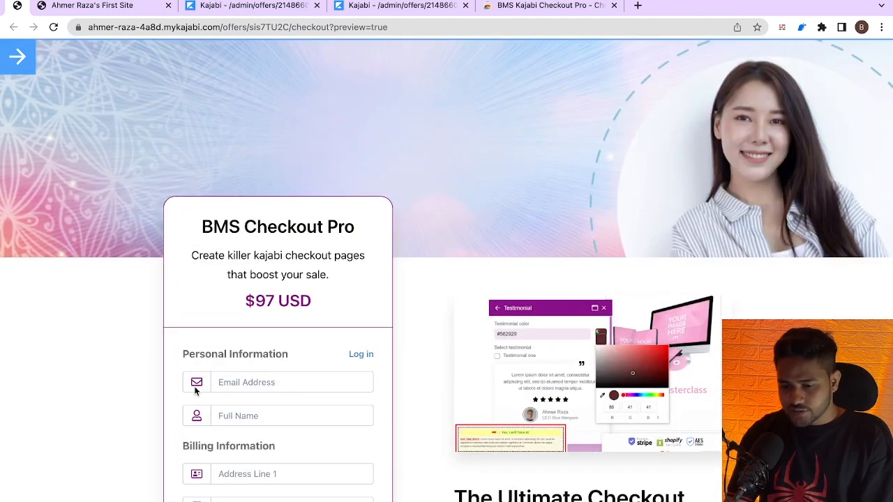
drag(204, 225, 357, 227)
click(243, 230)
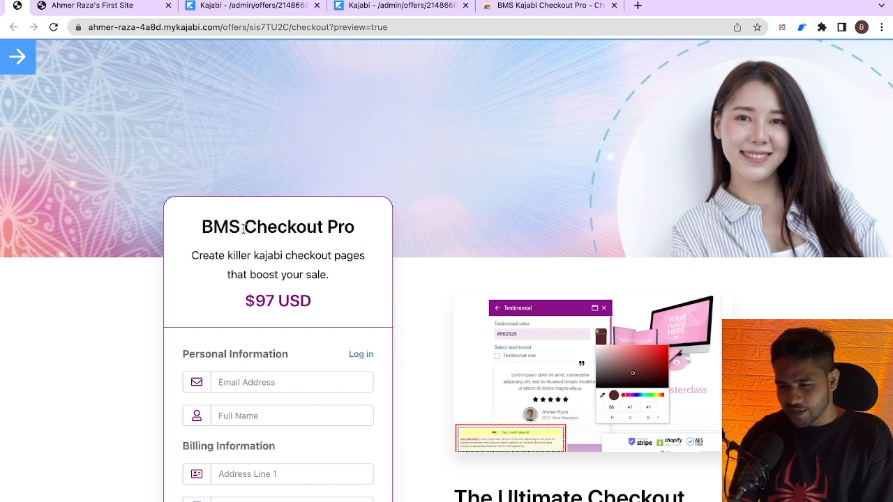
drag(209, 227, 322, 224)
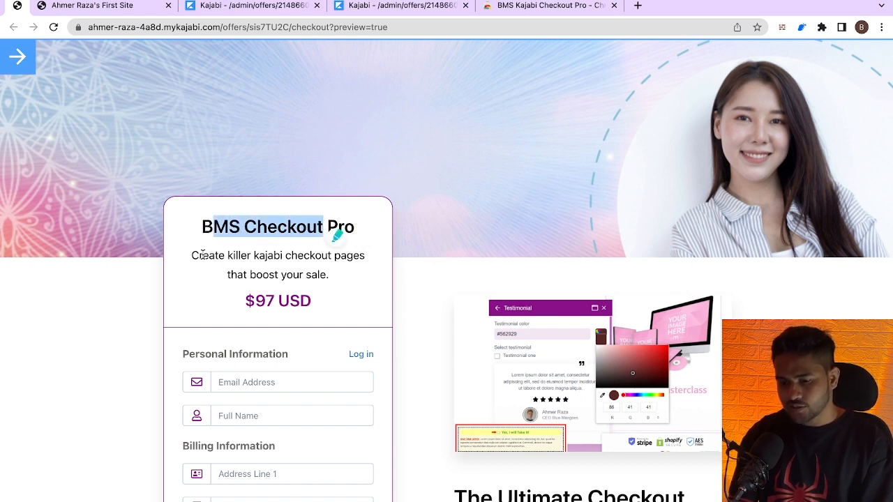
drag(201, 256, 328, 269)
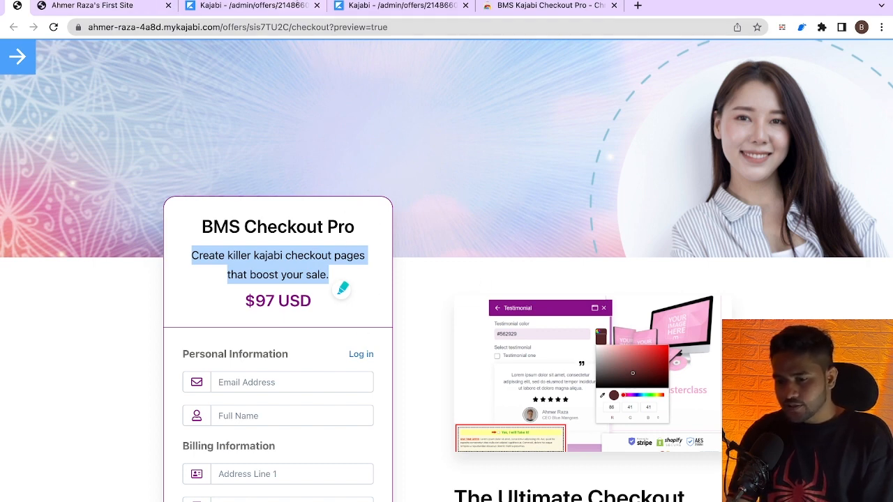
Open the Checkout Editor on the default checkout preview, reload the page, and place the editor above the order form.
click(105, 12)
scroll(263, 209, up, 10)
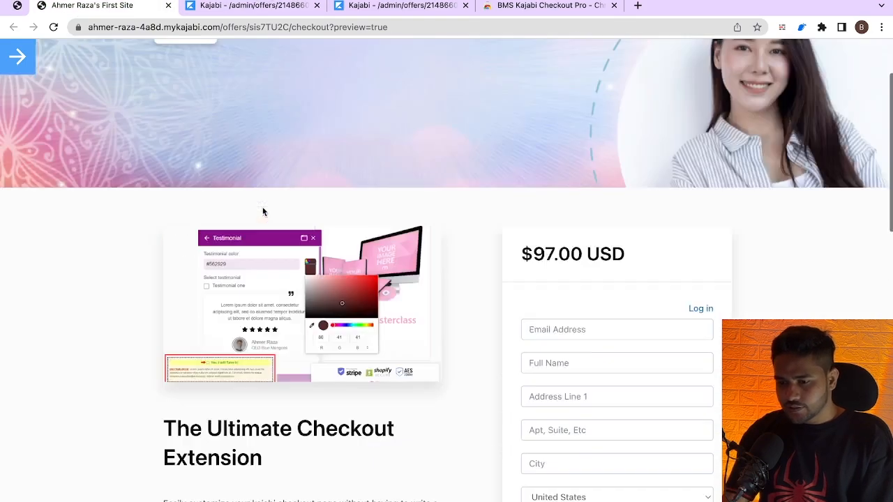
scroll(369, 206, down, 1)
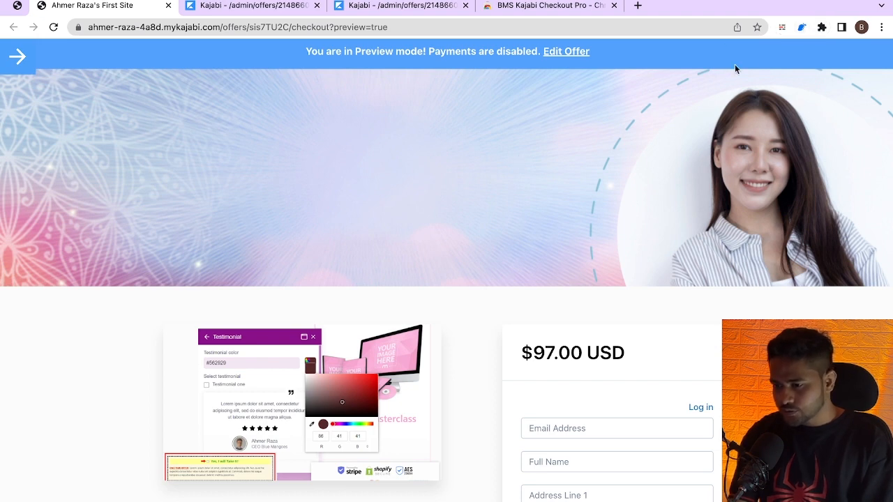
click(18, 57)
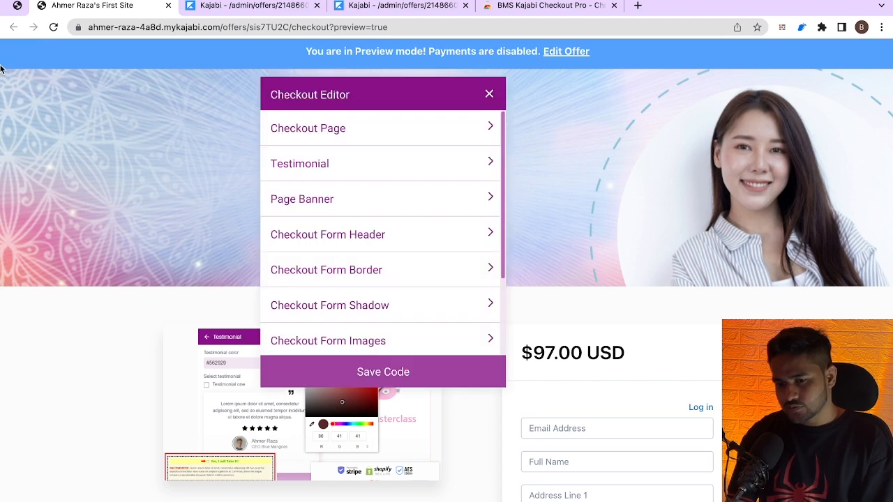
drag(410, 98, 387, 101)
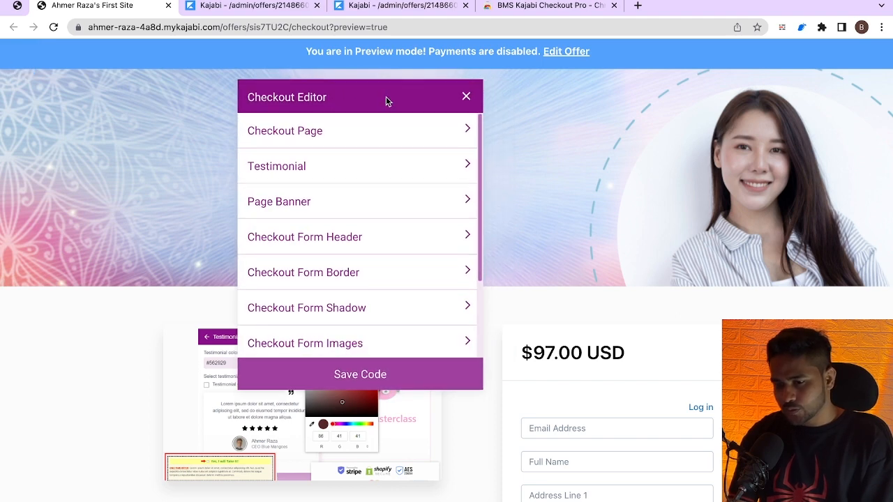
click(466, 97)
click(51, 27)
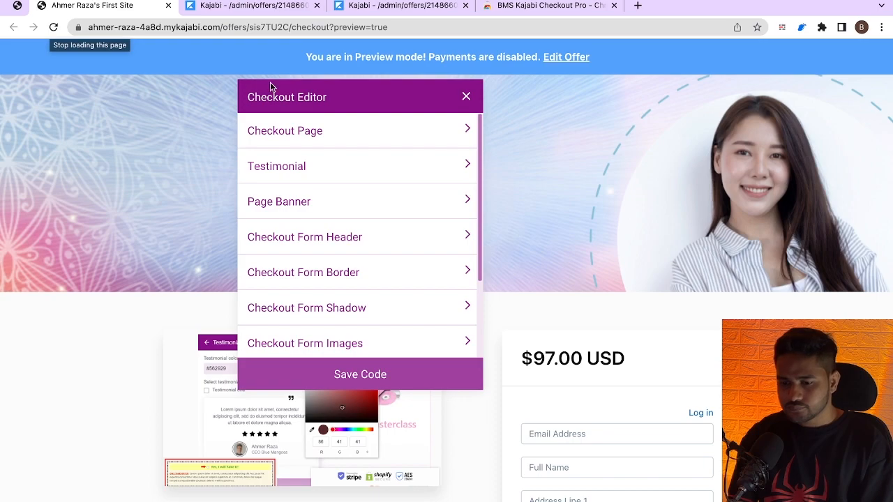
drag(381, 91, 670, 106)
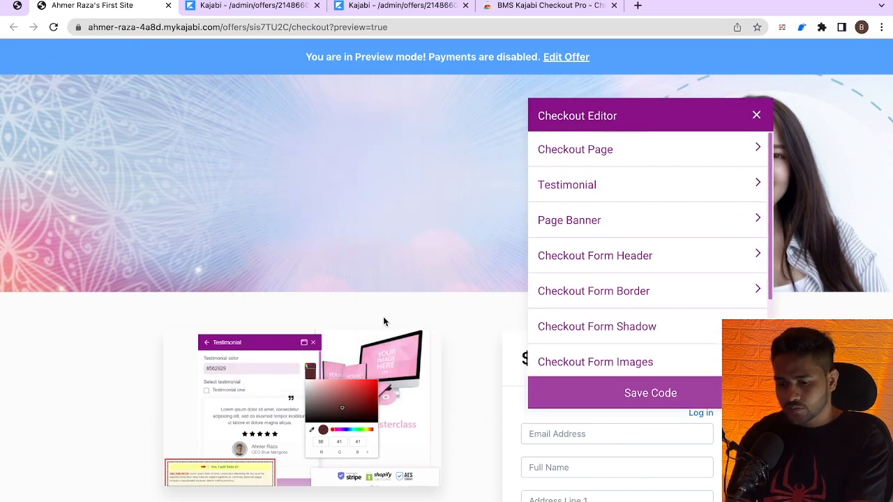
Examine the default testimonials on the checkout preview and the list of sections available in the Checkout Editor.
scroll(383, 321, down, 15)
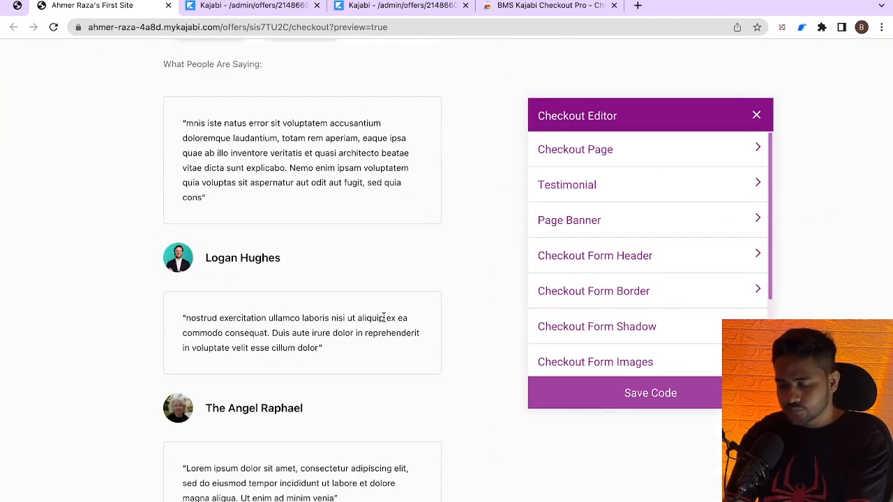
scroll(383, 317, down, 2)
scroll(385, 321, up, 5)
scroll(405, 321, down, 5)
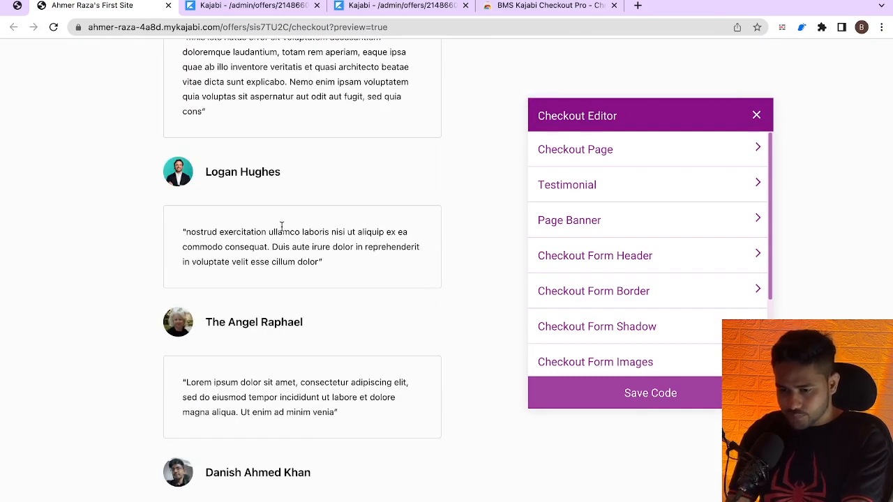
scroll(279, 223, up, 3)
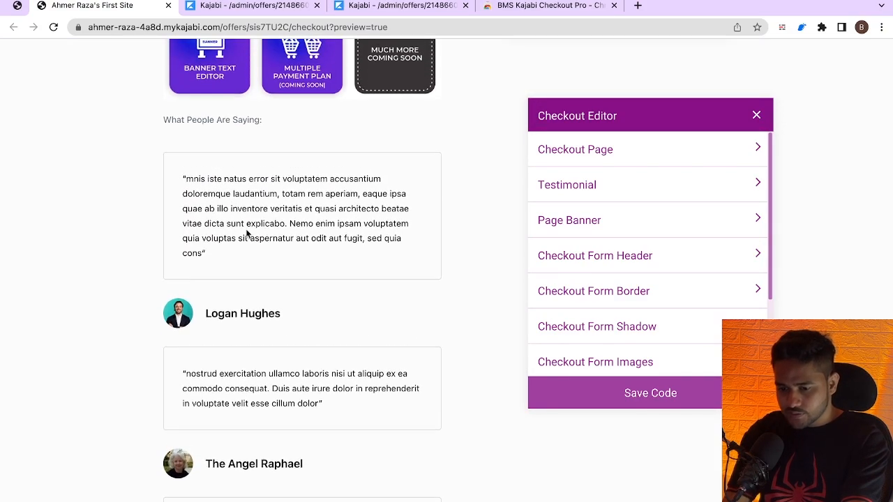
scroll(303, 358, down, 3)
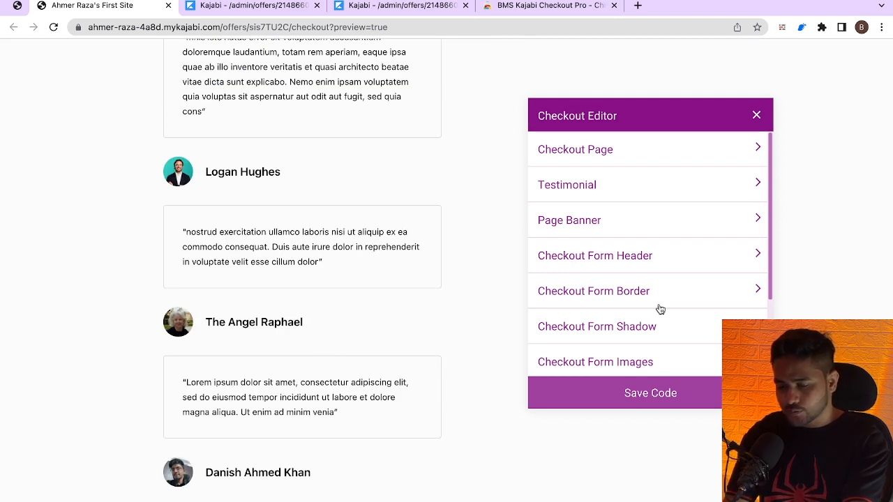
scroll(660, 309, down, 2)
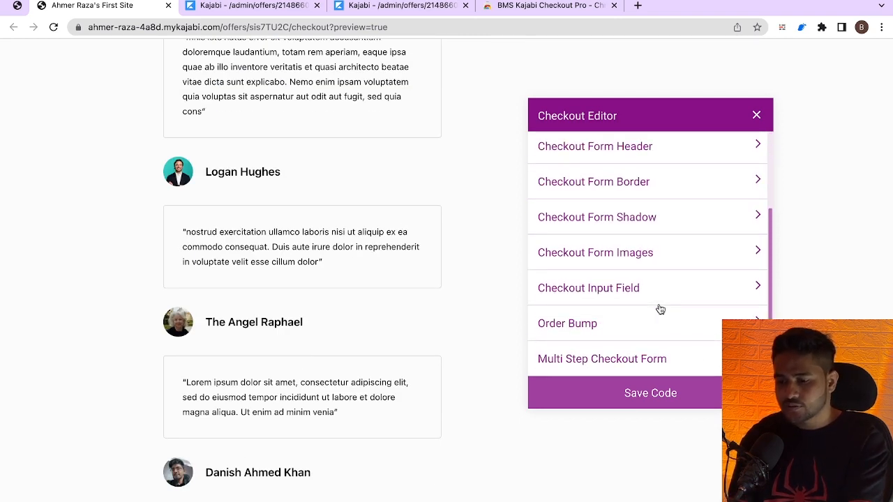
scroll(608, 305, up, 3)
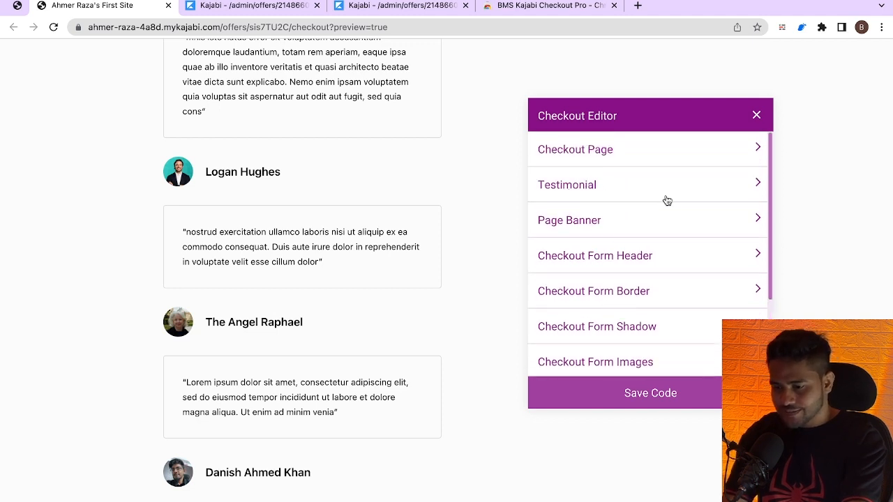
Set the testimonial color to #881188 in the Testimonial settings and view the available testimonial styles.
click(569, 191)
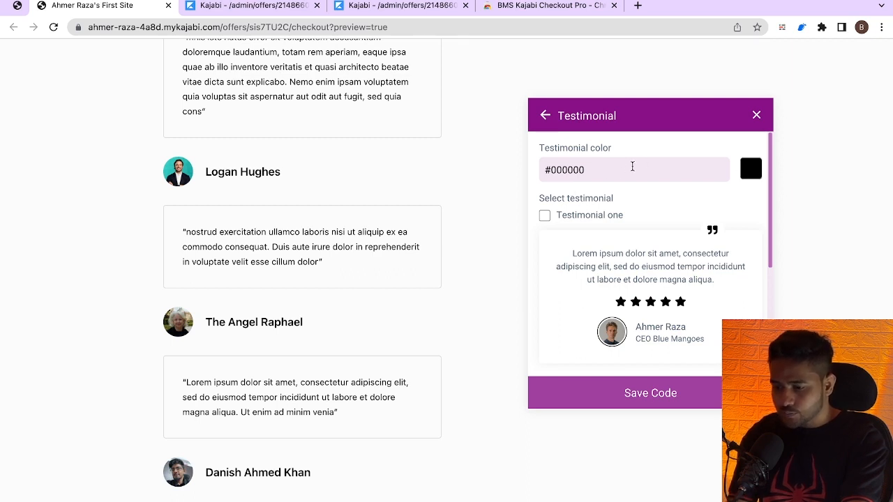
double_click(600, 170)
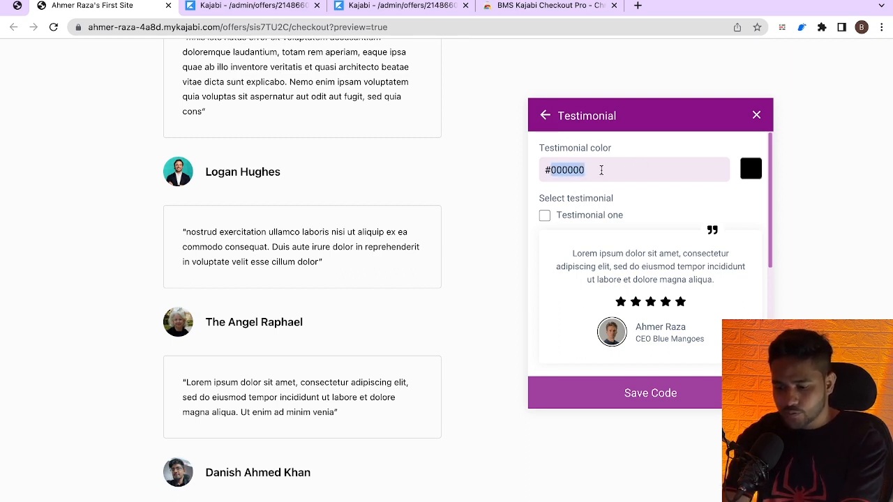
text(88)
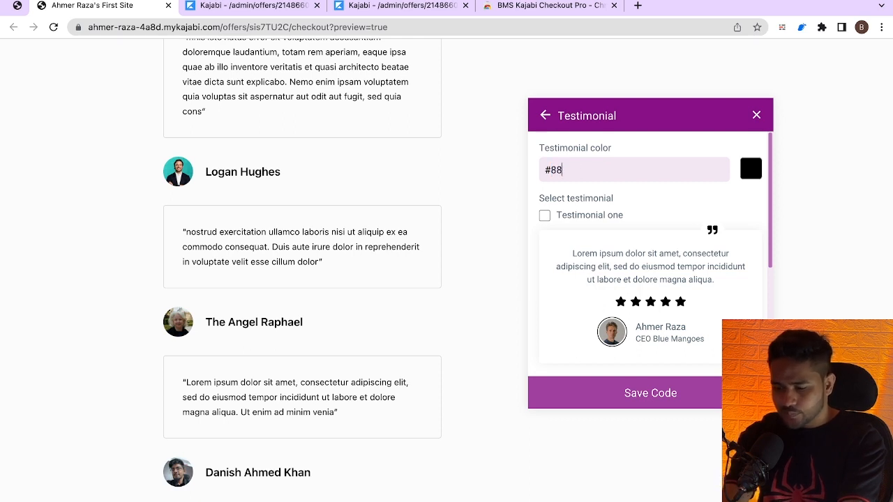
text(1188)
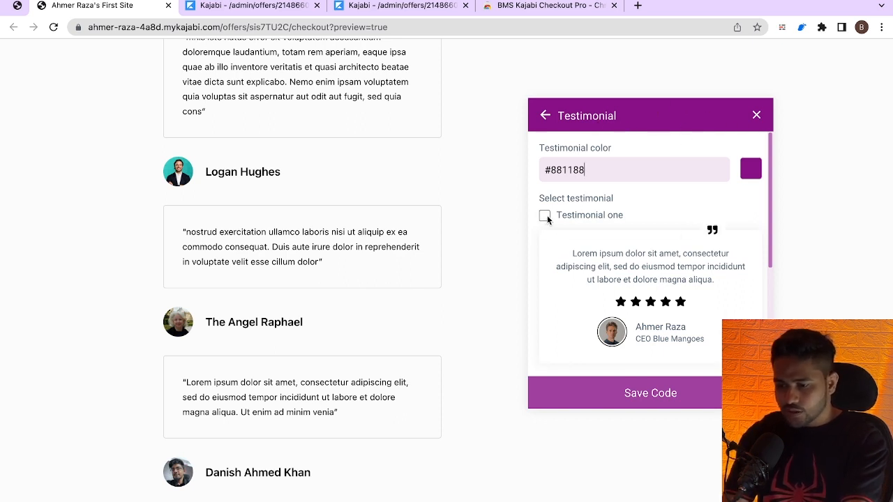
scroll(625, 272, down, 3)
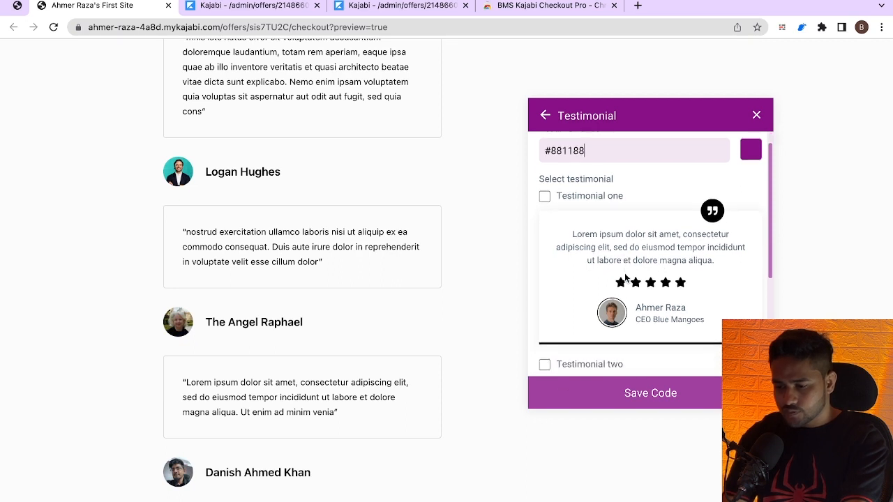
scroll(624, 273, up, 3)
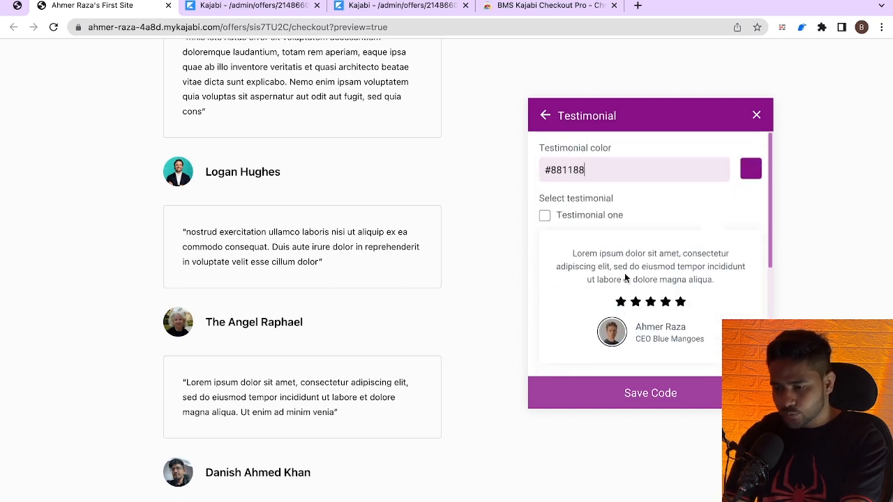
Compare the available testimonial styles and apply the Testimonial two style to the checkout page.
scroll(624, 273, down, 3)
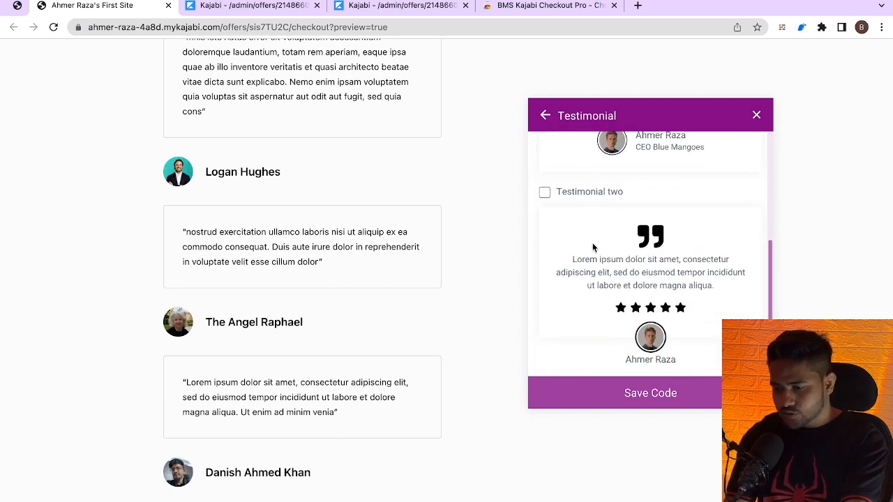
scroll(592, 247, up, 5)
scroll(592, 247, down, 4)
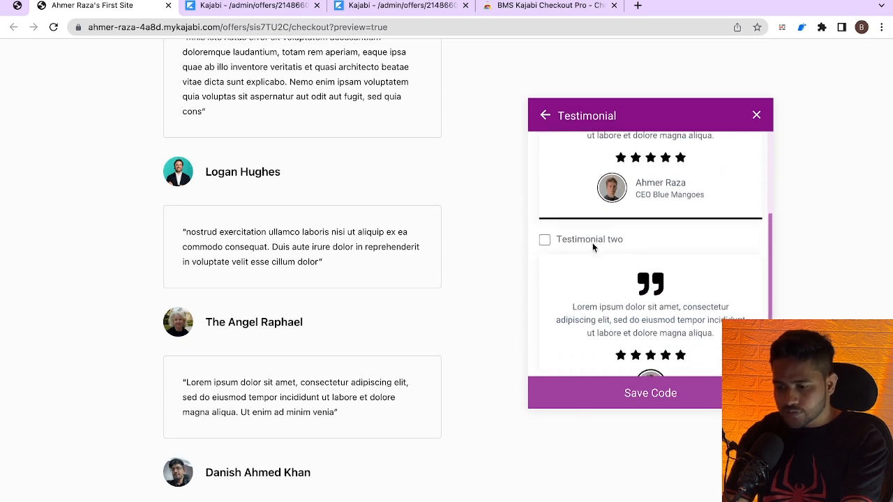
scroll(592, 244, down, 1)
click(544, 236)
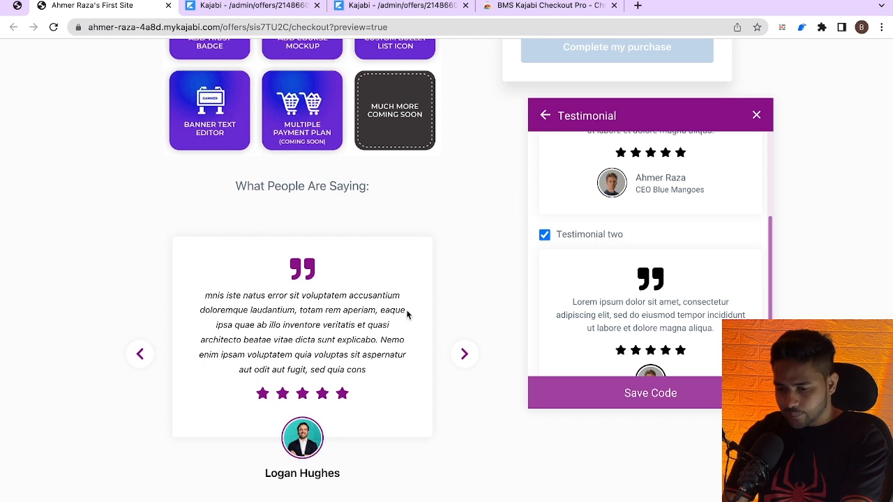
Try the dark purple #37166a as the testimonial color.
scroll(558, 233, up, 5)
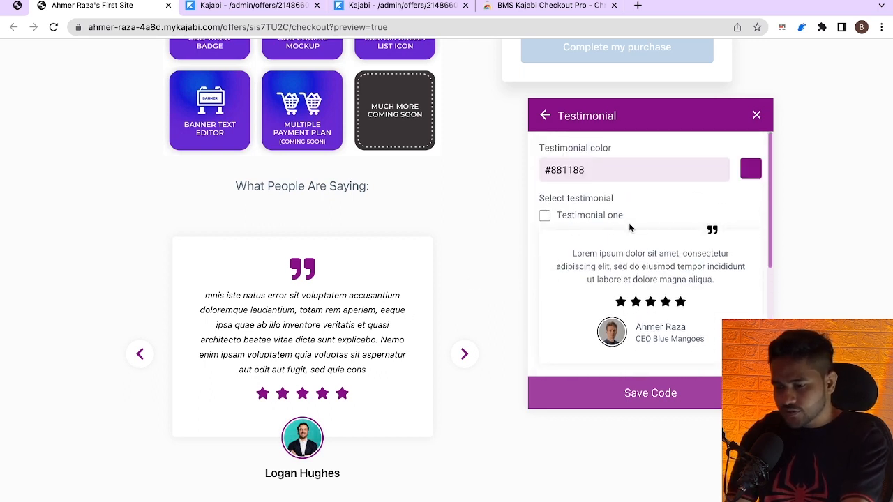
click(751, 171)
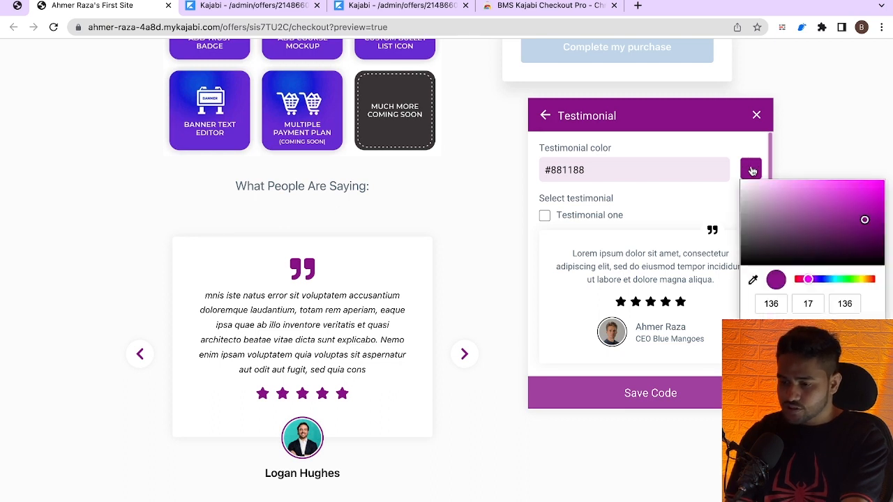
drag(807, 220, 855, 230)
click(859, 279)
drag(859, 279, 815, 279)
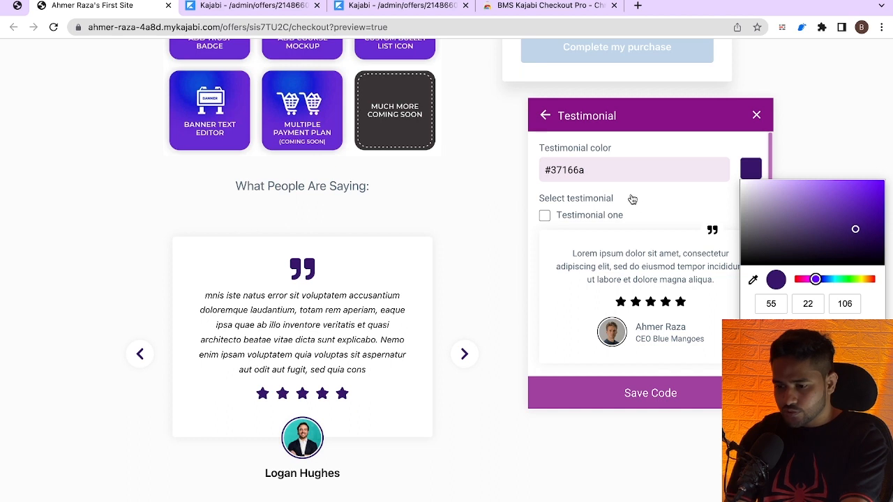
Set the testimonial color back to #881188 and save the code.
click(619, 169)
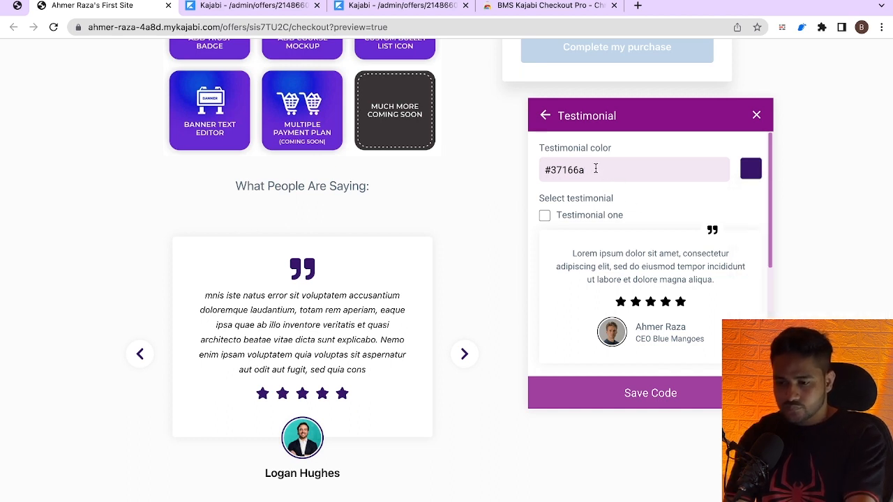
double_click(595, 168)
text(881188)
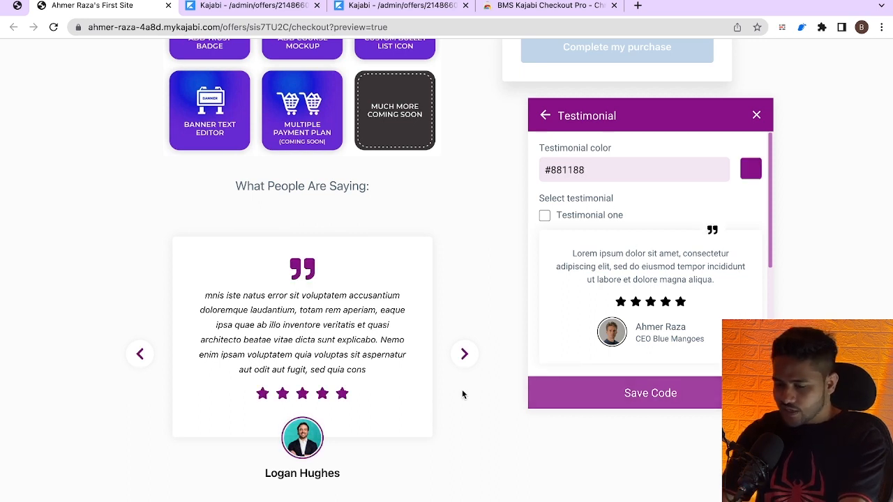
scroll(462, 395, up, 1)
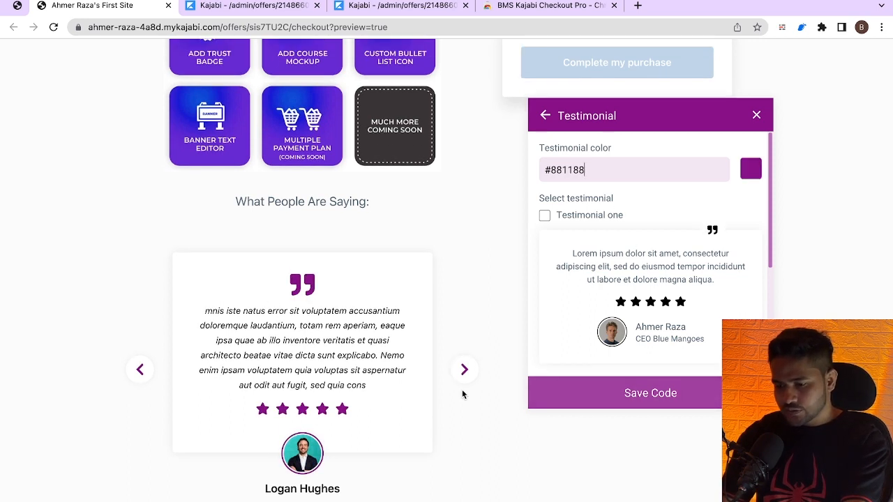
click(632, 395)
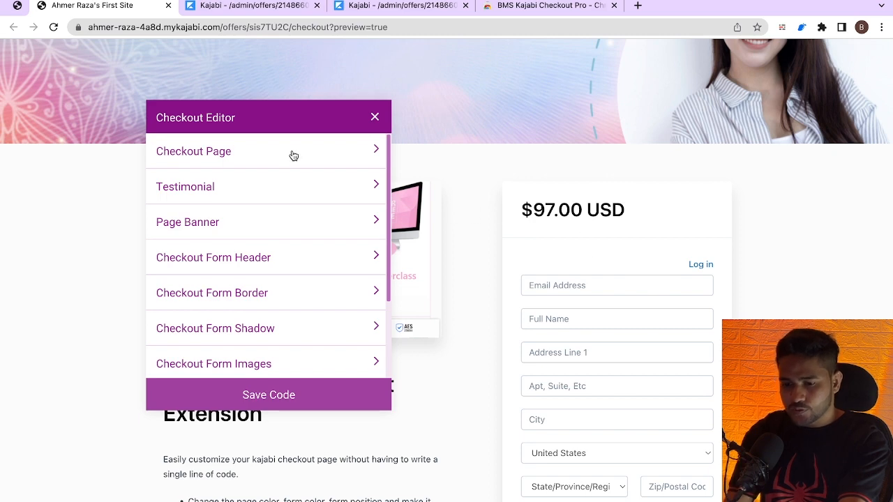
In the Checkout Page settings, set the form's top position to -90 and its alignment to Left, and move the editor clear of the form.
click(207, 160)
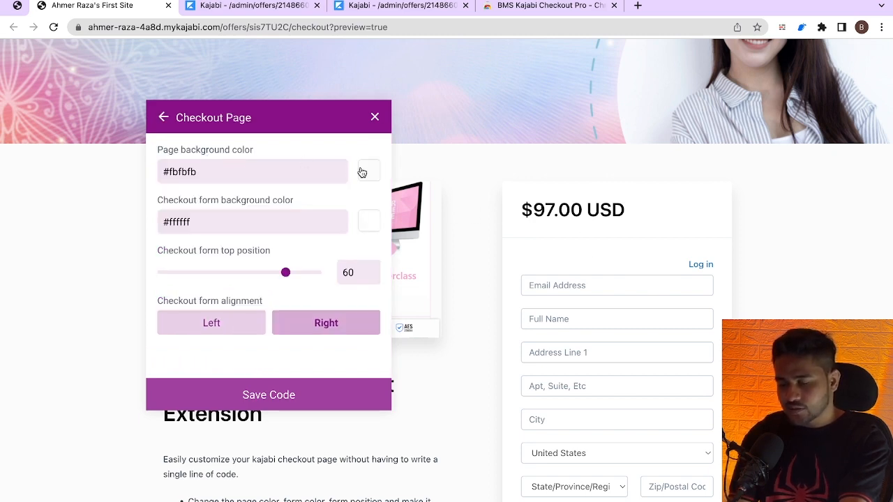
scroll(500, 104, up, 3)
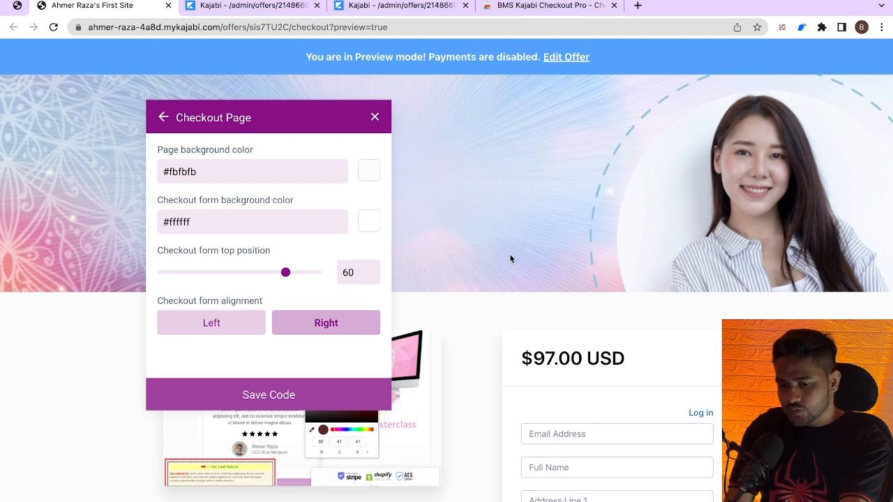
scroll(510, 258, down, 2)
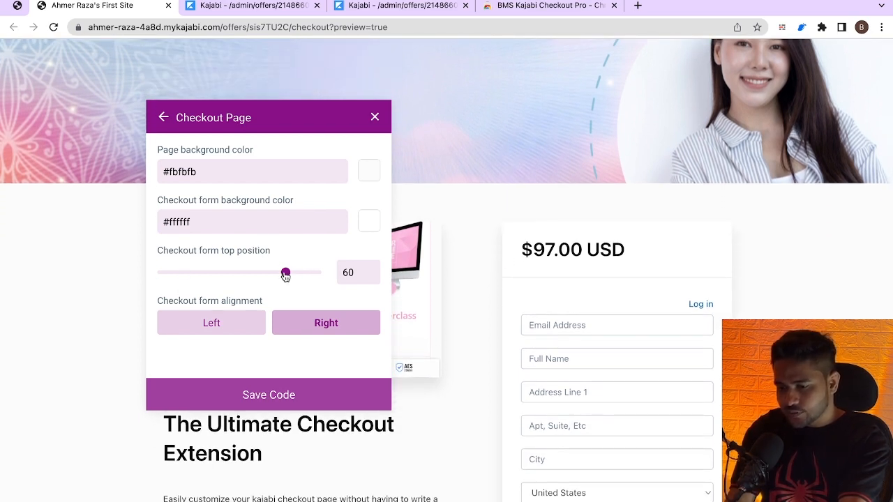
mouse_move(285, 276)
mouse_down()
mouse_move(174, 269)
mouse_move(277, 266)
mouse_up()
drag(188, 270, 169, 279)
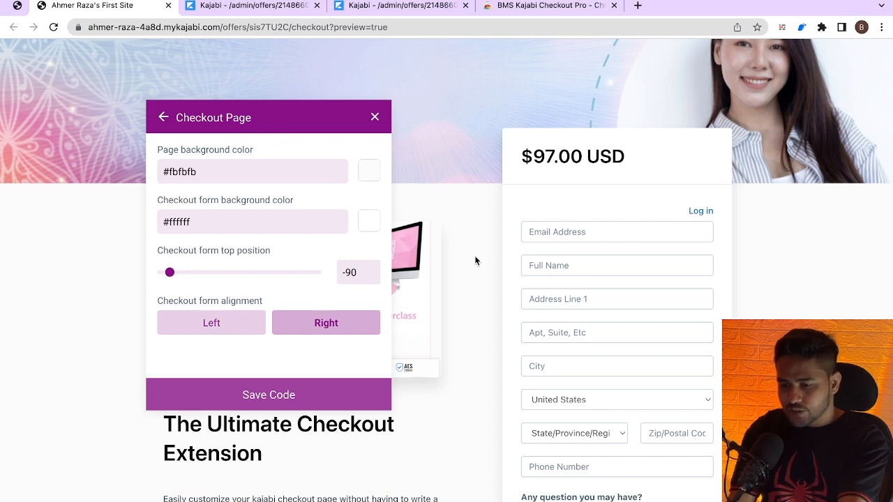
click(220, 331)
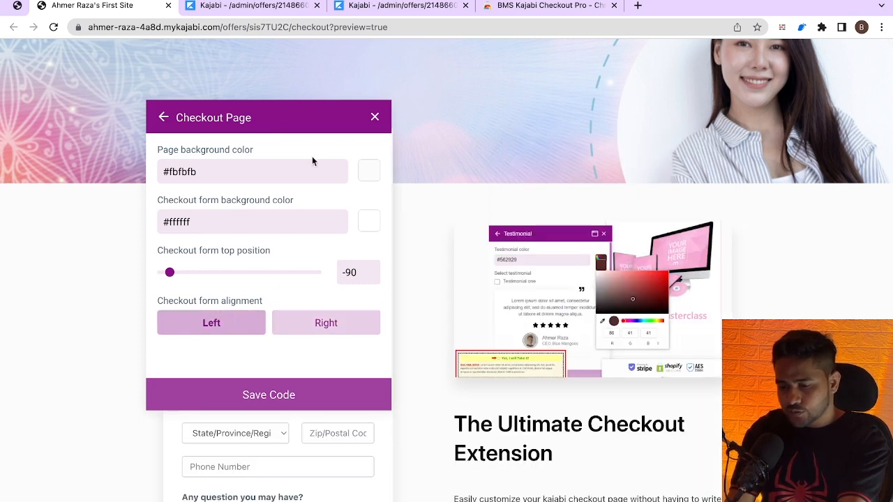
drag(297, 132, 571, 155)
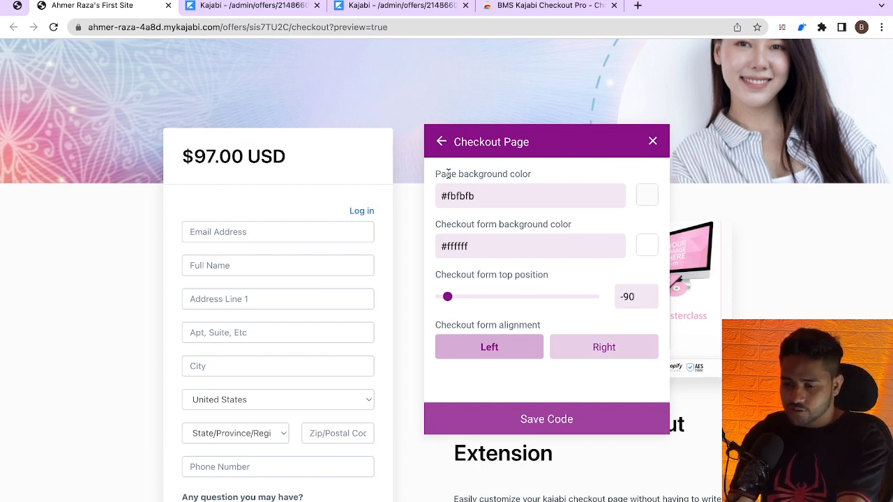
Try the dark brown #342727 as the page background color.
drag(447, 174, 528, 177)
click(645, 203)
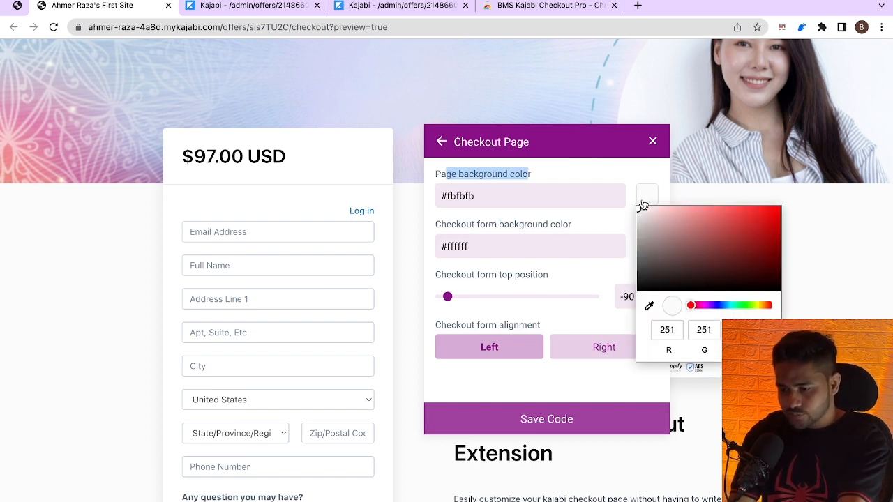
mouse_move(691, 252)
mouse_down()
mouse_move(744, 233)
mouse_move(650, 286)
mouse_move(727, 222)
mouse_move(732, 249)
mouse_move(672, 275)
mouse_up()
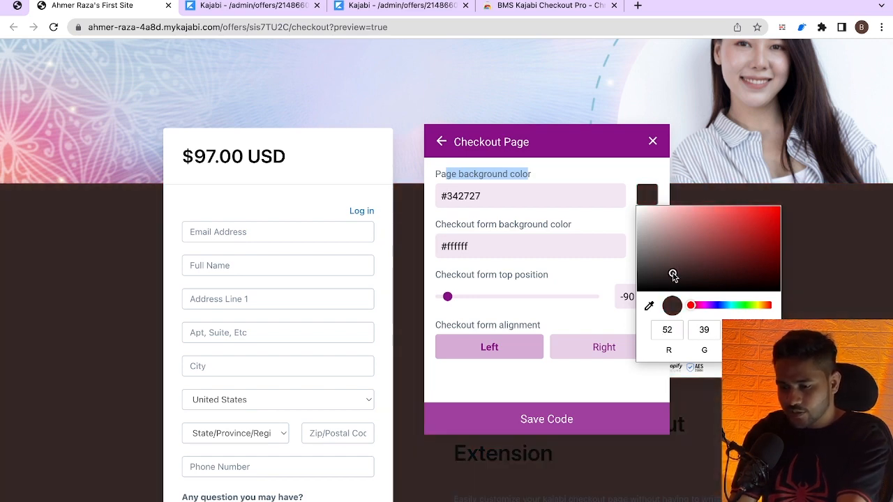
click(556, 201)
Set the page background color to the light gray #f5f5f5.
click(646, 194)
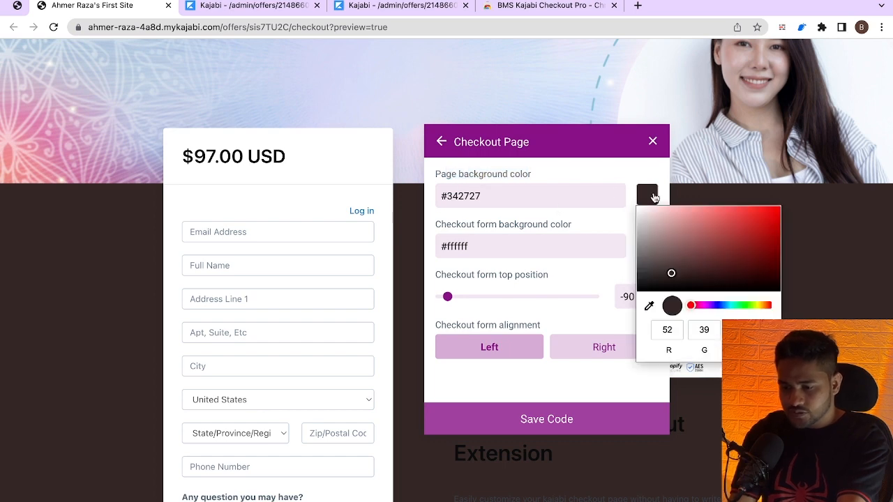
drag(669, 273, 636, 209)
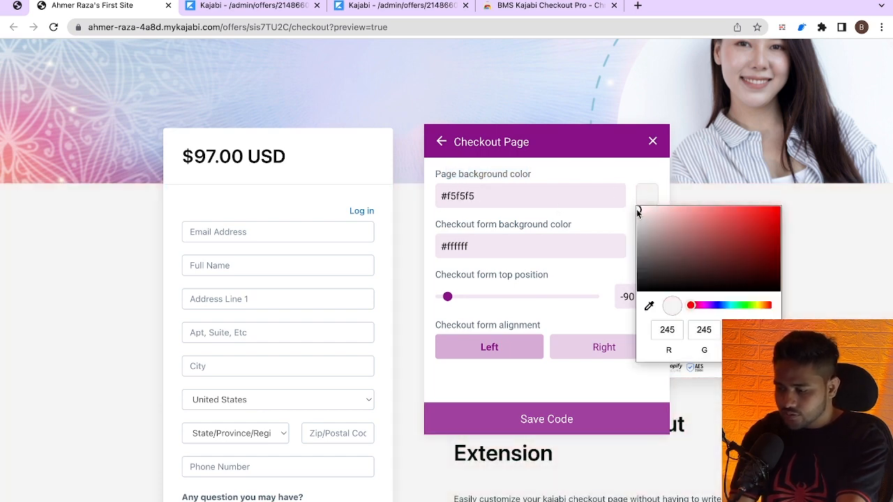
click(488, 196)
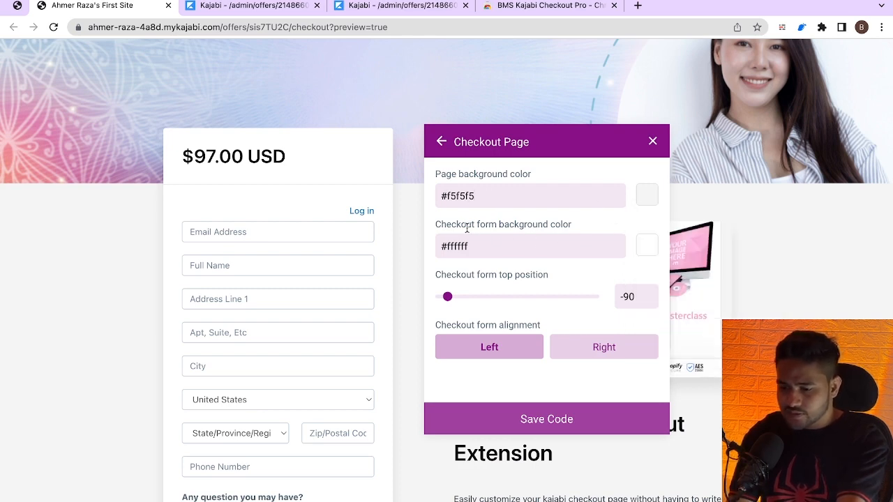
Try other colors for the checkout form background and return it to #ffffff.
drag(466, 224, 543, 225)
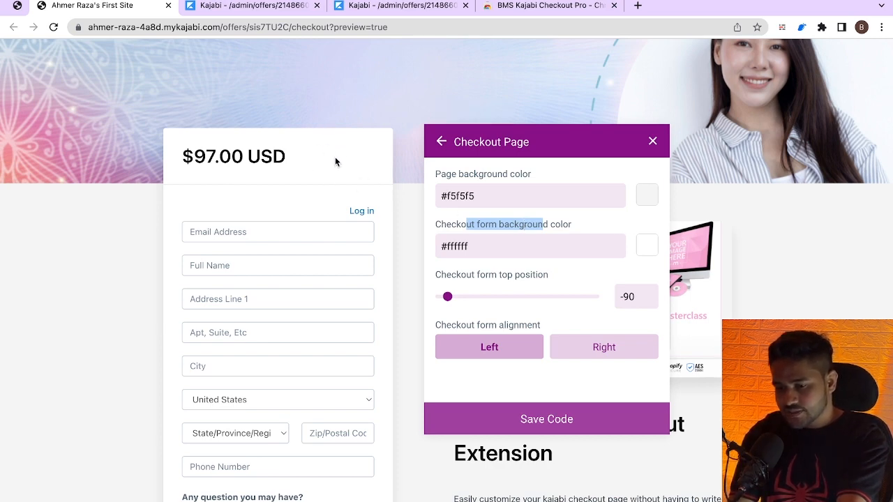
click(644, 249)
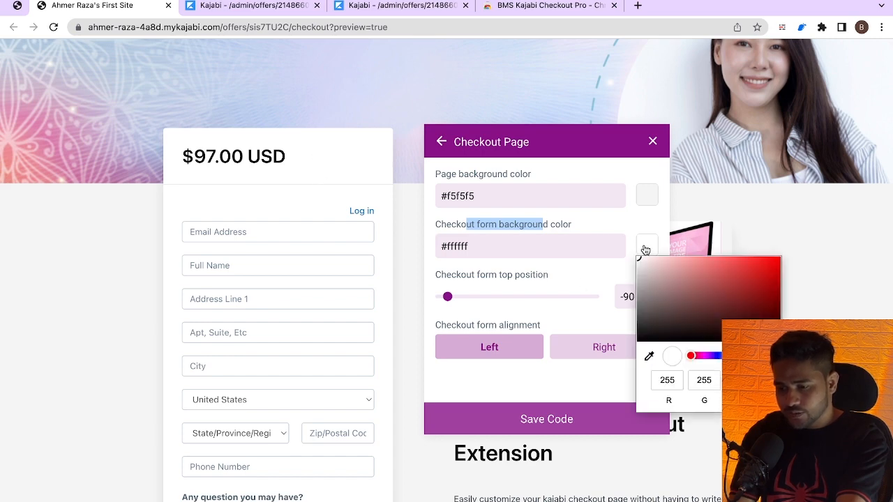
mouse_move(747, 285)
mouse_down()
mouse_move(728, 295)
mouse_move(778, 270)
mouse_move(774, 260)
mouse_move(546, 244)
mouse_up()
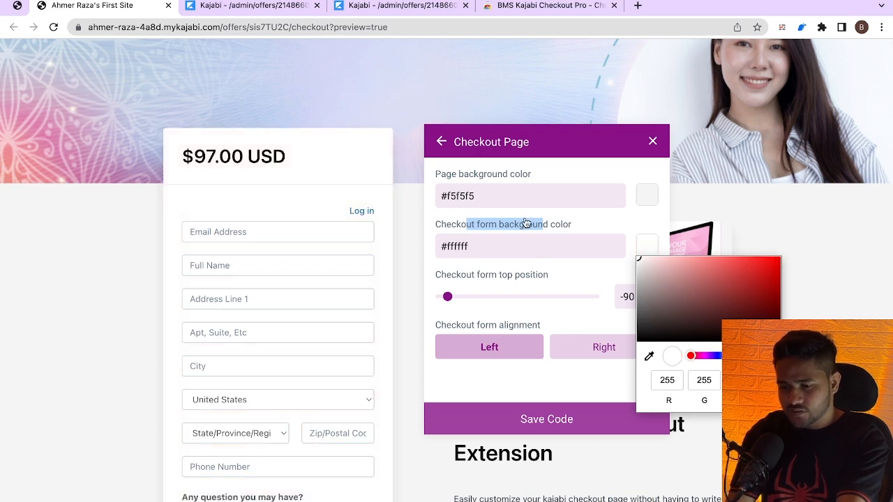
In the Page Banner settings, enter "test" as the banner title, set its text size to 26, and open the title color picker.
click(444, 149)
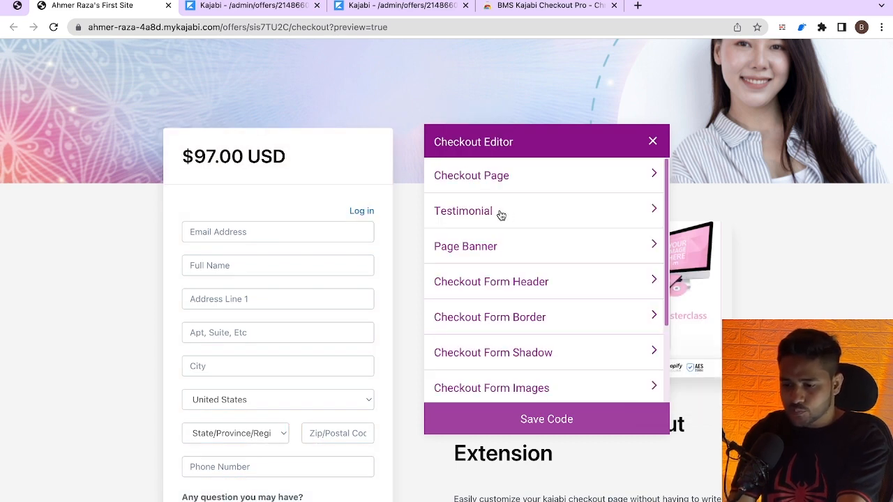
click(476, 249)
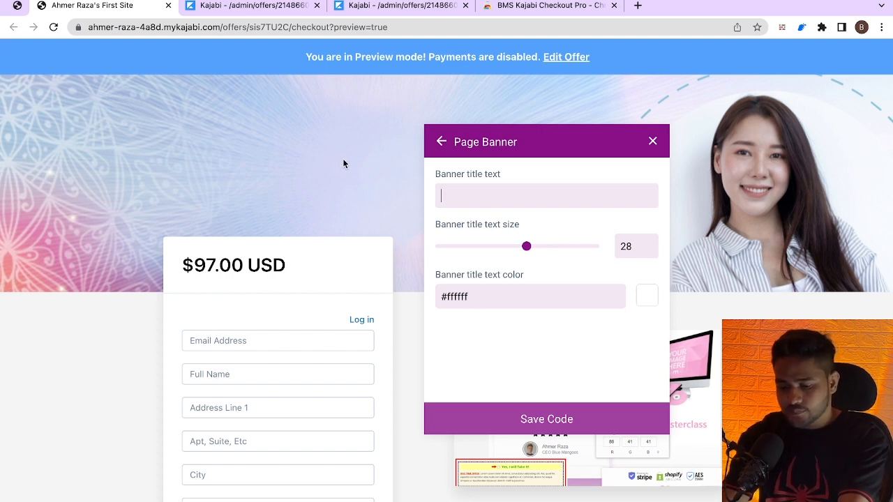
text(test)
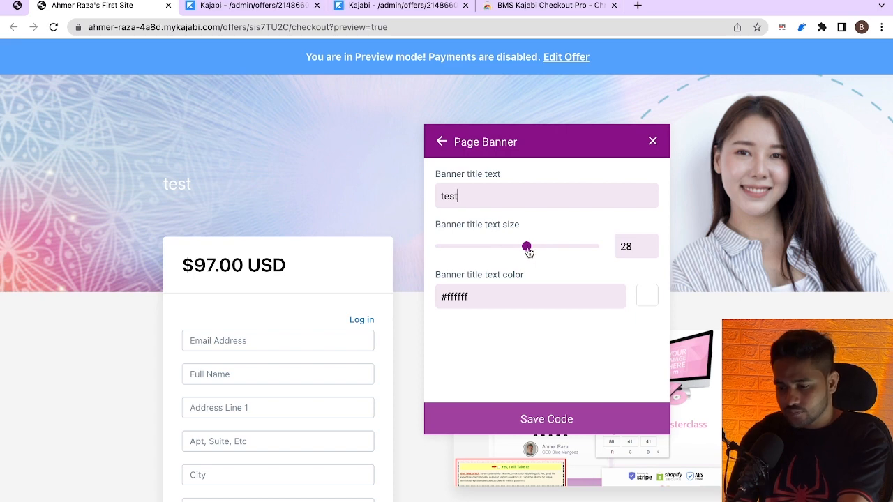
mouse_move(526, 246)
mouse_down()
mouse_move(584, 248)
mouse_move(520, 248)
mouse_up()
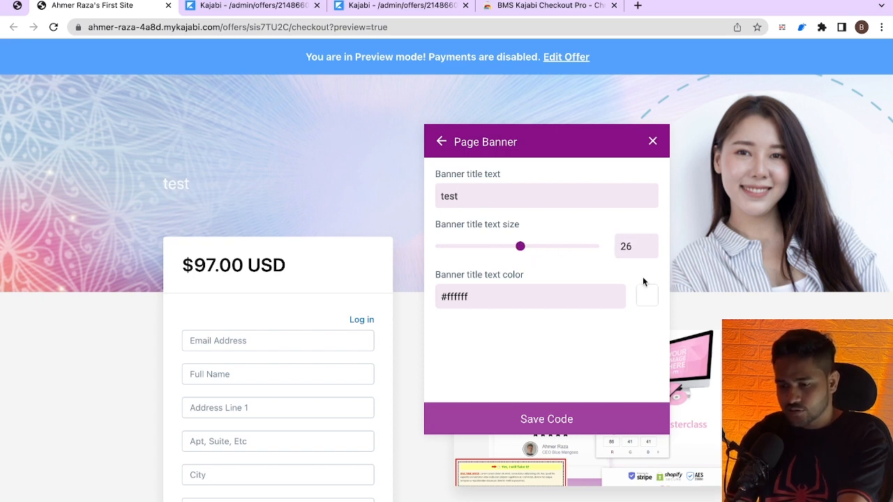
click(645, 296)
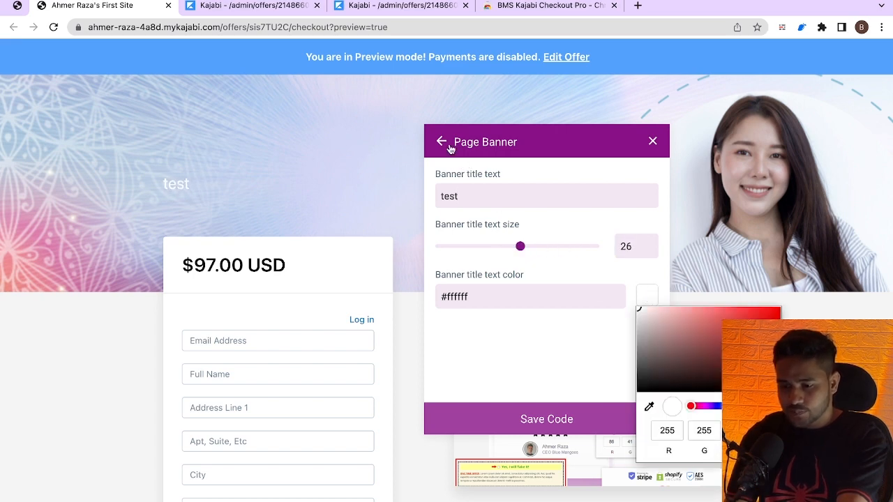
Clear the banner title text and return to the list of Checkout Editor sections.
double_click(484, 192)
key(BackSpace)
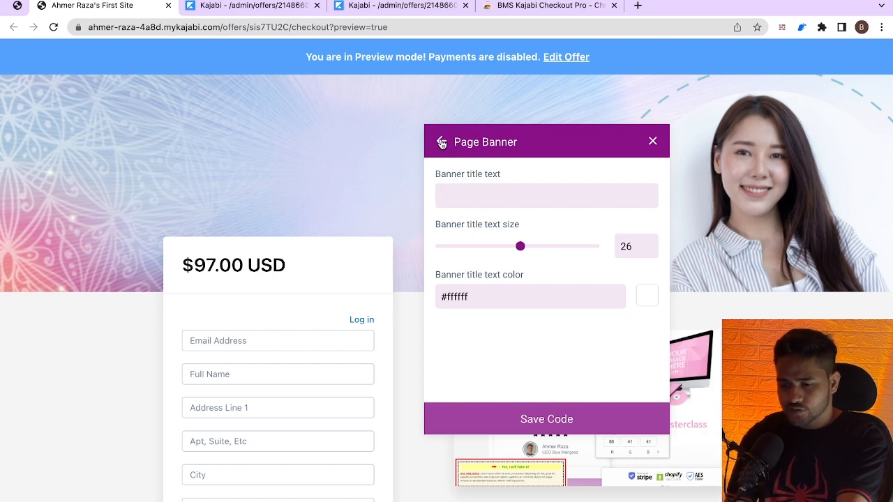
click(441, 142)
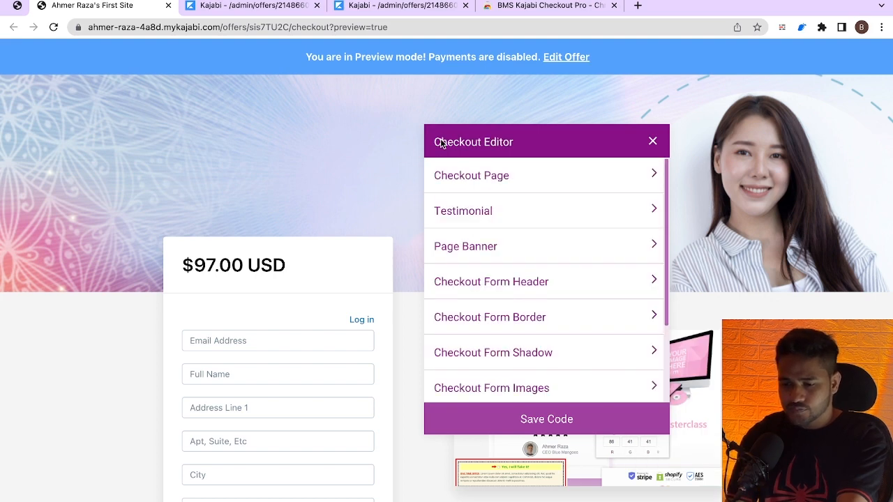
In the Checkout Form Header settings, enter "BMS Checkout Pro" as the checkout title and set its text size to 29.
click(517, 284)
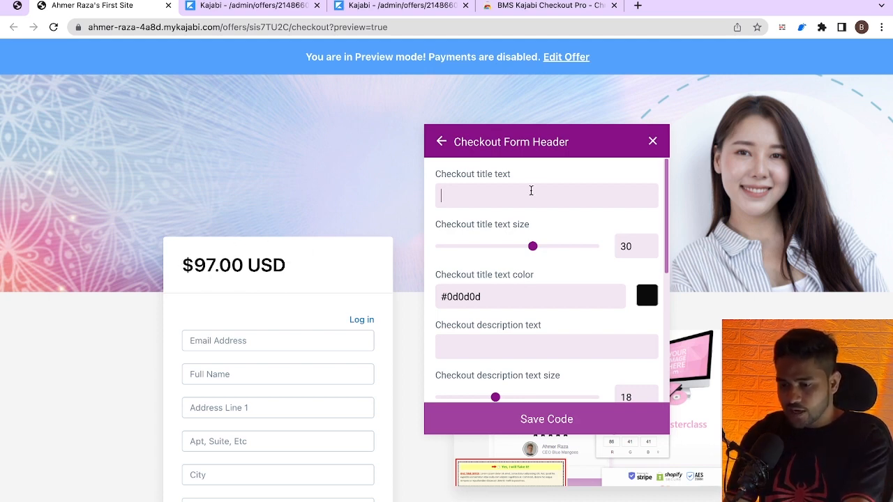
click(531, 190)
text(B)
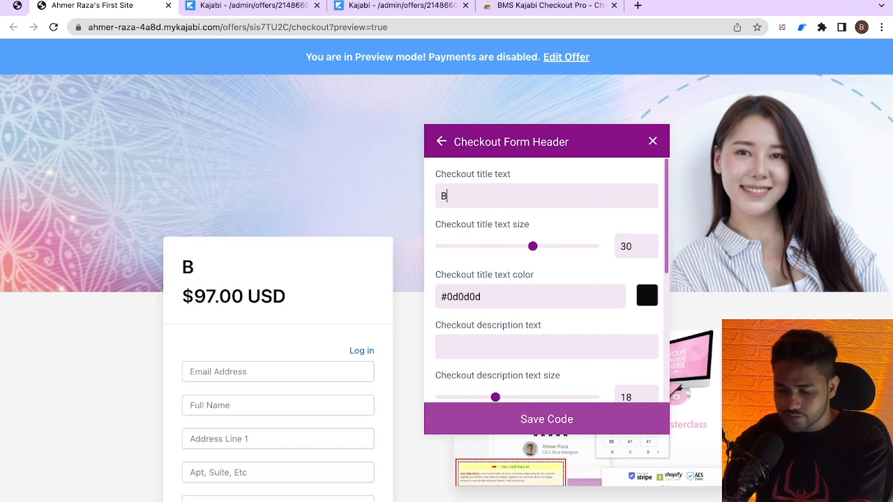
text(MS Checkout Pro)
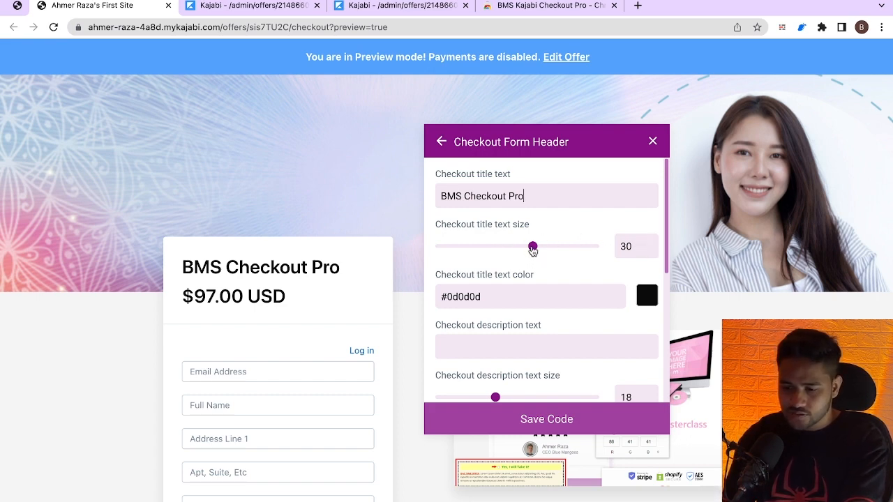
mouse_move(532, 247)
mouse_down()
mouse_move(502, 247)
mouse_move(530, 247)
mouse_up()
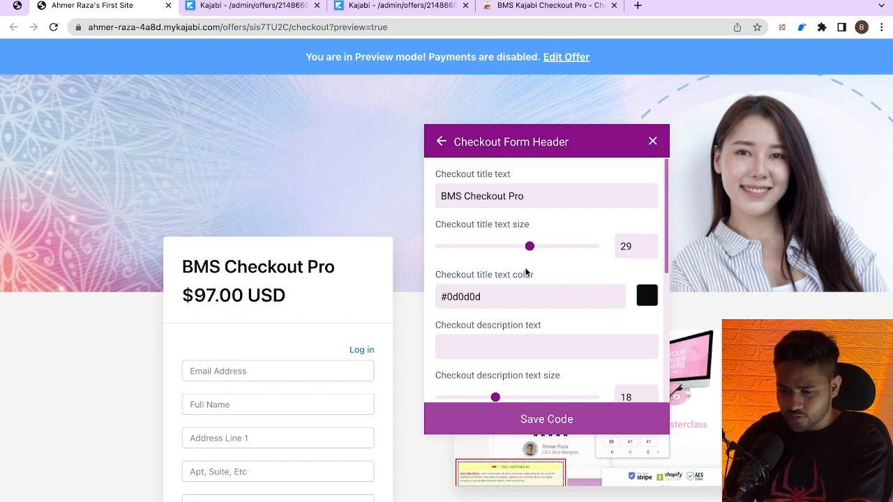
Search the web for "lorem ipsum" in a new browser tab and open lipsum.com to get placeholder text for the checkout description.
scroll(488, 314, down, 1)
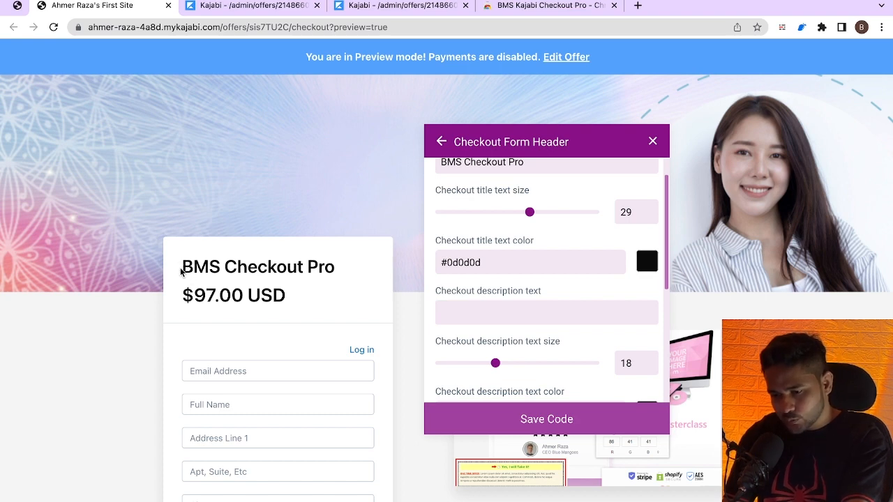
drag(181, 272, 304, 271)
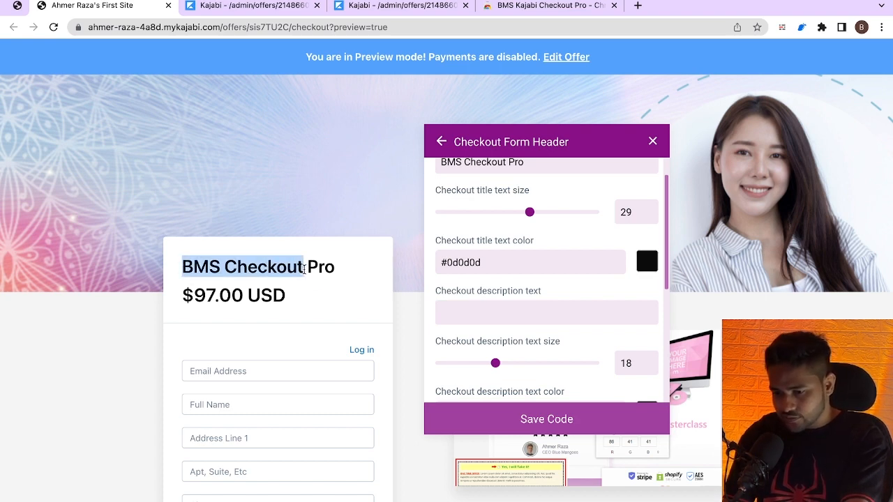
click(513, 309)
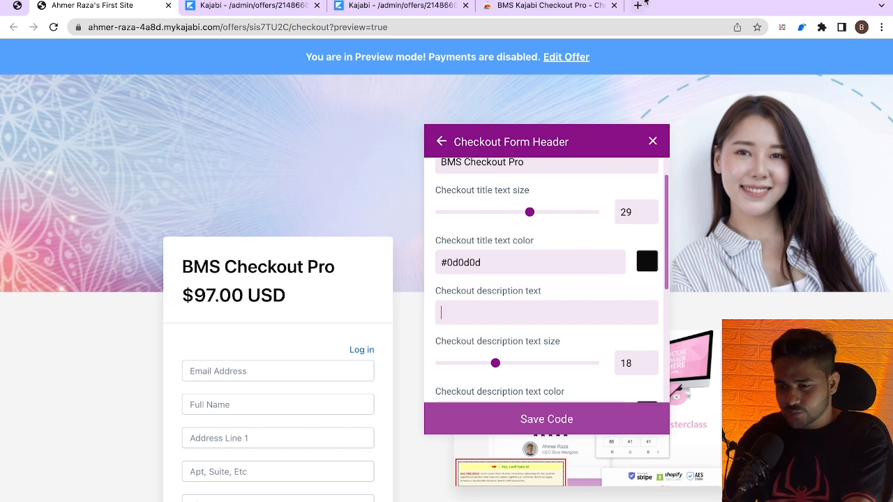
click(637, 5)
text(lorem ip)
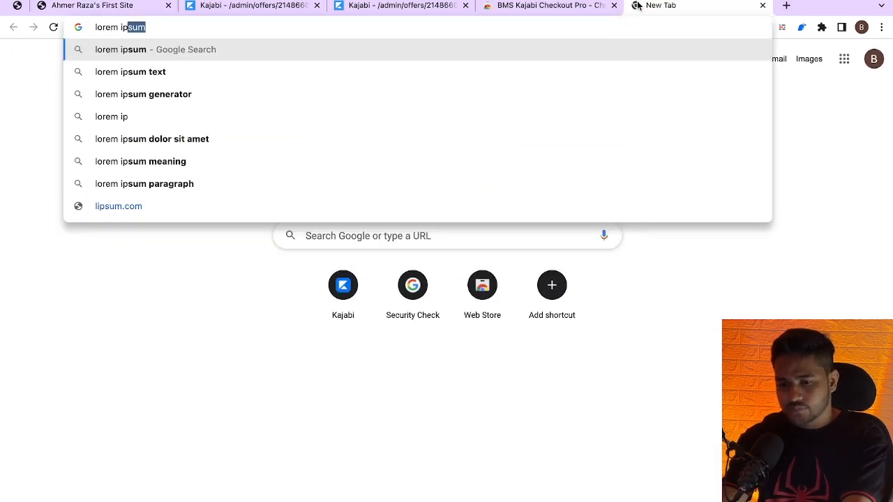
key(Return)
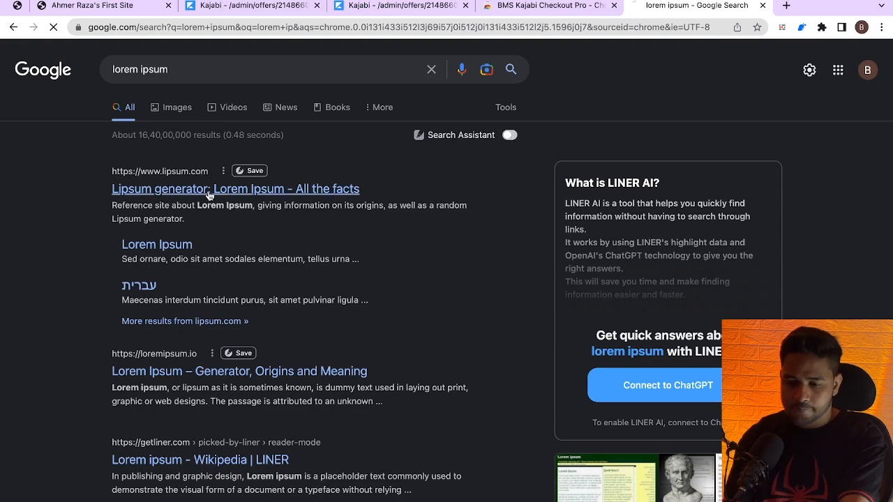
click(208, 195)
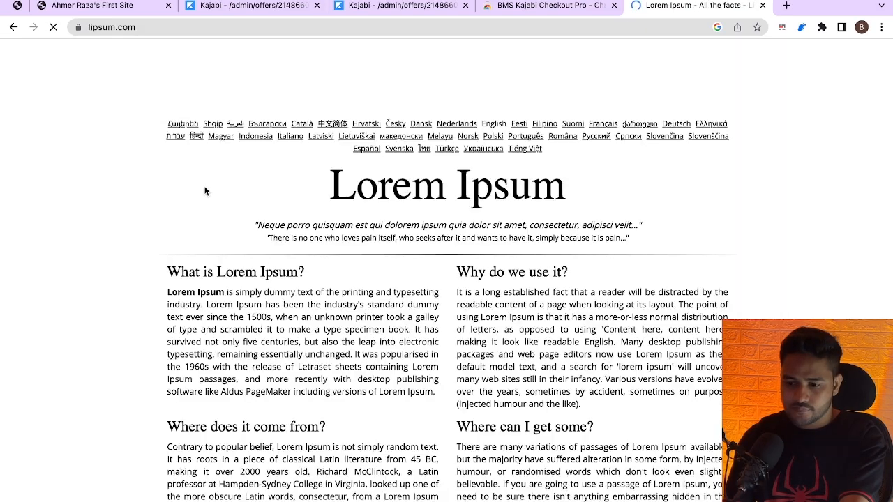
Copy part of the standard Lorem Ipsum passage, from "ipsum dolor" to "dolore eu", and paste it as the checkout description text.
scroll(474, 334, down, 10)
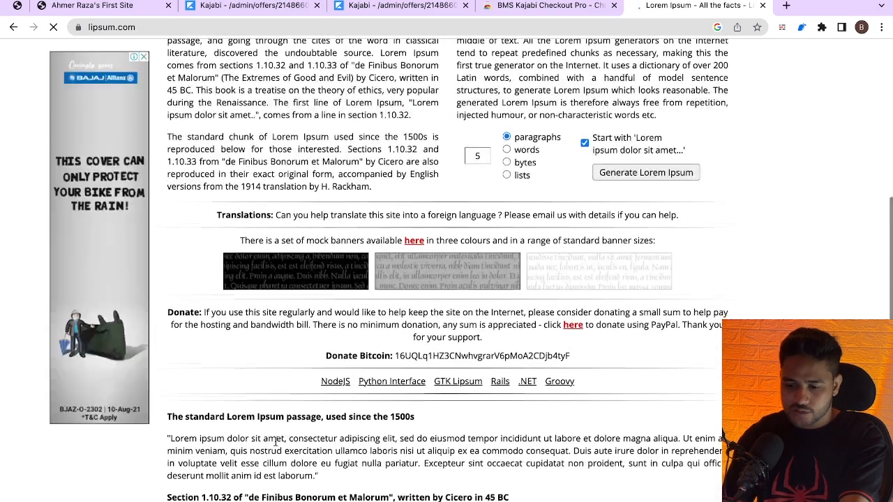
scroll(419, 348, down, 2)
drag(200, 412, 332, 437)
key(ctrl+c)
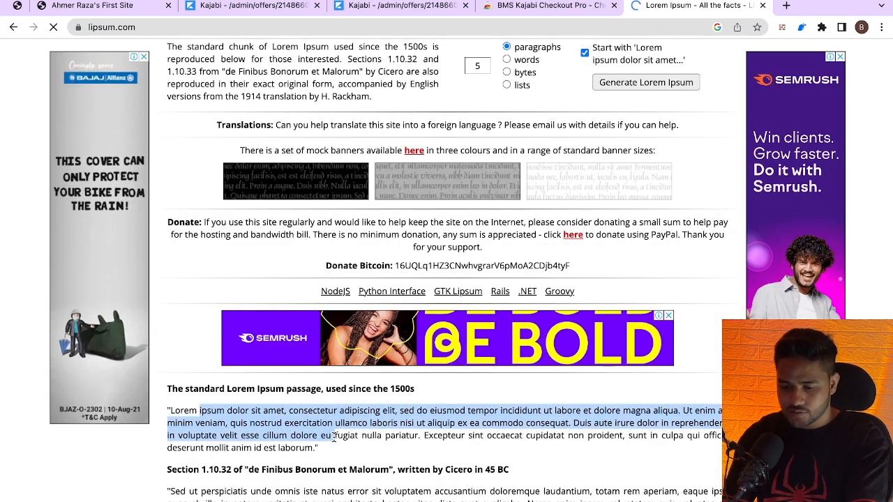
click(108, 17)
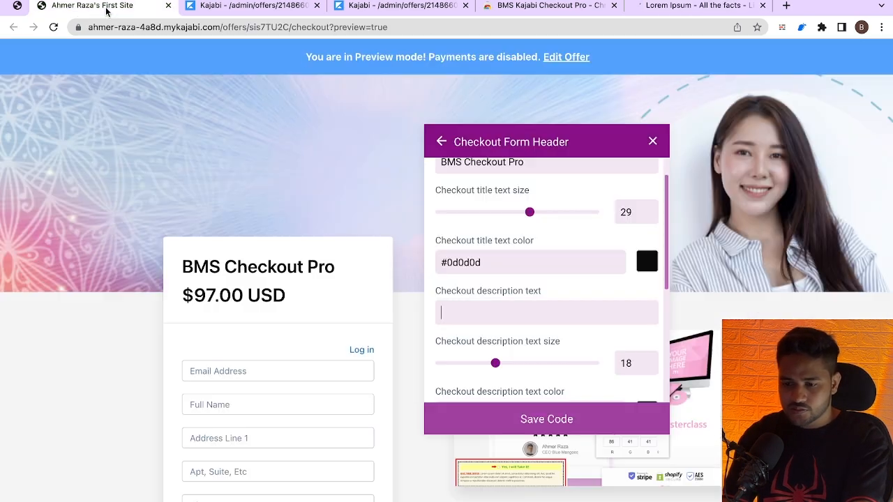
key(ctrl+v)
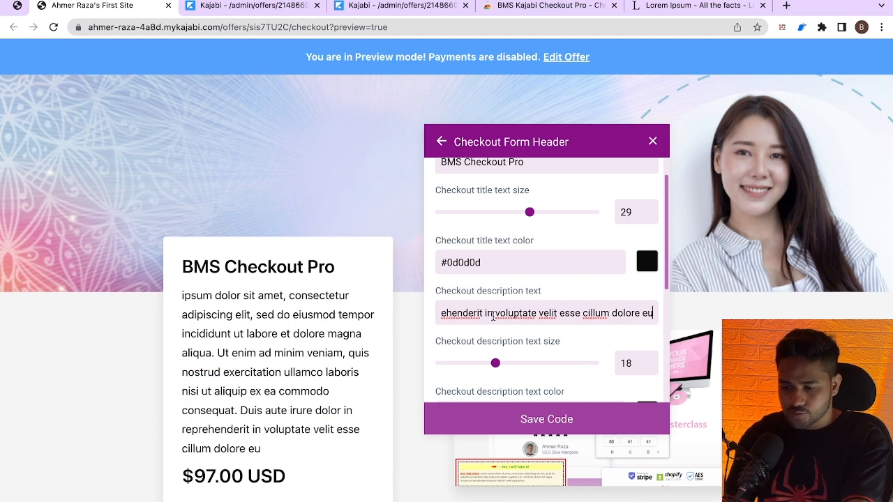
Shorten the checkout description to "ipsum dolor sit amet, consectetur adipiscing elit, sed do eiusmod tem" and keep its text size at 18.
click(479, 312)
key(shift+End)
key(BackSpace)
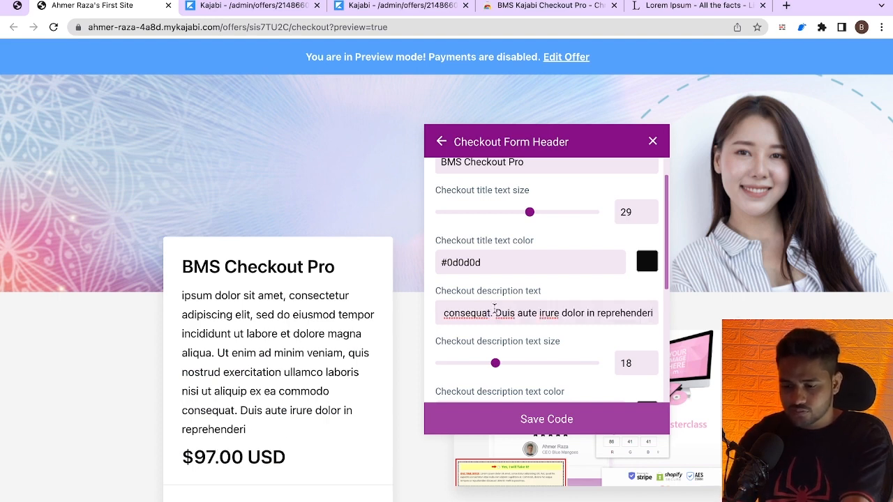
click(442, 313)
key(shift+End)
key(BackSpace)
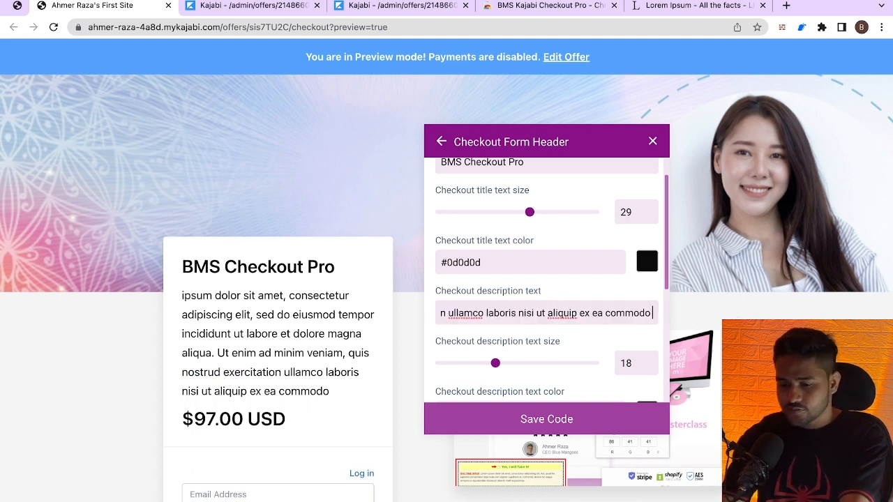
drag(653, 312, 689, 322)
key(BackSpace)
key(BackSpace)
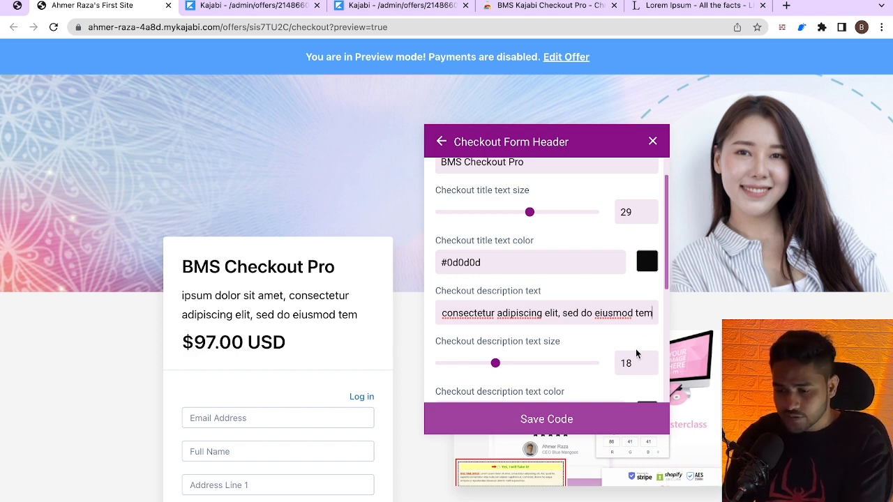
mouse_move(496, 363)
mouse_down()
mouse_move(480, 363)
mouse_move(496, 364)
mouse_up()
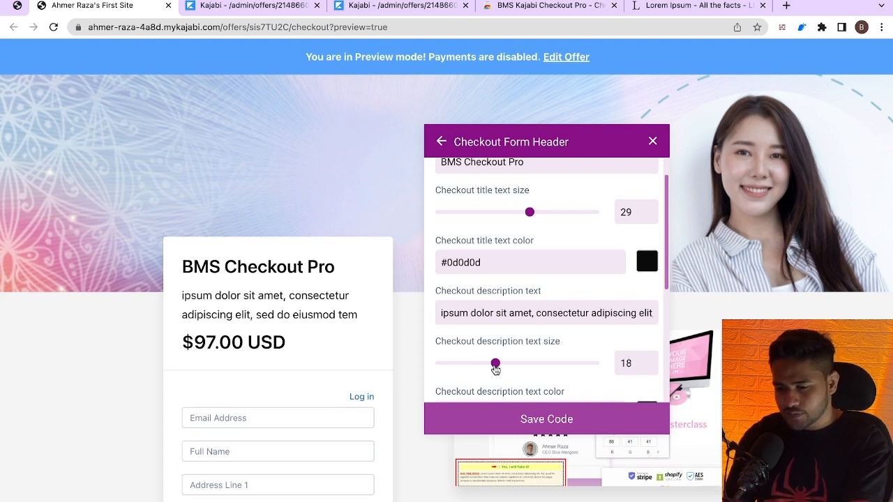
Try "$97" and "$97 USD" as the checkout price text, clearing the field after each attempt.
scroll(534, 380, down, 3)
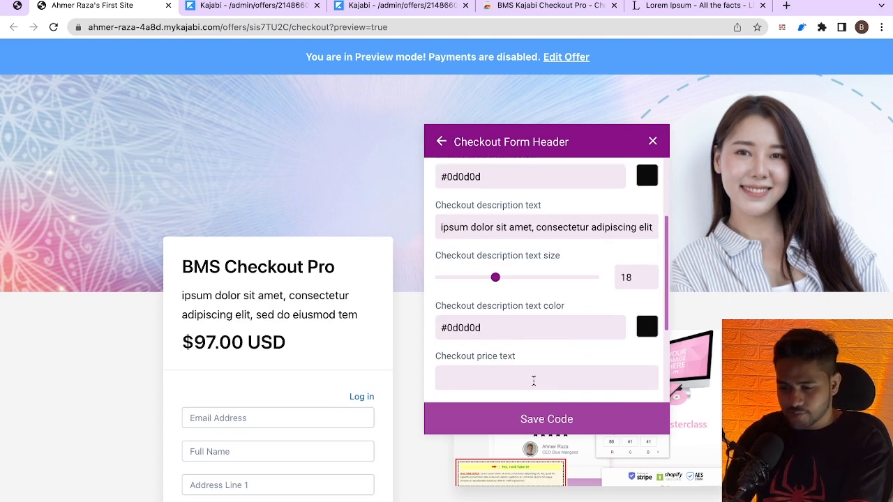
scroll(579, 339, down, 4)
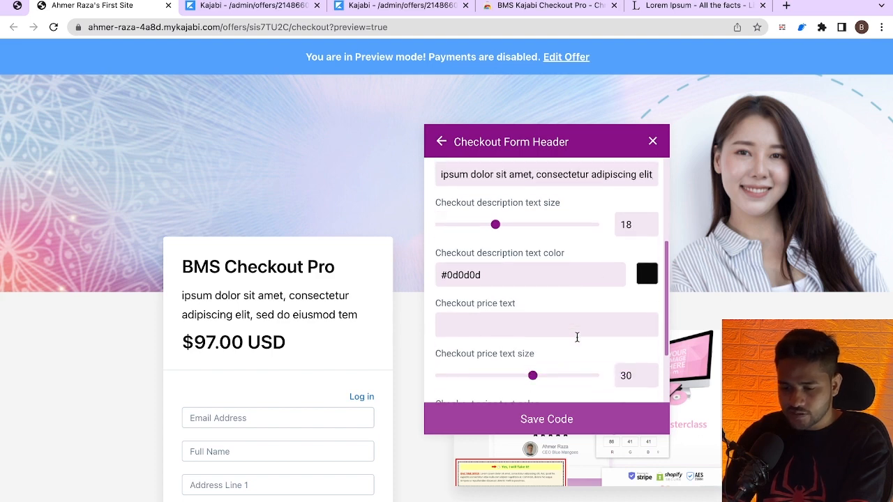
drag(179, 343, 290, 350)
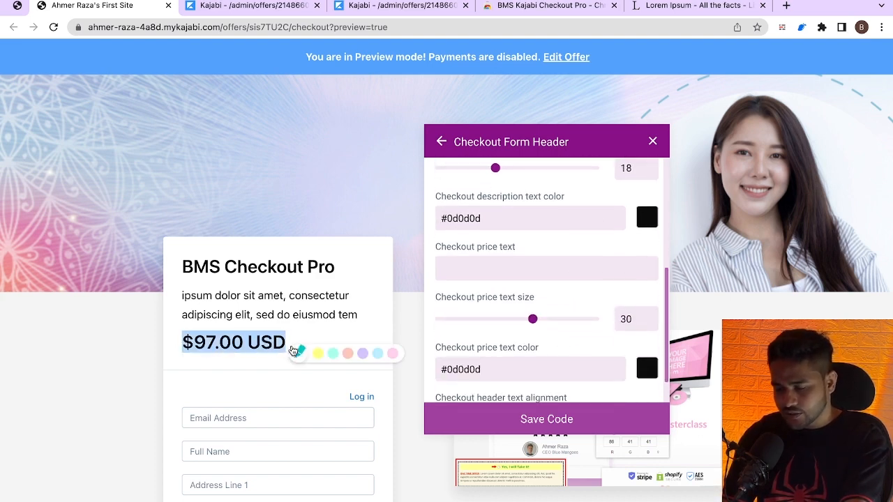
click(505, 264)
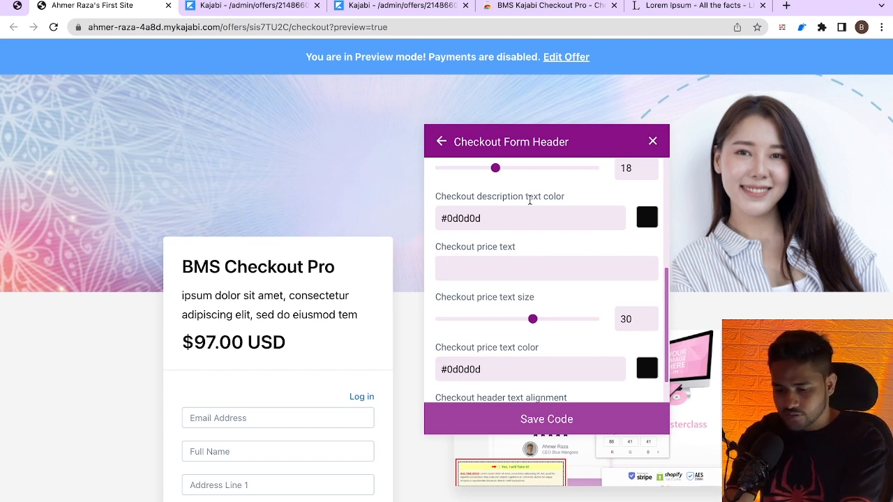
text($)
key(BackSpace)
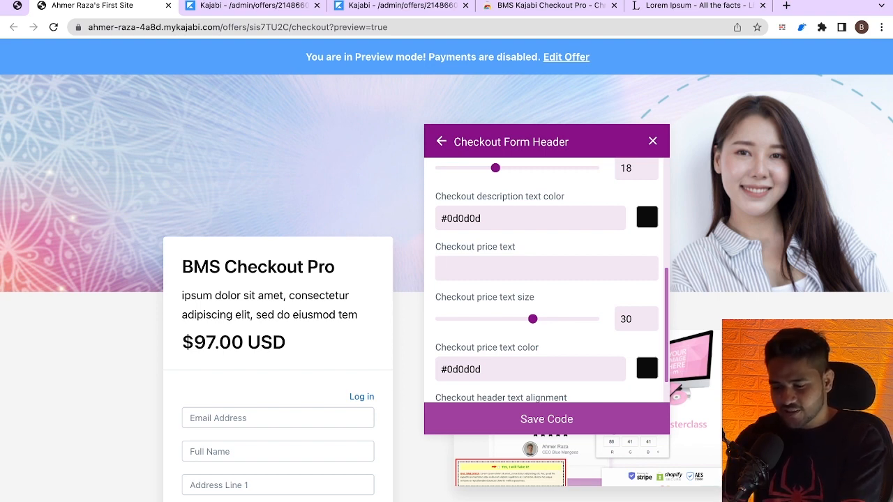
text($)
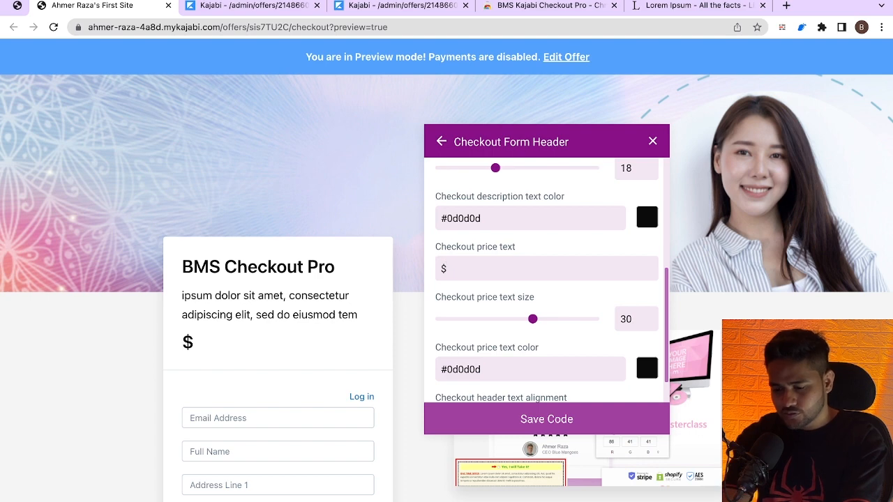
text(97)
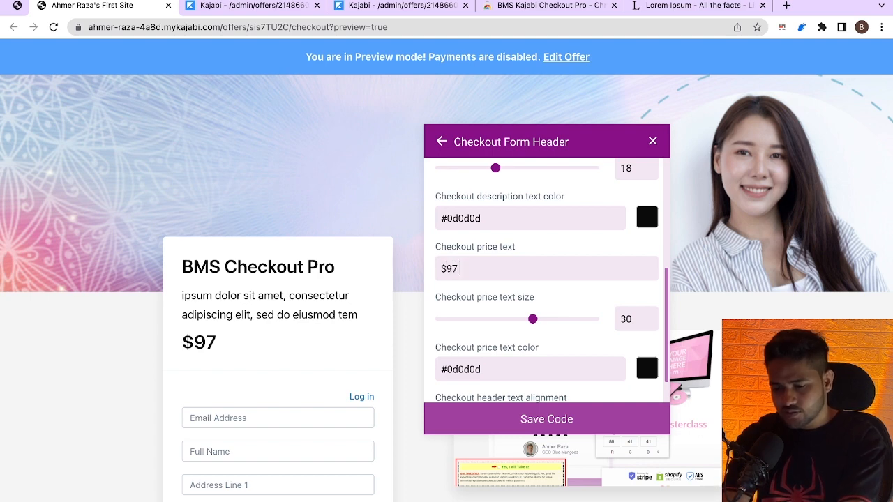
key(BackSpace)
key(BackSpace)
key(BackSpace)
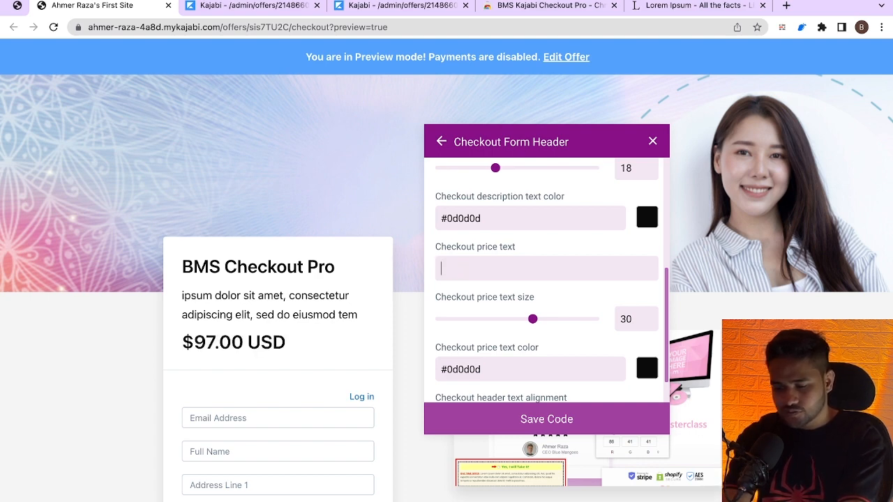
text($9)
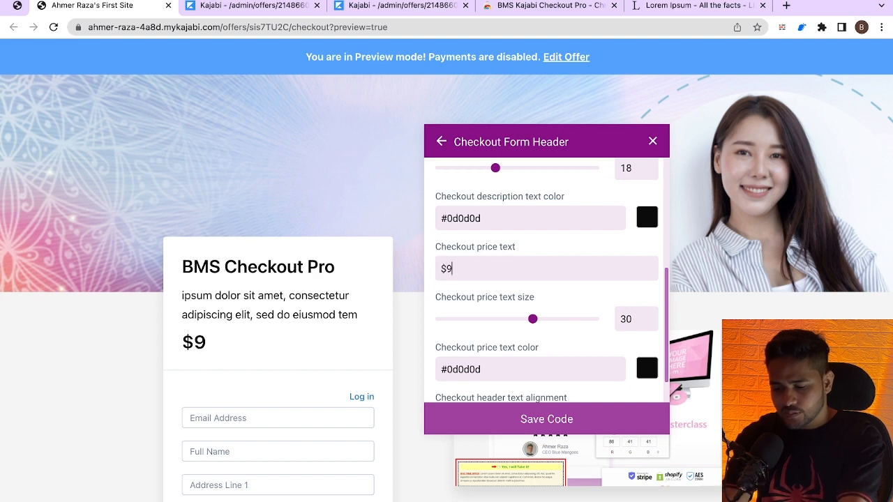
text(7 USD)
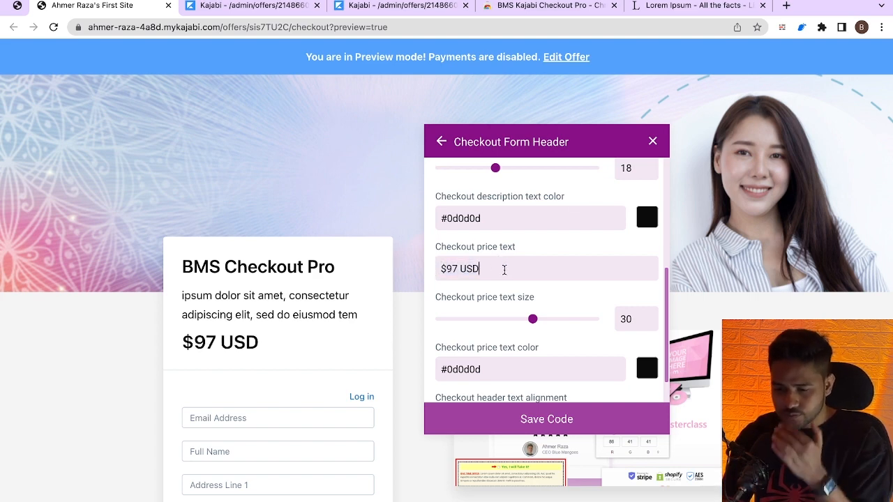
triple_click(504, 270)
key(BackSpace)
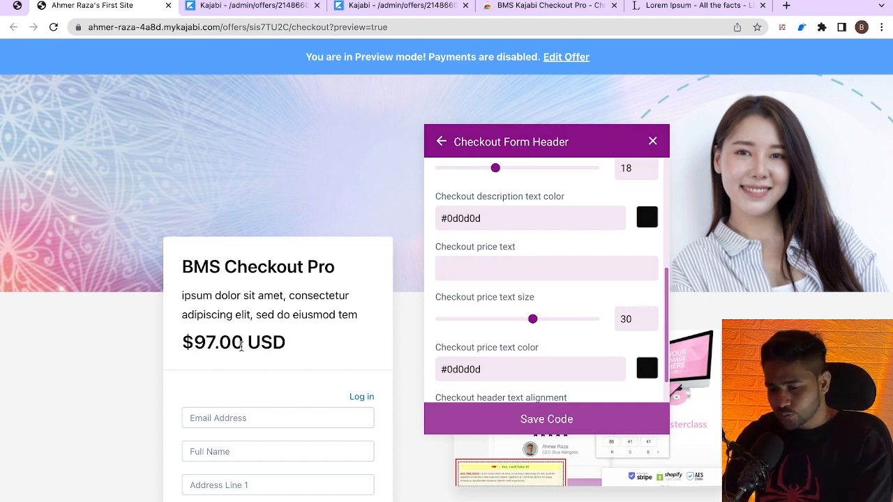
Enter "$97 USD" as the checkout price text so it replaces the default price with decimals.
drag(244, 343, 216, 349)
click(516, 270)
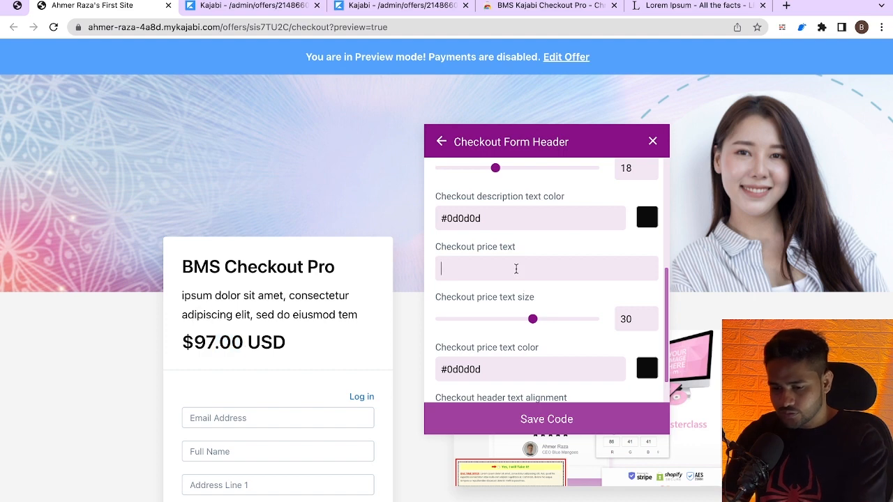
text($9)
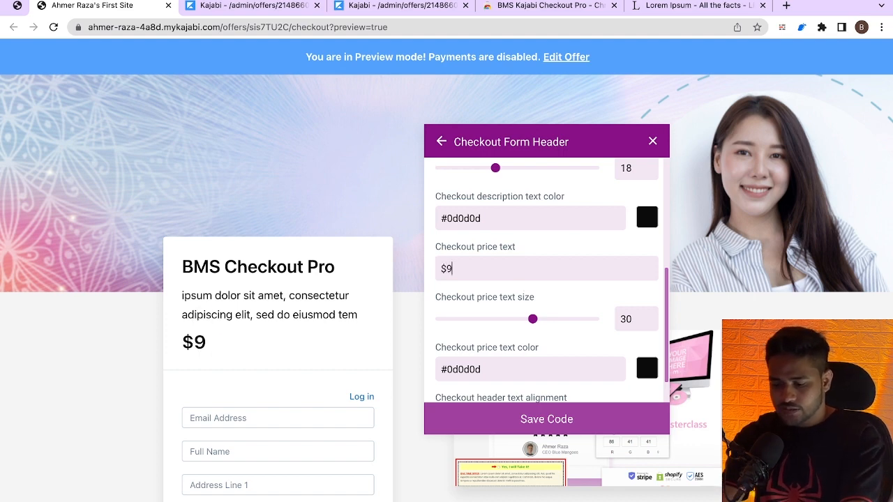
text(7 USD)
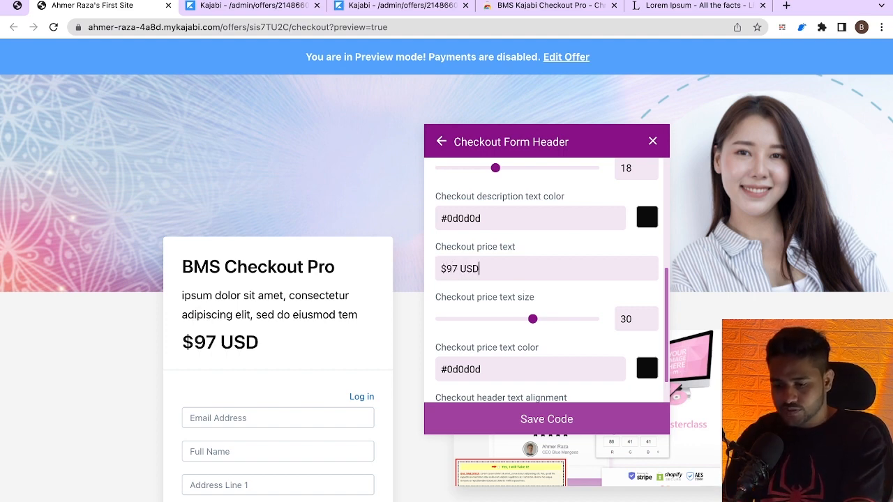
Set the checkout price text color to #881188 and center the checkout header text.
scroll(563, 302, down, 1)
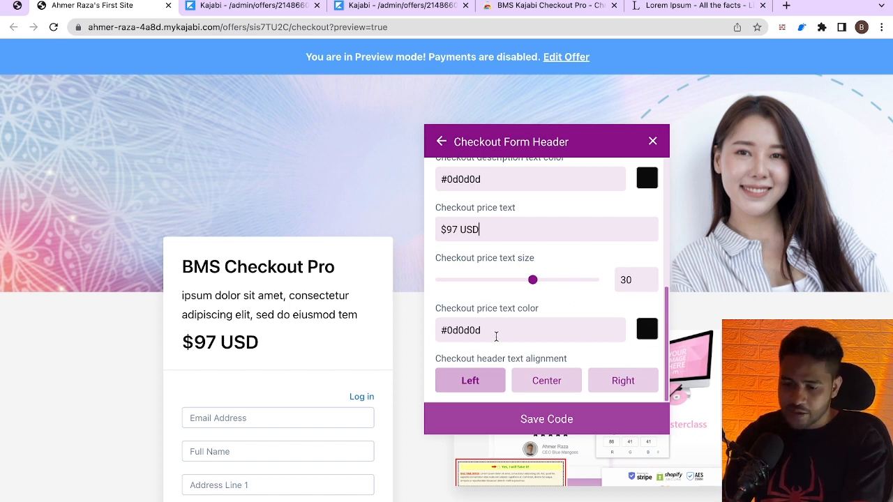
drag(496, 336, 448, 333)
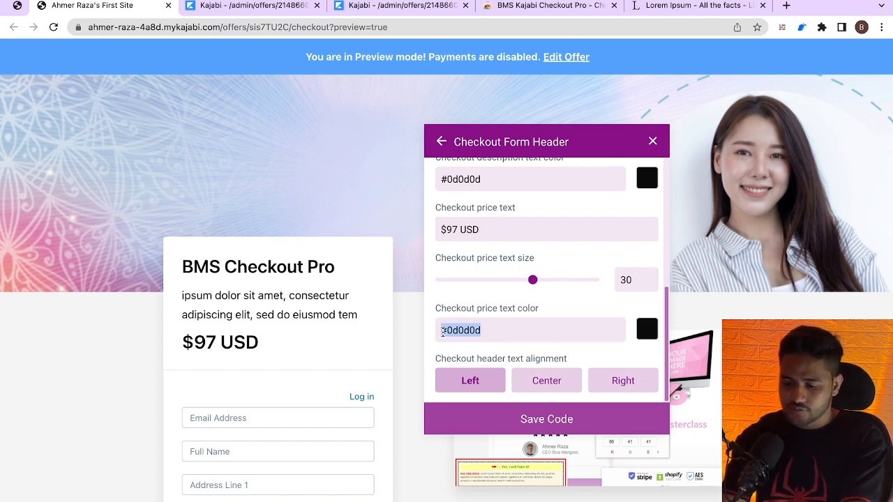
text(#881188)
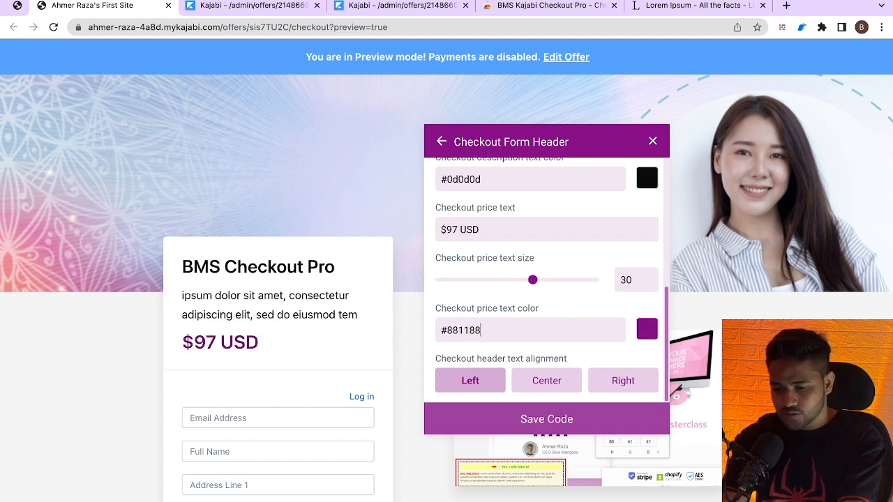
click(537, 380)
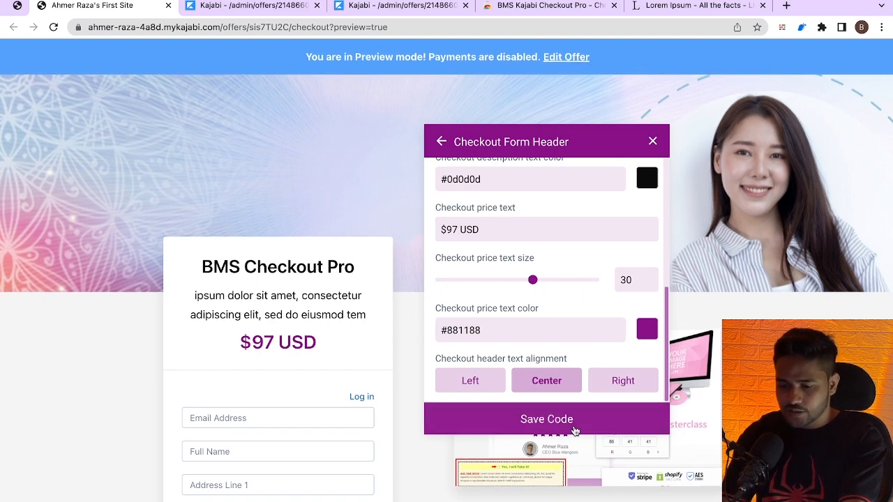
Save the checkout page code, look over the form, and reload the checkout preview page.
click(556, 419)
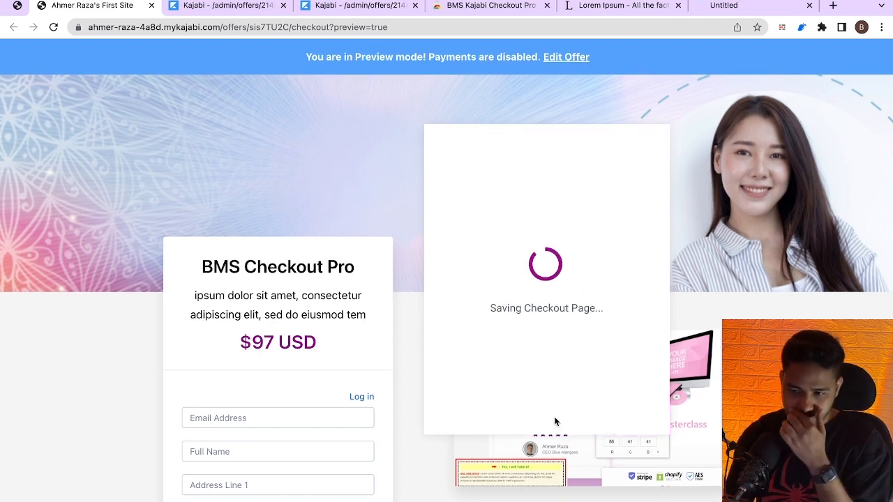
scroll(372, 342, down, 3)
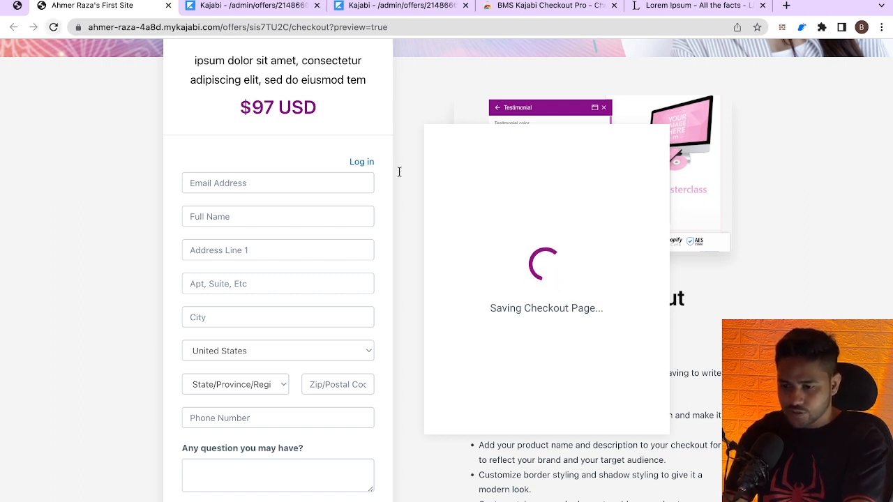
click(54, 28)
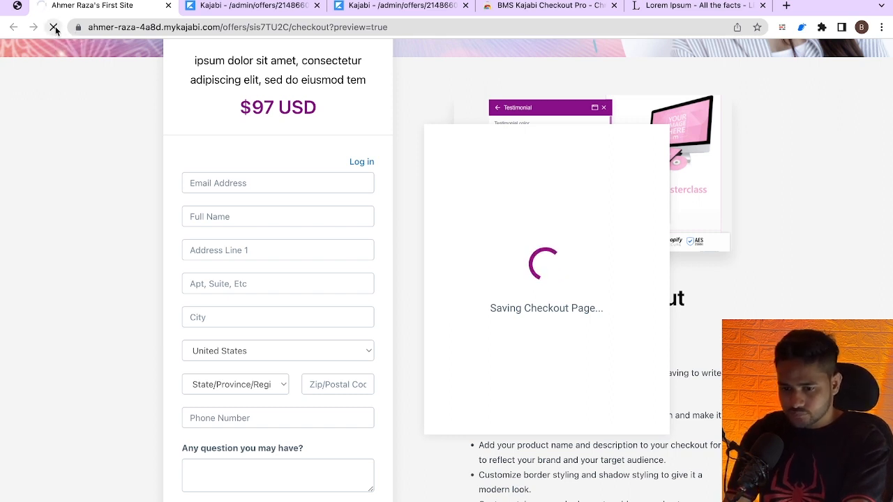
Set the checkout form border to width 1, radius 14 and color #881188, and save the checkout page code.
scroll(120, 228, down, 3)
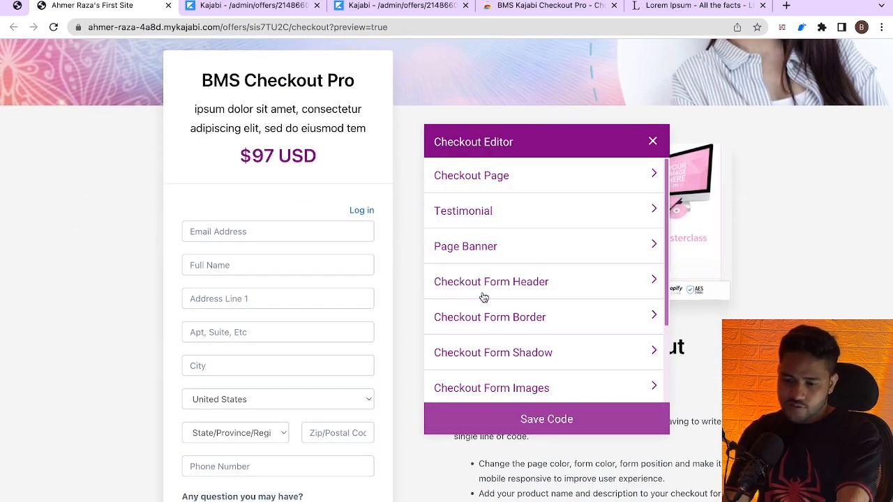
click(499, 321)
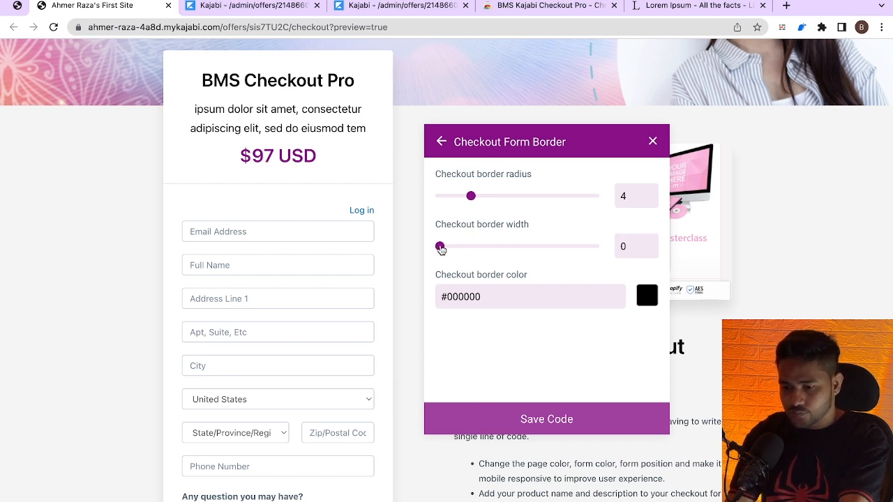
drag(439, 248, 479, 258)
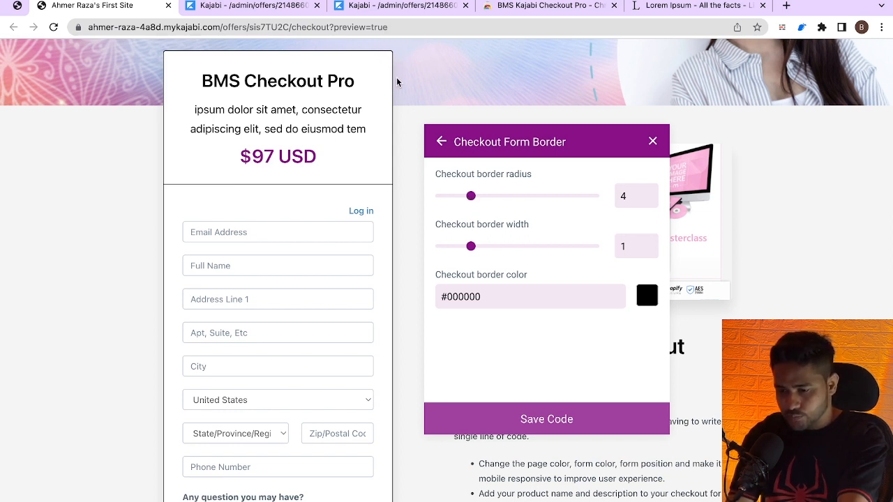
drag(473, 198, 549, 196)
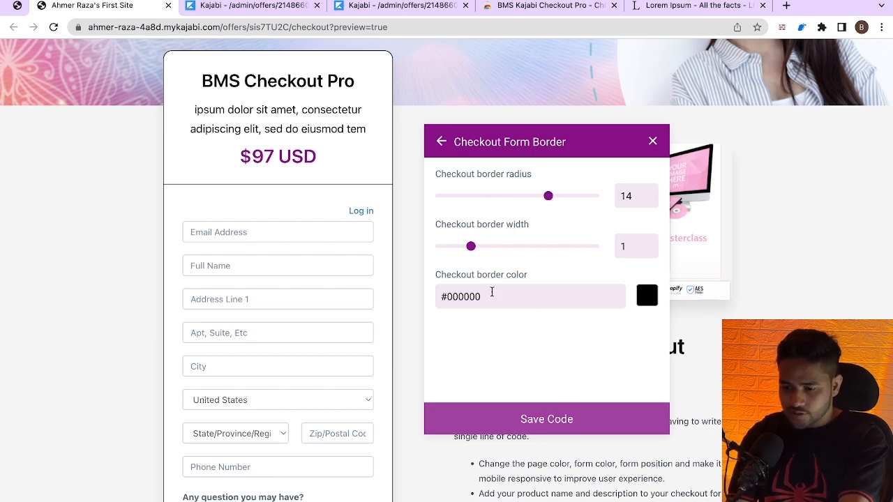
drag(491, 296, 447, 297)
text(881188)
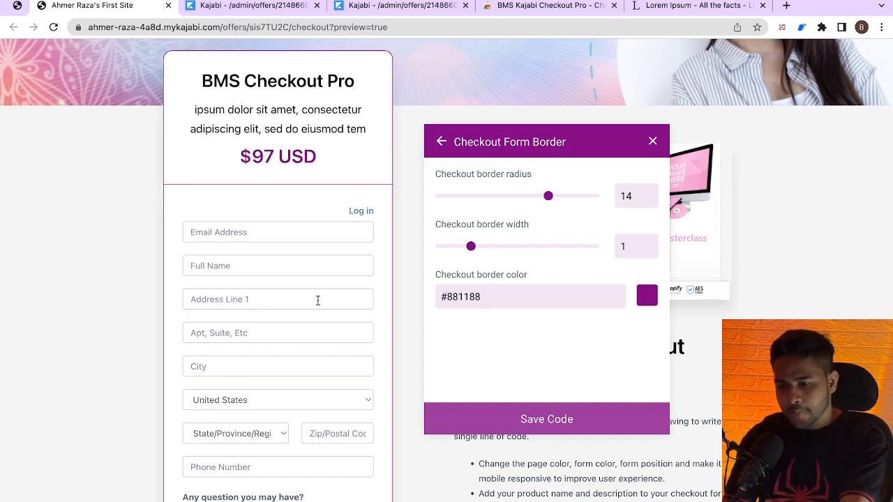
click(512, 415)
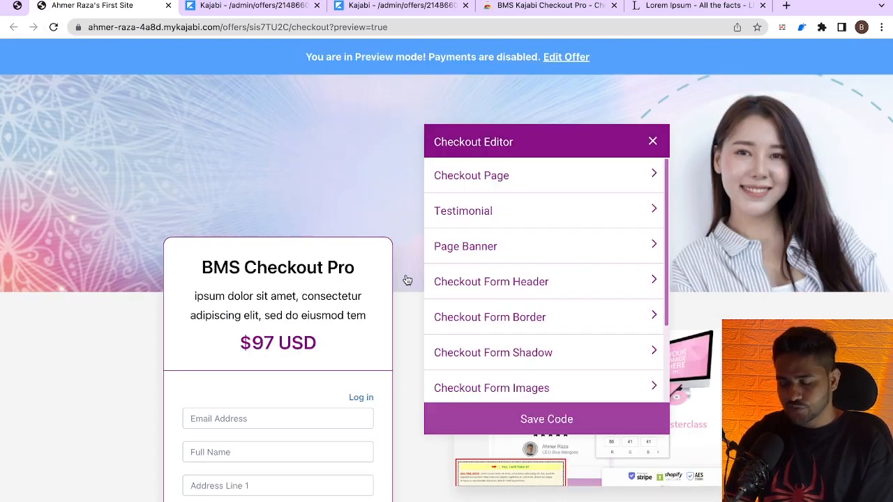
Try the None, Small and Large shadow sizes on the checkout form and settle on Large.
scroll(303, 289, down, 5)
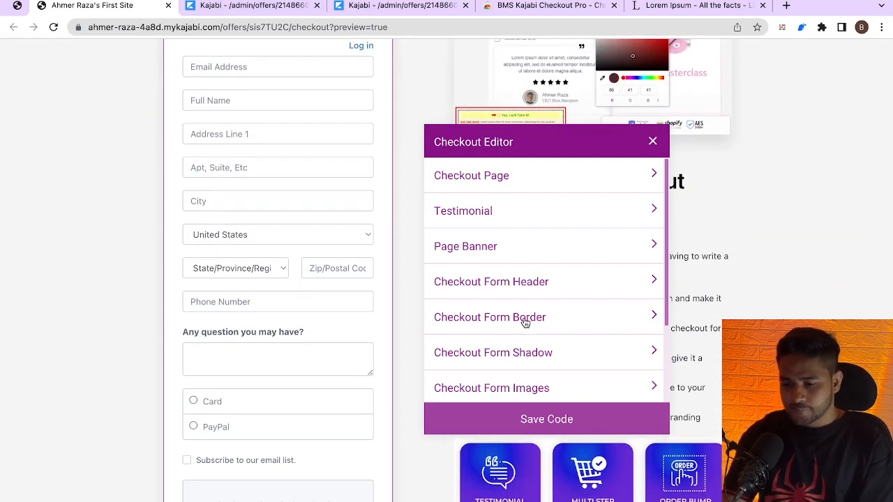
click(511, 357)
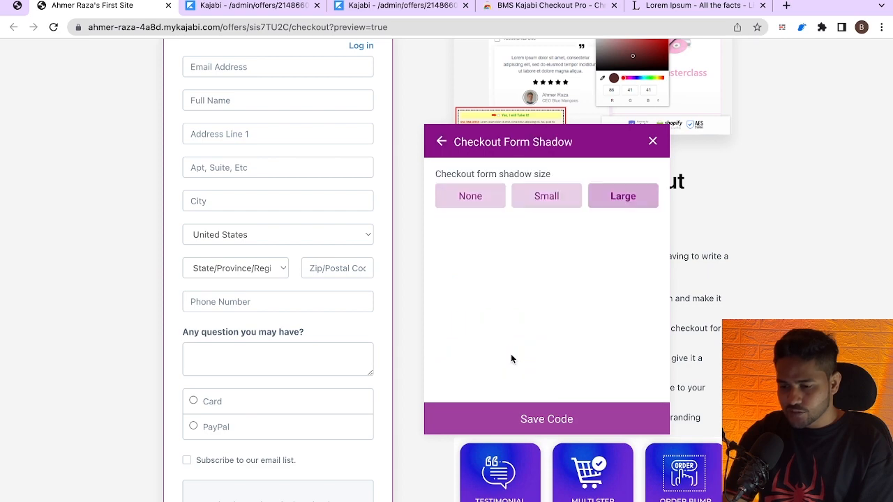
scroll(307, 233, up, 3)
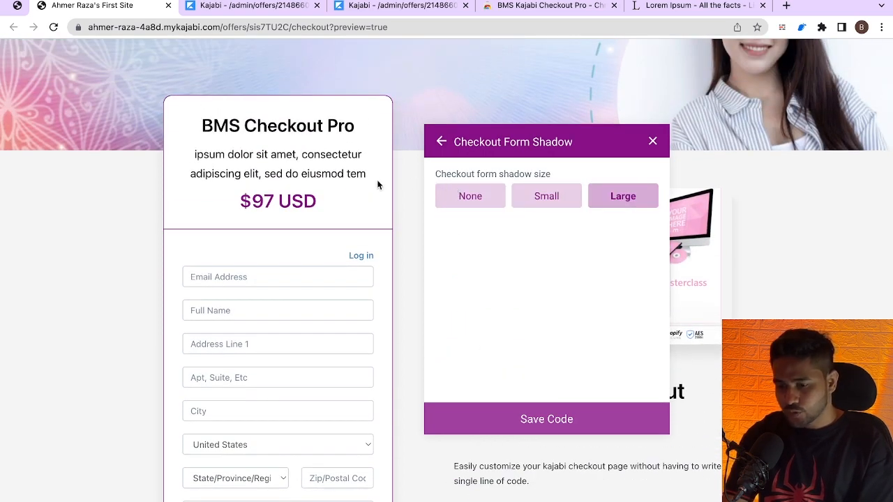
click(538, 199)
click(473, 198)
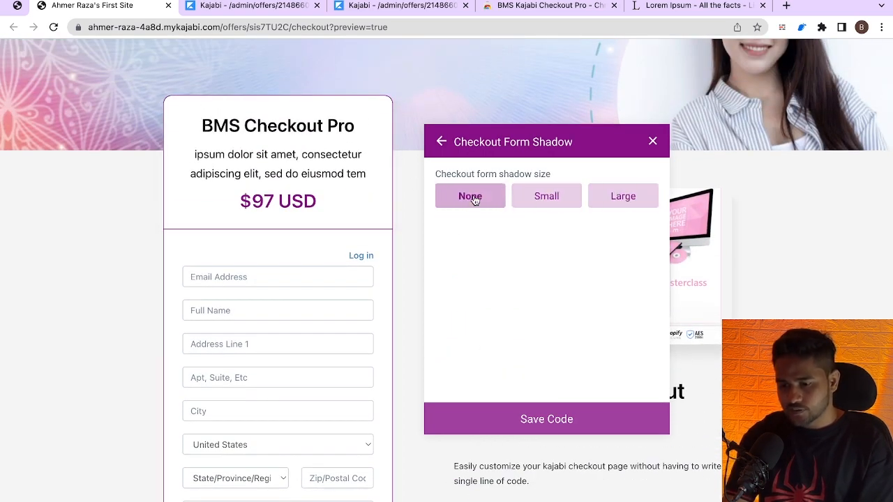
click(634, 202)
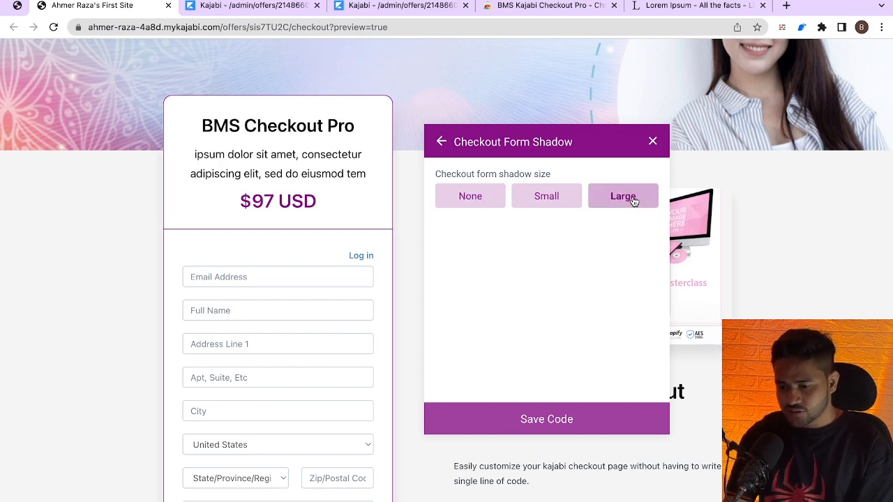
click(550, 201)
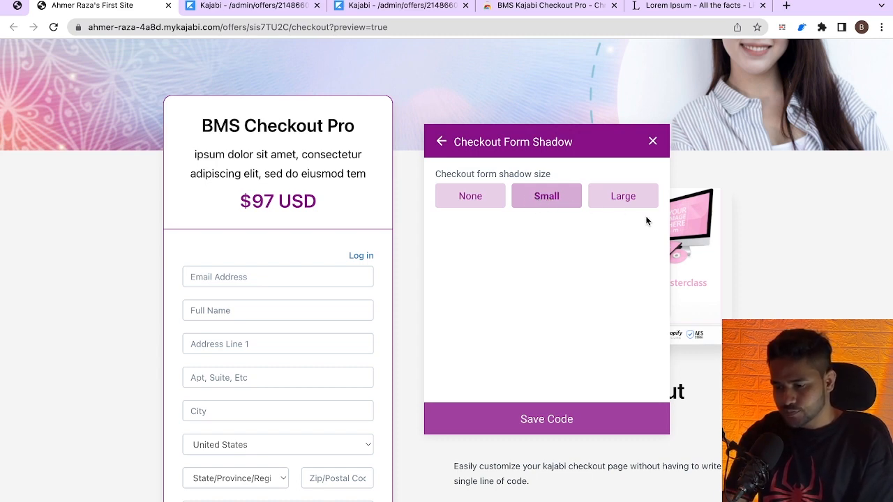
click(627, 201)
click(442, 143)
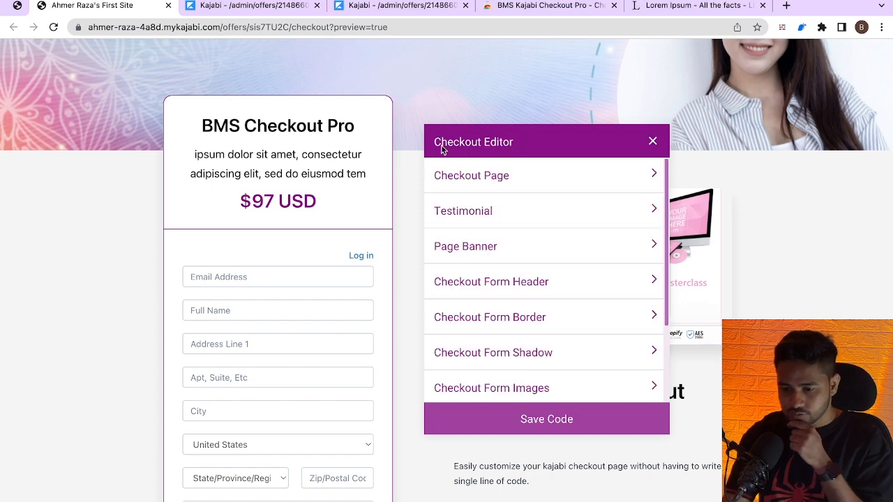
Open the Checkout Form Images settings in the checkout editor.
scroll(488, 248, down, 1)
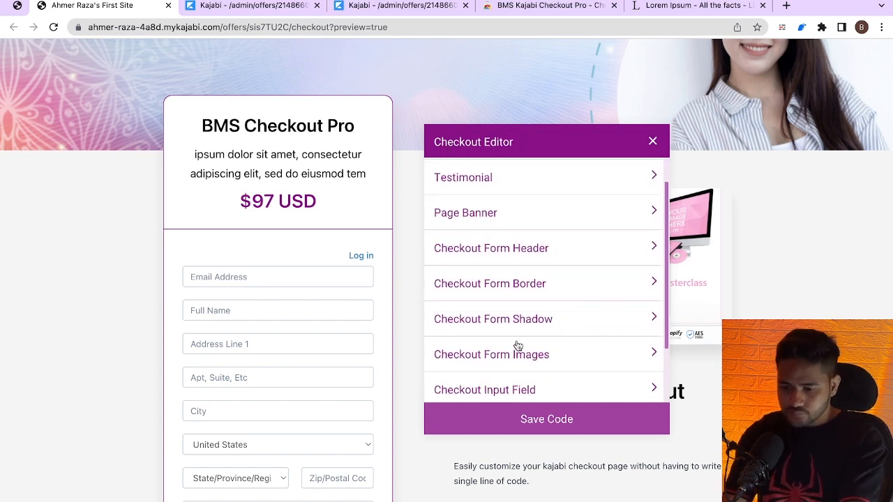
scroll(412, 338, down, 2)
scroll(374, 341, down, 4)
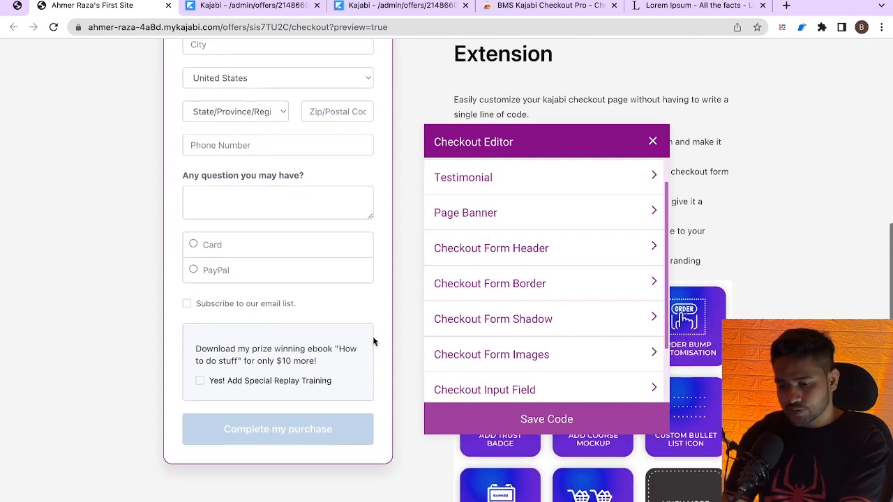
click(534, 363)
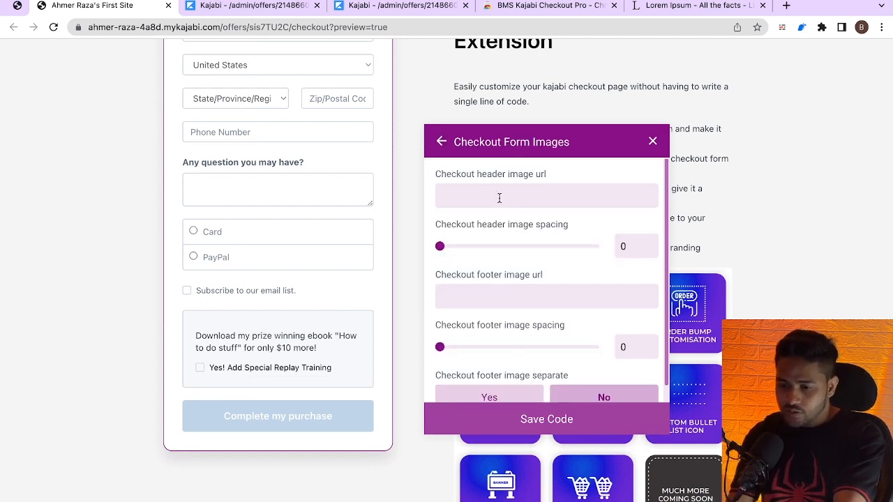
scroll(391, 231, up, 7)
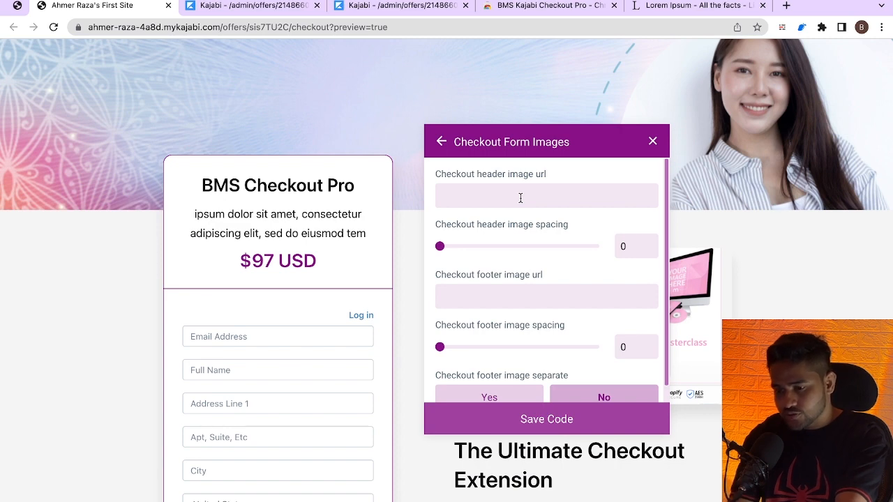
Search Google Images for "trust badges shopify" in a new browser tab.
right_click(128, 10)
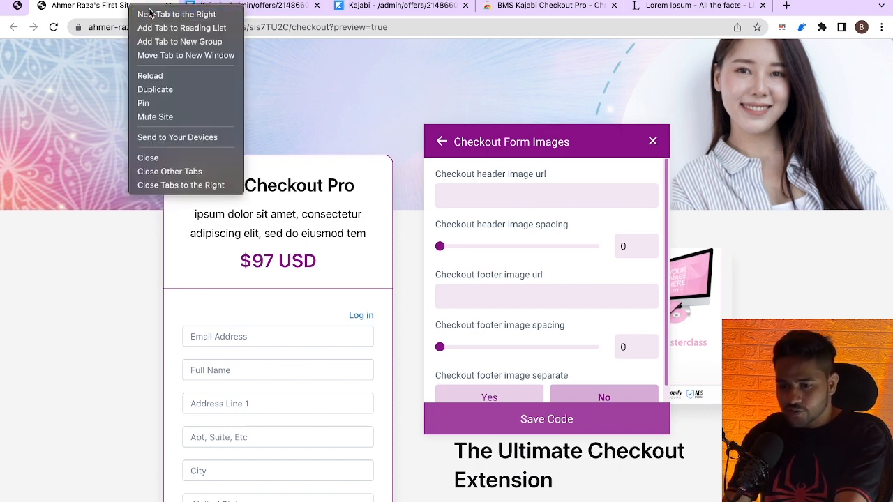
click(149, 12)
text(tur)
key(BackSpace)
key(BackSpace)
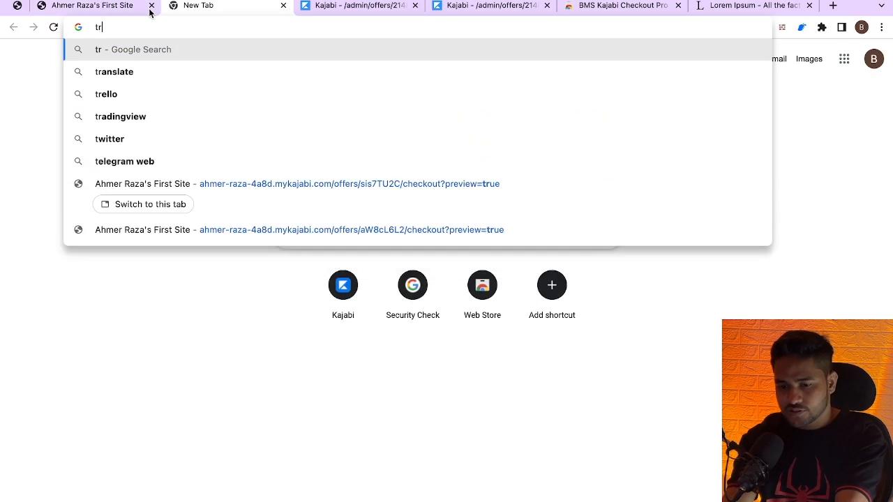
text(rust bag)
key(BackSpace)
text(dges)
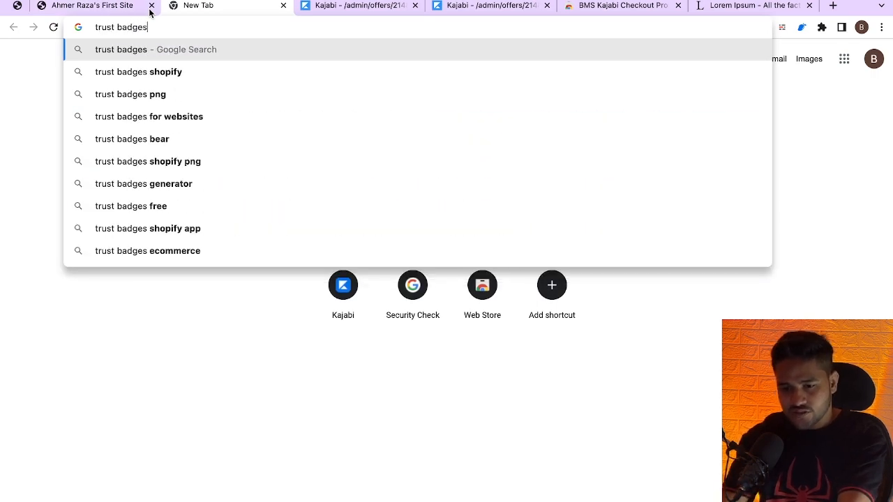
key(Down)
key(Return)
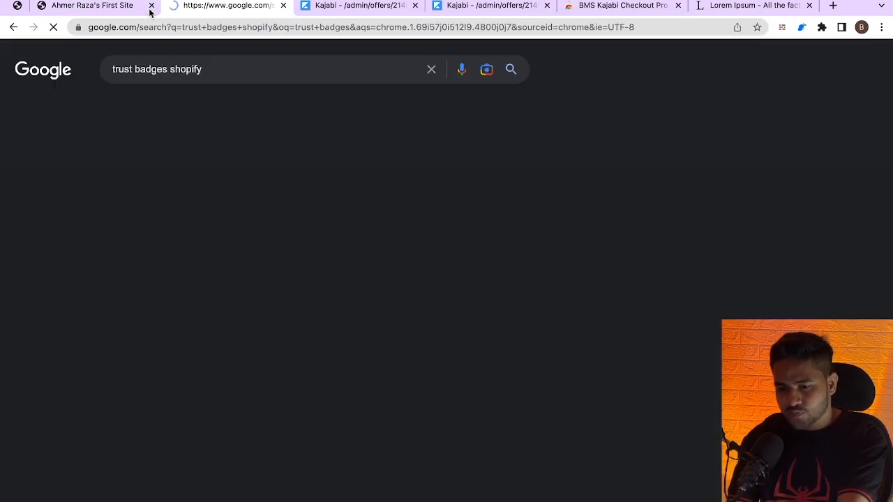
click(172, 109)
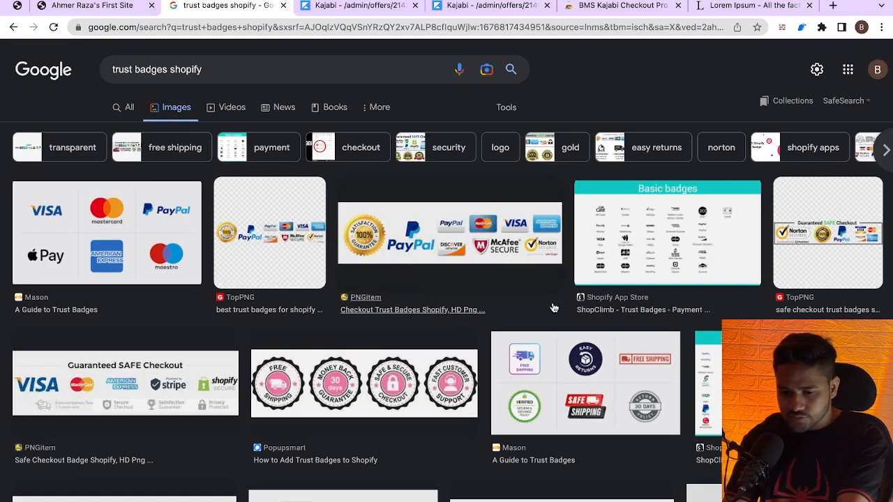
Open the PNGitem "Checkout Trust Badges Shopify" image on its own in a separate tab.
scroll(554, 305, down, 1)
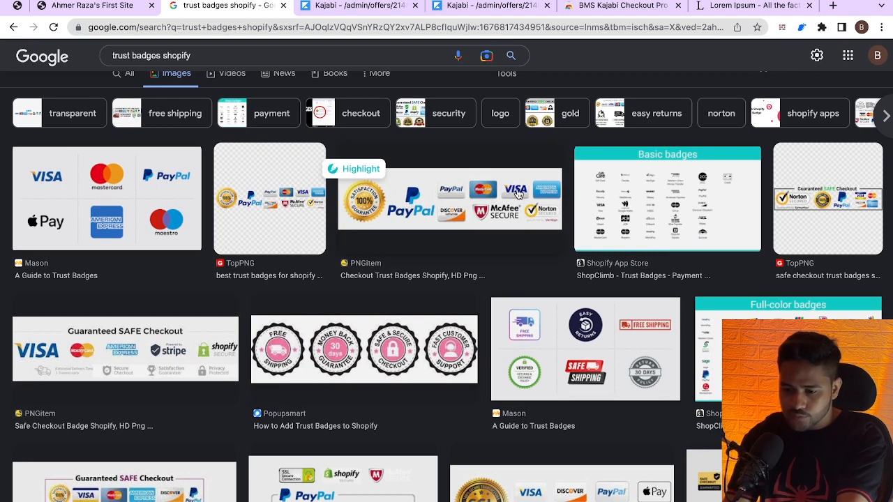
click(463, 194)
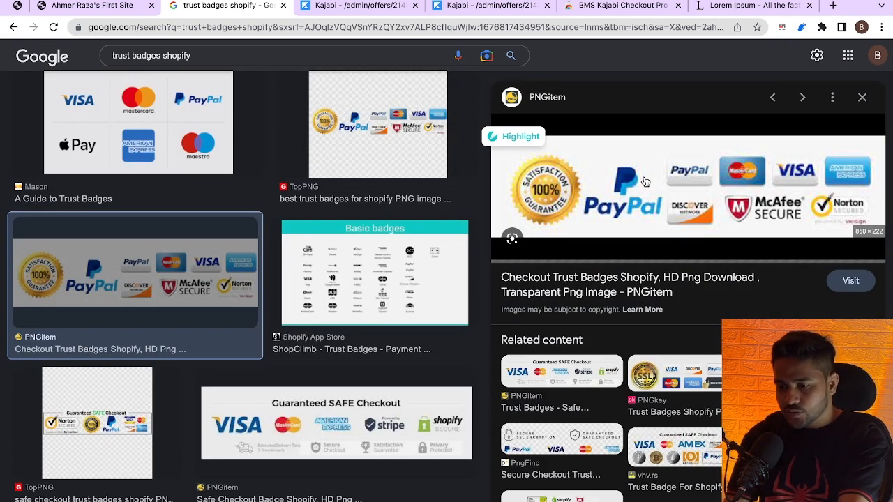
right_click(645, 180)
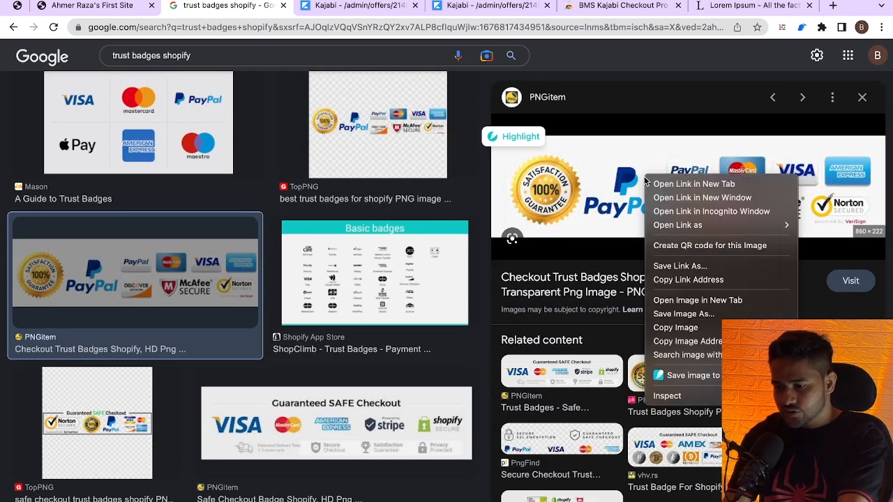
click(692, 300)
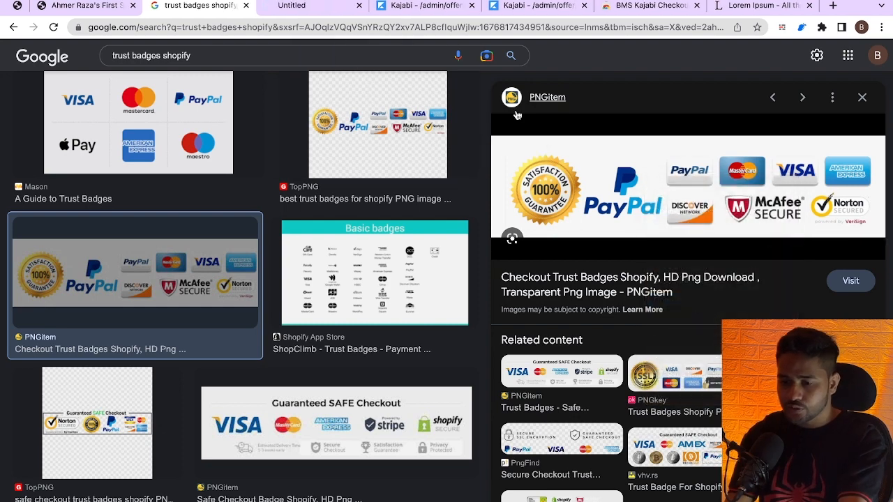
click(307, 8)
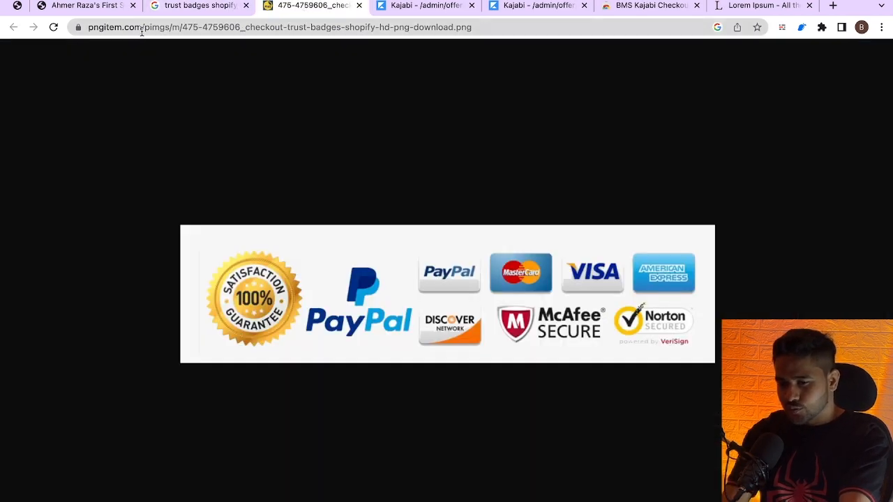
Return to the checkout preview, move the editor off the product mockup image, and open that image in its own tab.
click(108, 7)
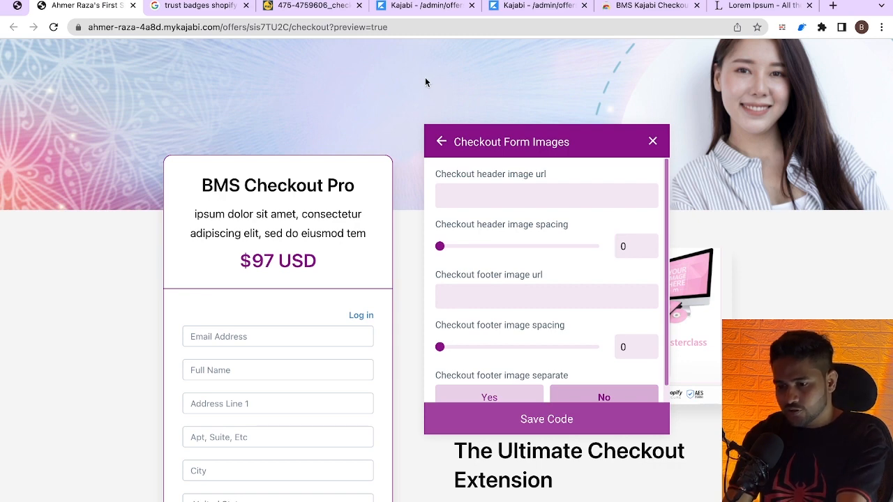
drag(591, 141, 390, 143)
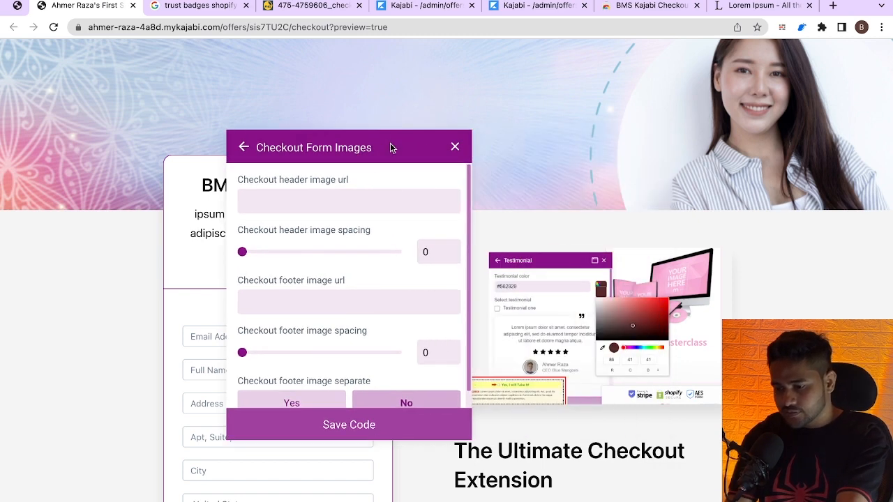
right_click(611, 323)
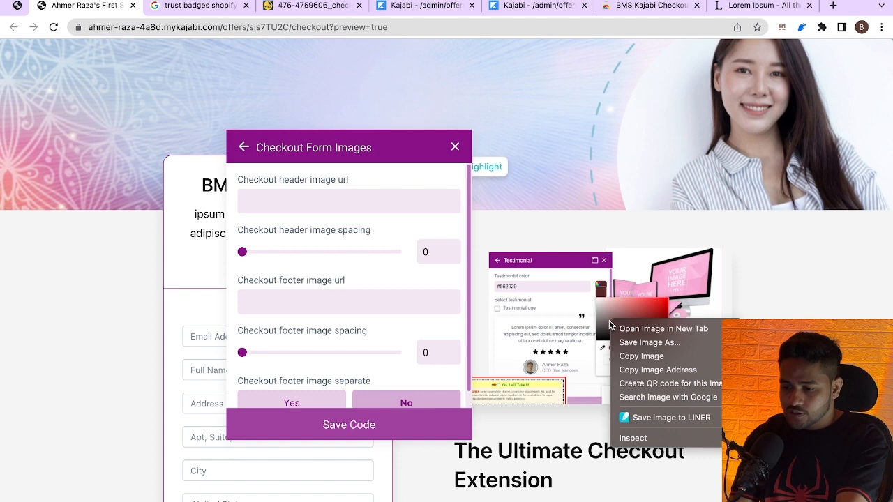
click(646, 328)
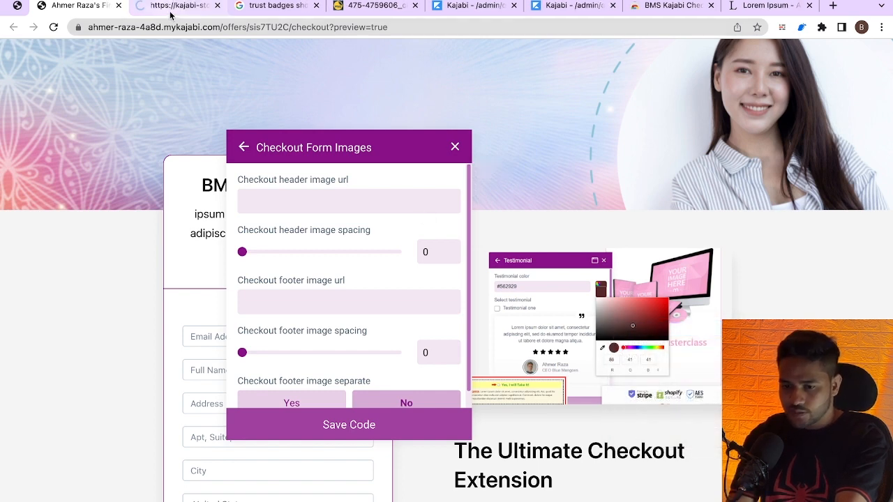
click(183, 7)
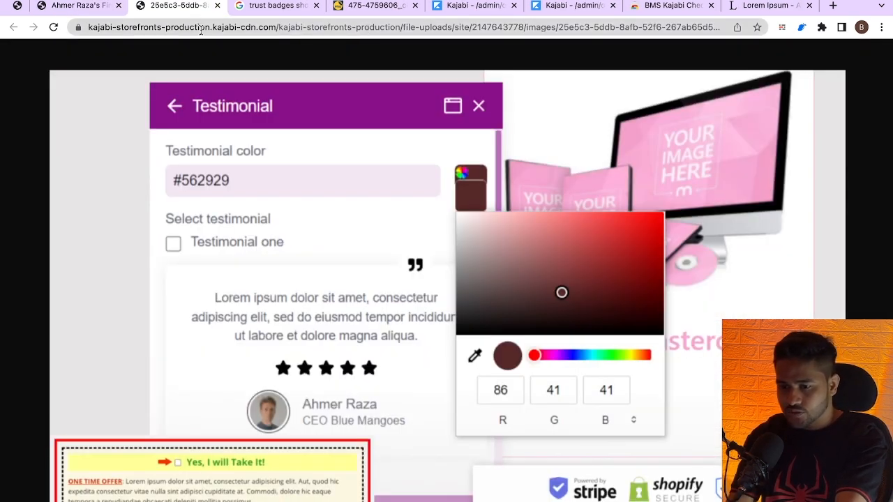
Copy the web address of the opened PNGitem trust badges image.
click(275, 7)
click(381, 7)
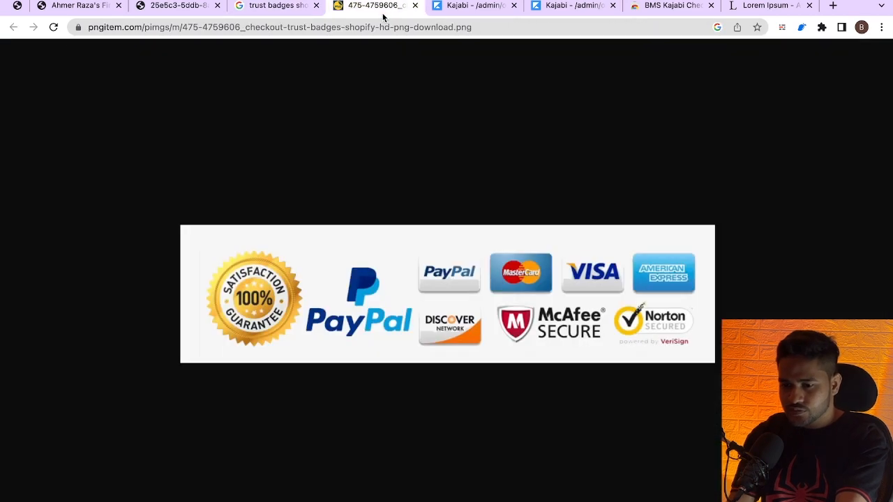
click(278, 7)
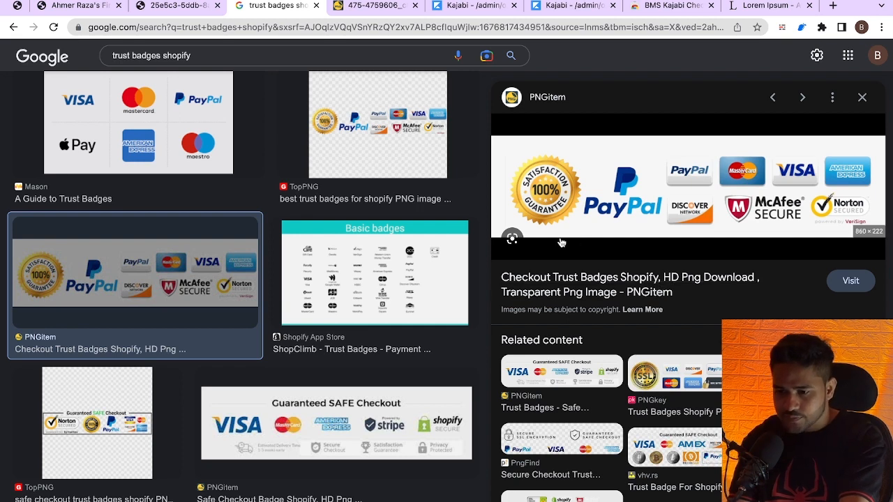
click(359, 8)
click(350, 20)
key(ctrl+c)
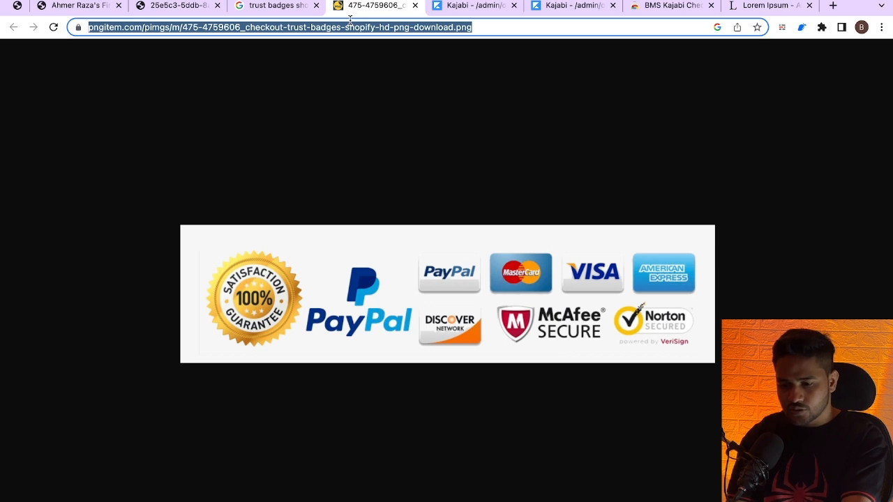
Return to the checkout preview, set the copied trust badges address as the checkout header image URL, and move the editor off the form.
click(90, 6)
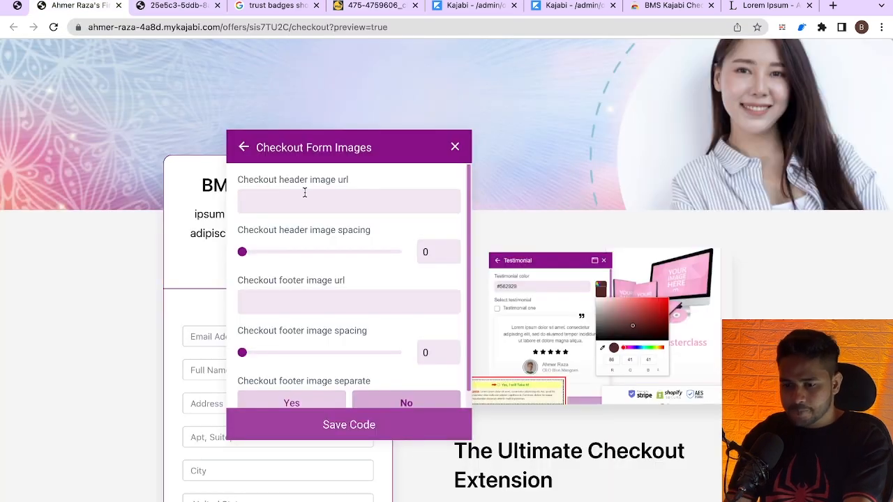
key(ctrl+v)
drag(358, 146, 626, 133)
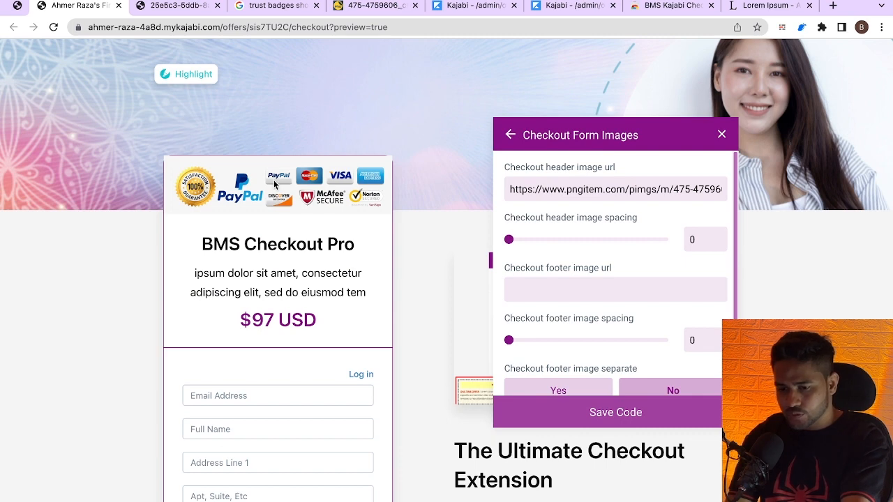
Try checkout header image spacings of 35 and 0, and settle on 15.
drag(509, 240, 617, 239)
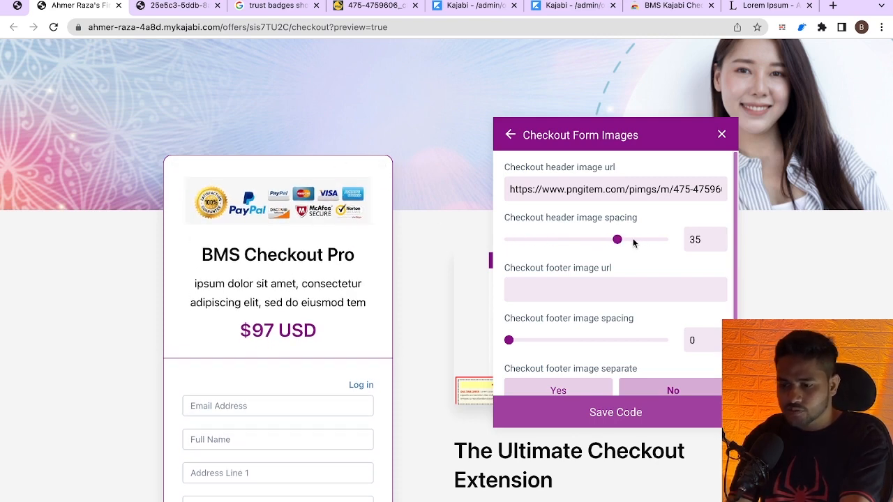
drag(617, 241, 492, 239)
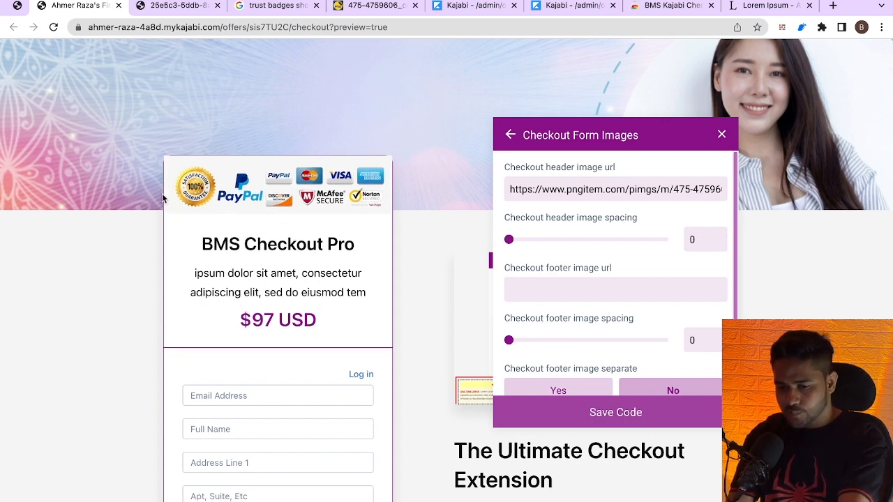
drag(510, 240, 556, 243)
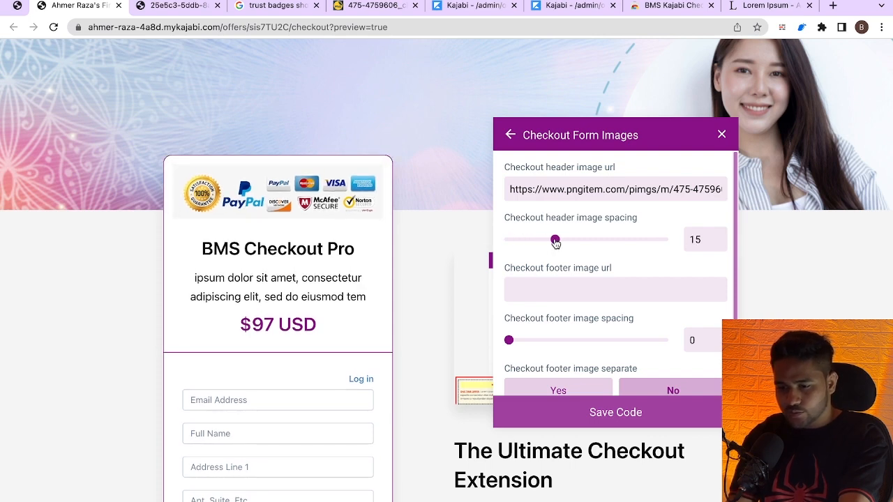
Move the editor off the product mockup image, open that image in its own tab, and copy its web address.
triple_click(633, 194)
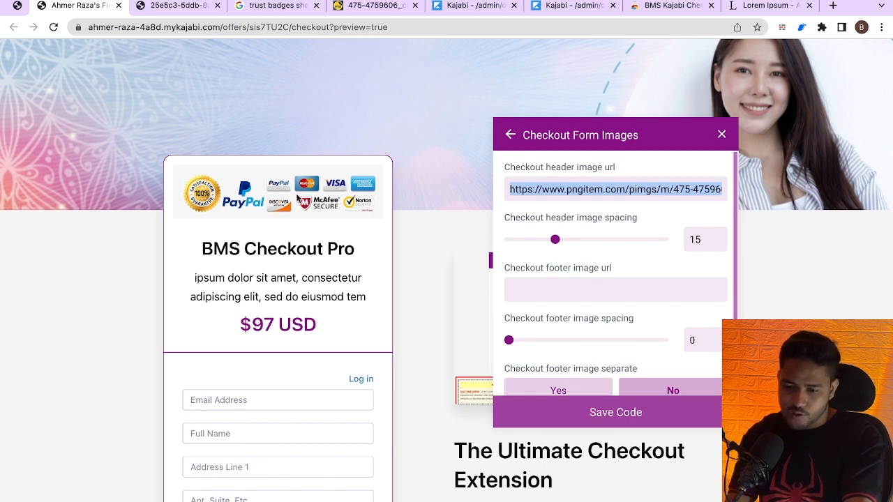
drag(653, 138, 812, 98)
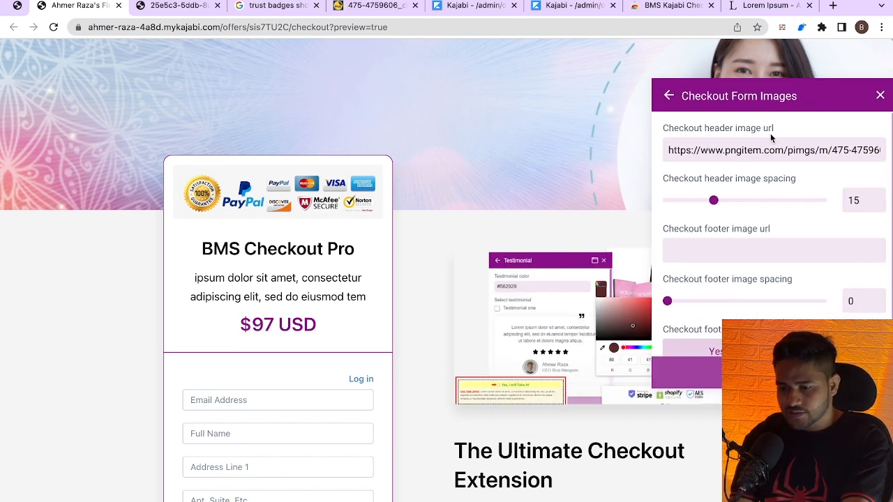
right_click(591, 293)
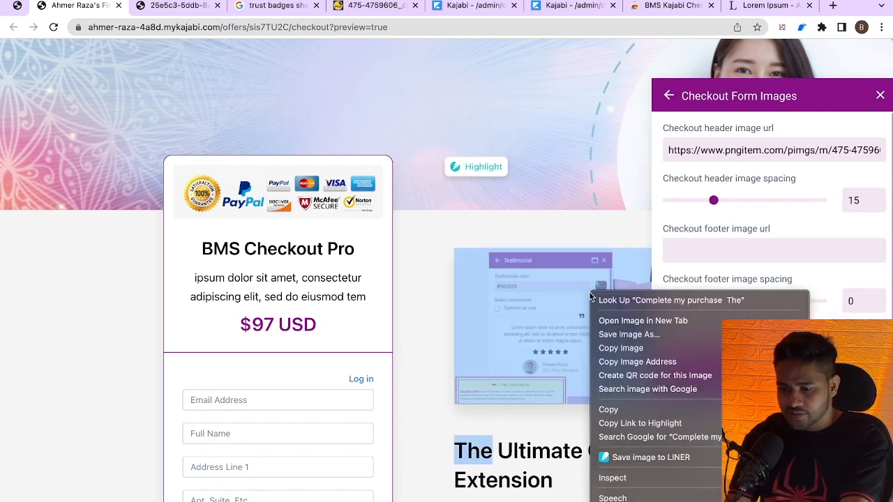
click(647, 321)
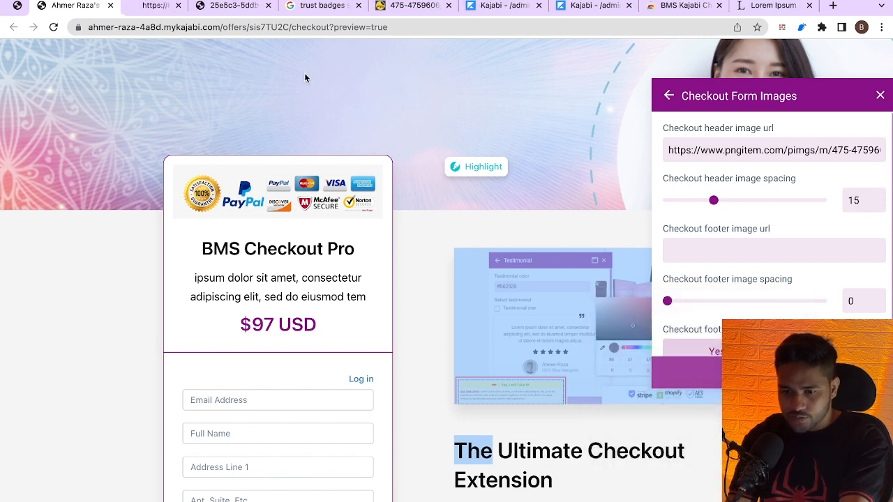
click(168, 6)
key(ctrl+c)
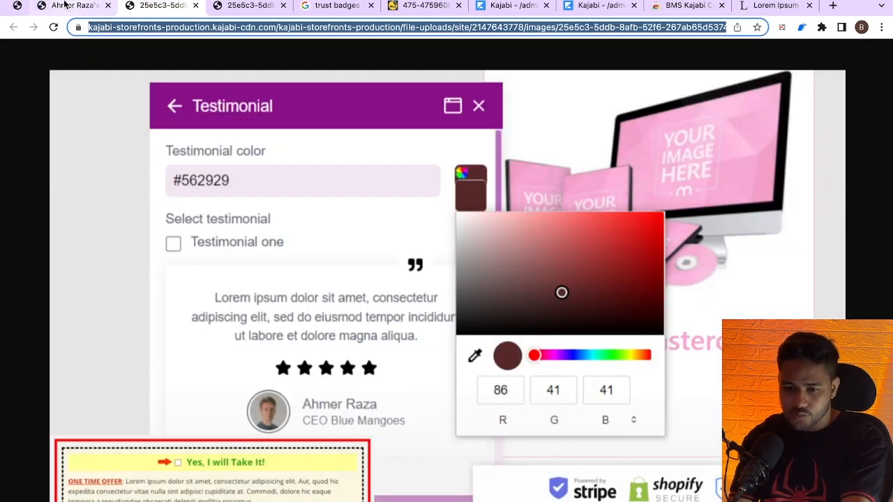
Replace the checkout header image URL in the preview with the copied mockup image address and set the header image spacing to 34.
click(73, 6)
triple_click(728, 145)
key(ctrl+v)
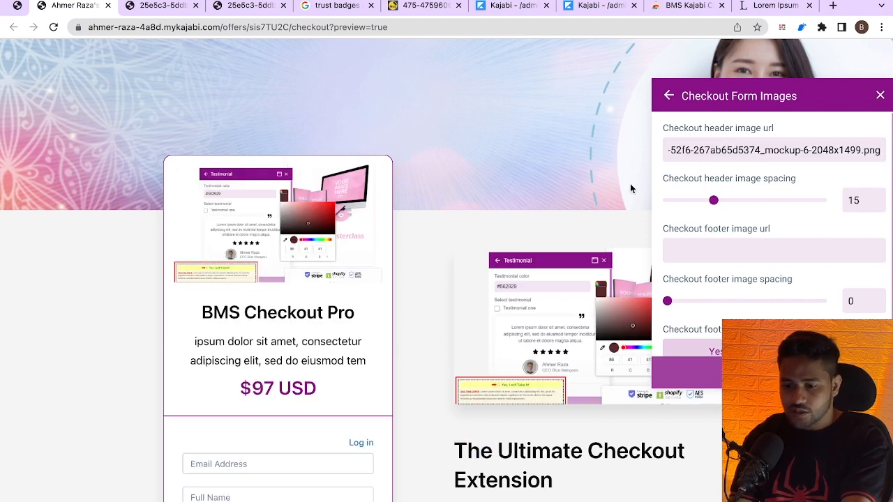
drag(714, 200, 772, 200)
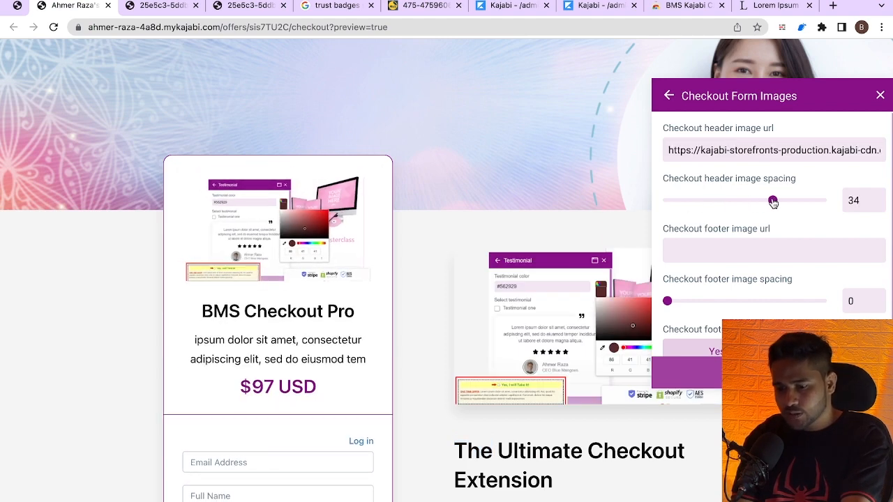
Clear the checkout header image URL and use the copied mockup image address as the checkout footer image URL.
triple_click(754, 152)
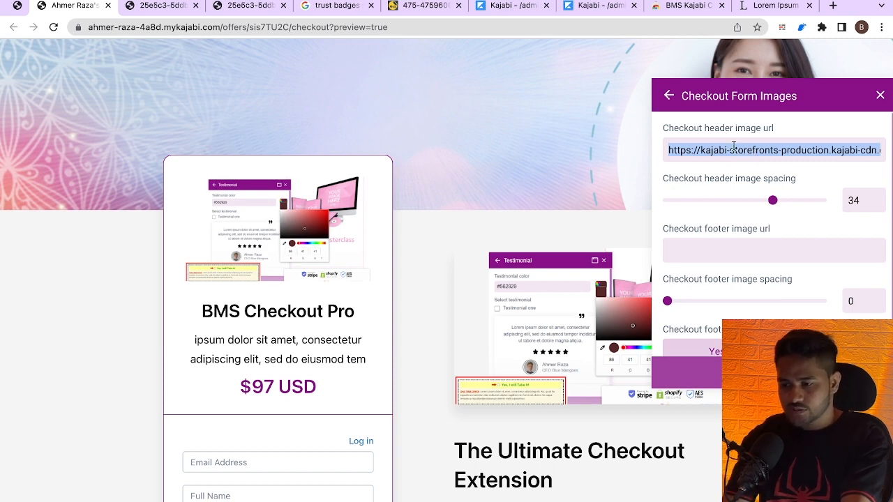
key(BackSpace)
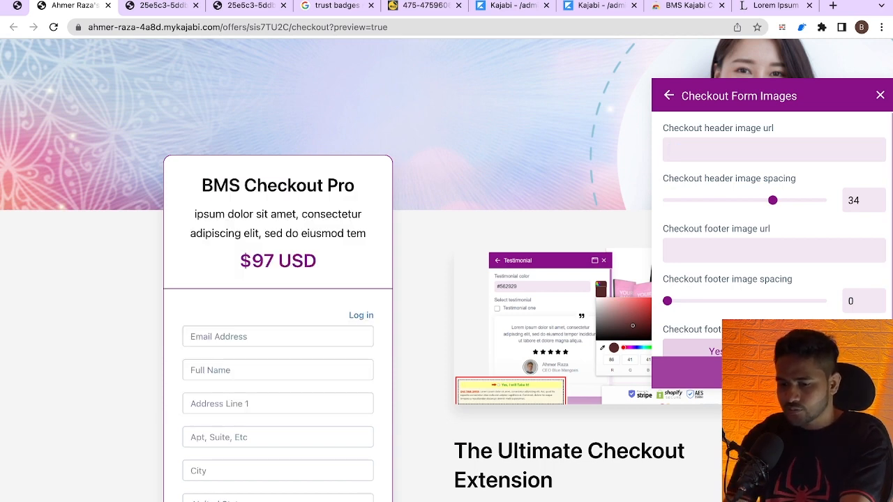
scroll(309, 185, down, 2)
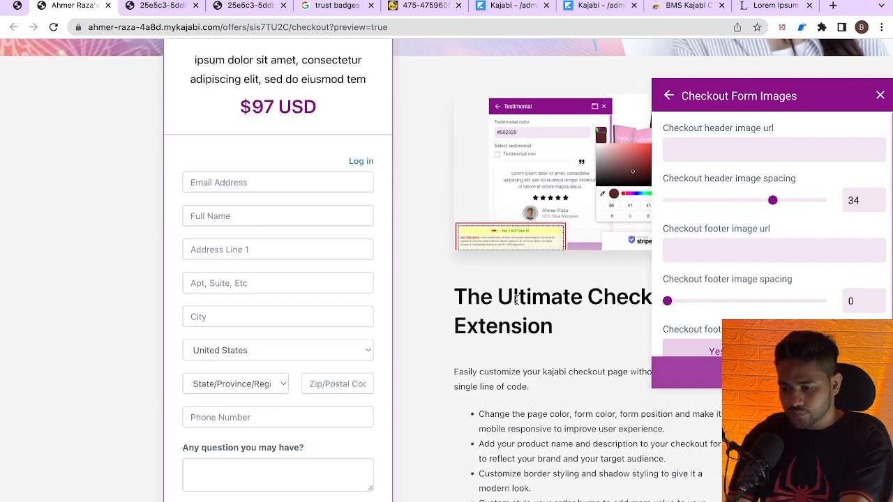
scroll(466, 322, down, 4)
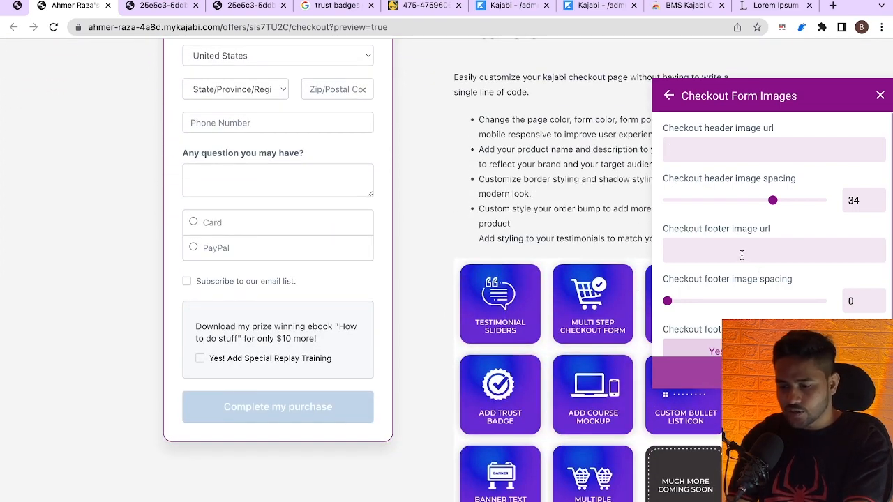
key(ctrl+v)
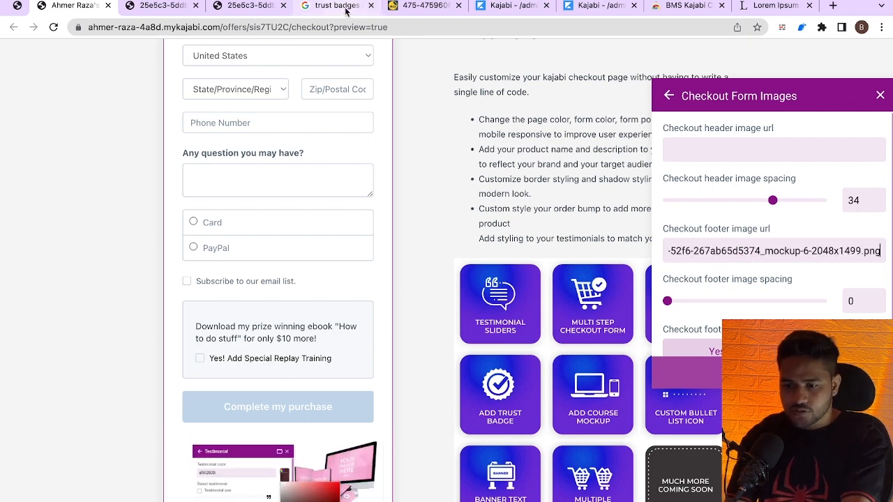
Replace the checkout footer image URL with the PNGitem trust badges image address and set the footer image spacing to 13.
click(408, 6)
click(72, 7)
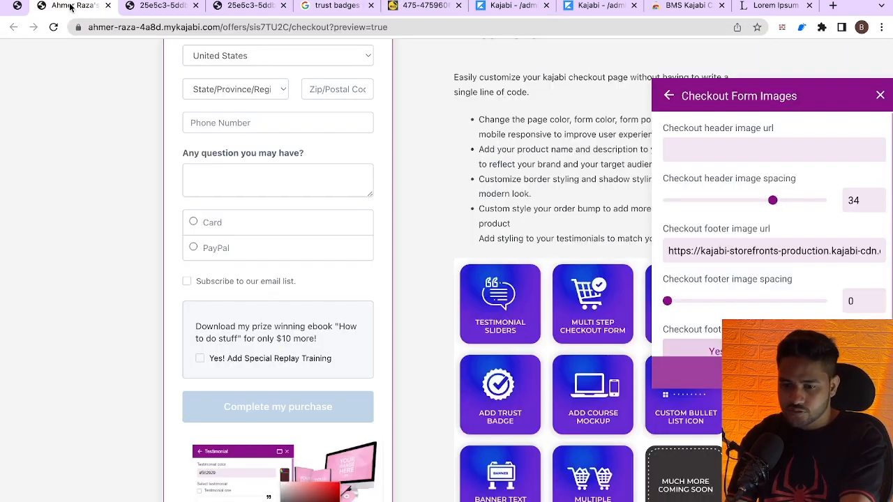
key(ctrl+a)
key(ctrl+v)
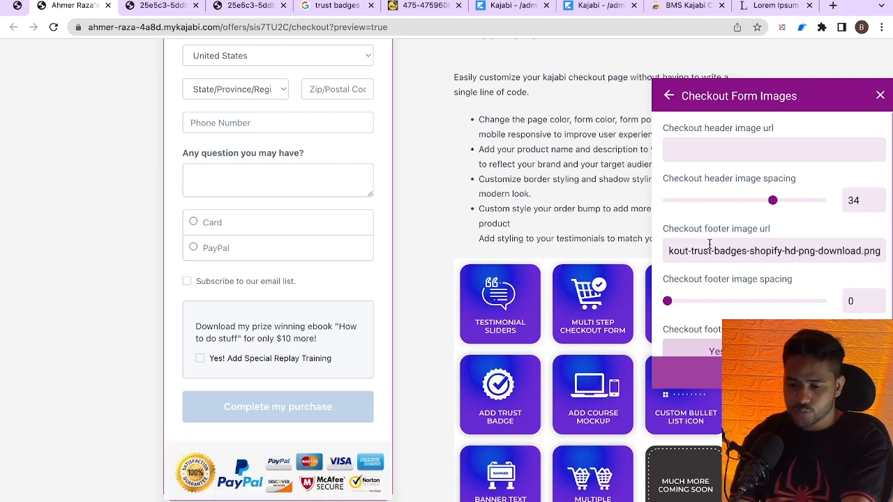
drag(669, 302, 708, 301)
Try showing the checkout footer image separate from the form, and set that option back to No.
scroll(794, 278, down, 1)
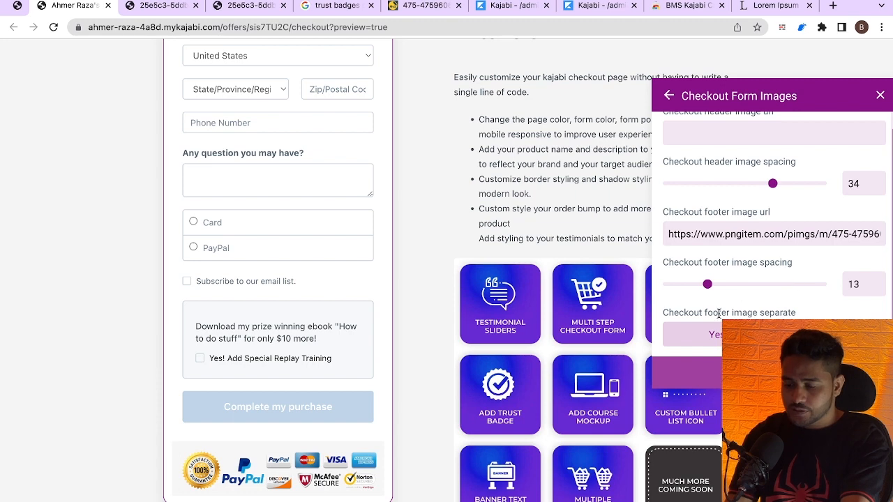
scroll(386, 428, down, 2)
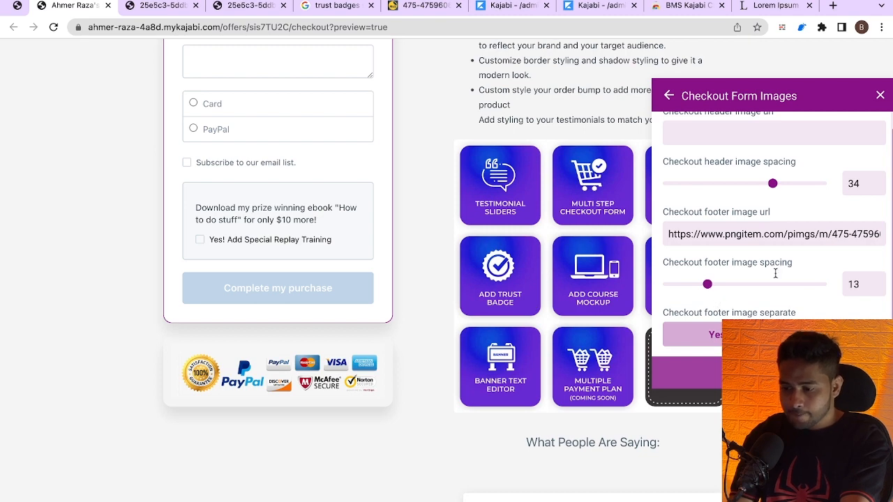
click(829, 334)
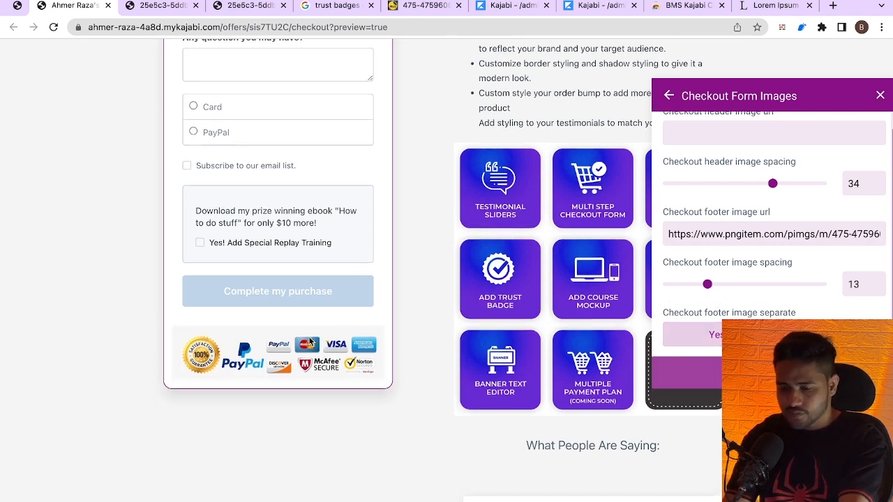
scroll(311, 345, up, 2)
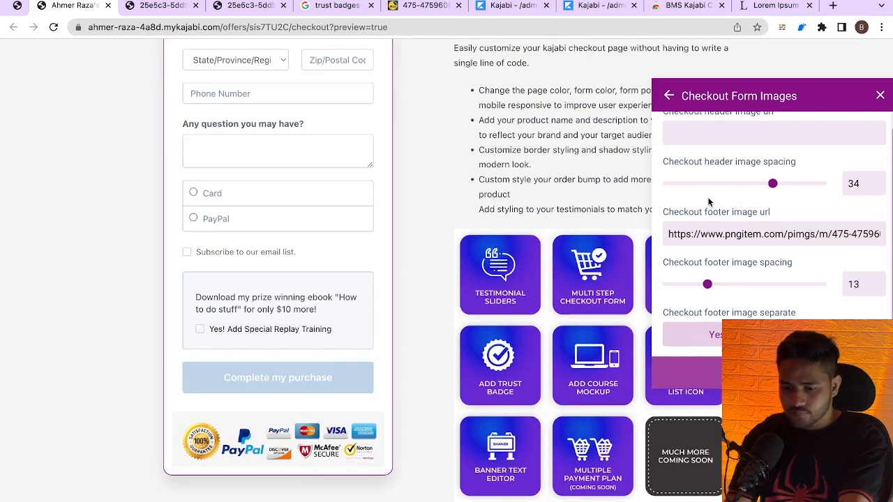
Open the Checkout Input Field settings and turn on grouping of the input fields, checking the group headings in the form.
click(669, 98)
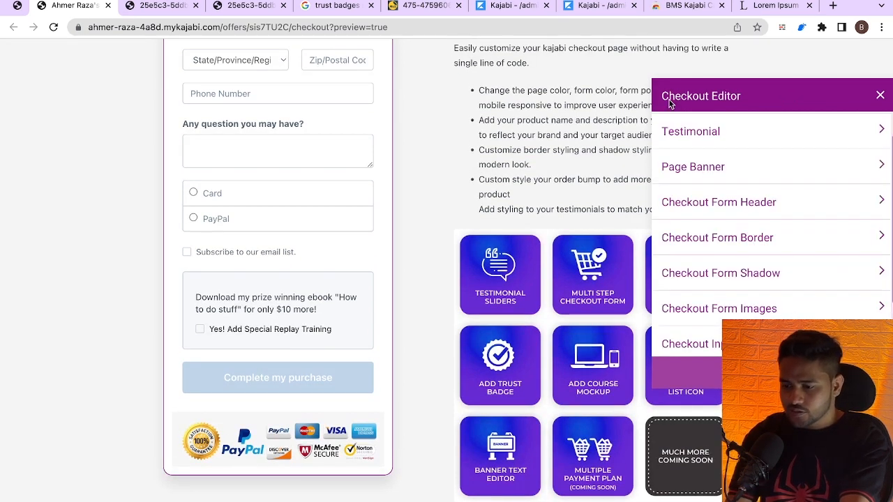
scroll(759, 257, down, 2)
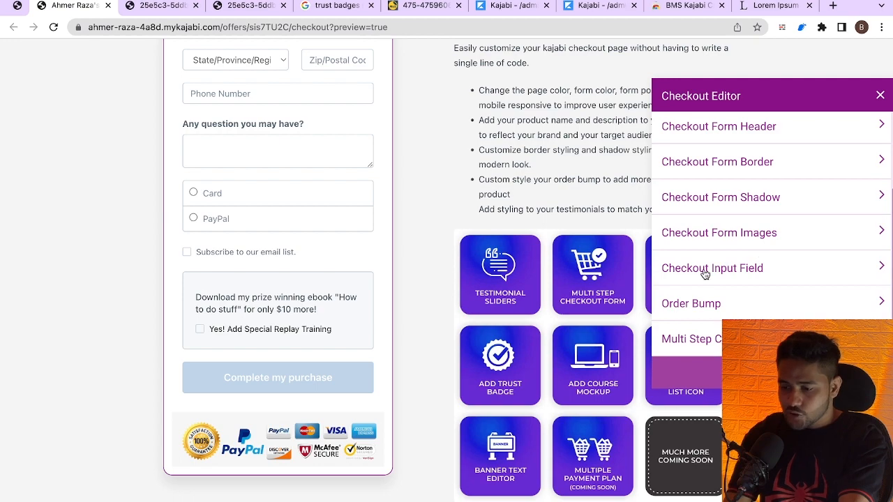
click(705, 273)
scroll(406, 253, up, 12)
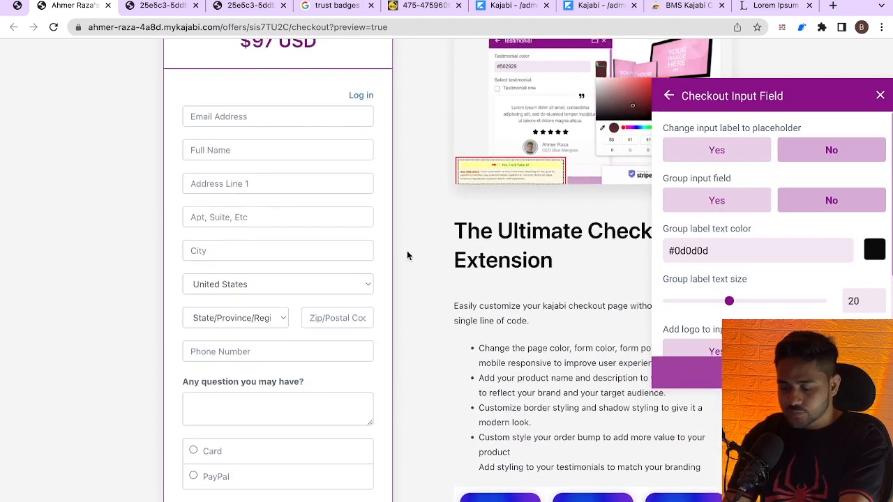
scroll(273, 316, down, 5)
scroll(273, 316, down, 1)
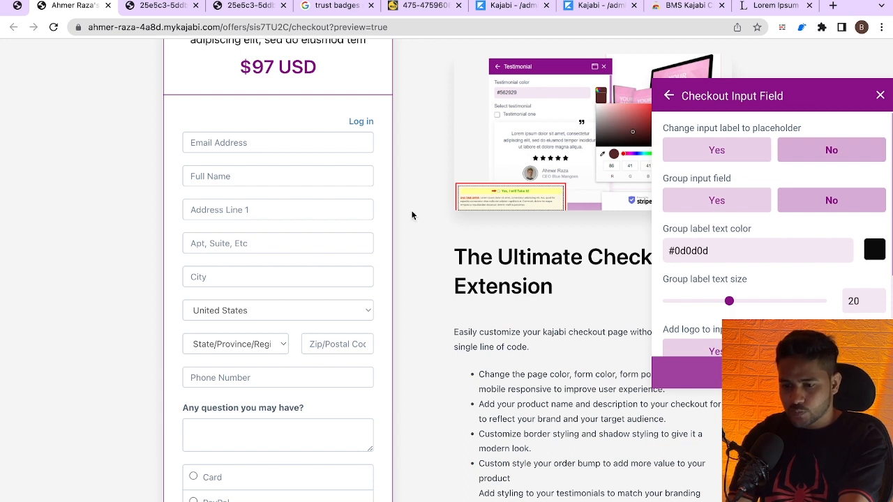
click(695, 200)
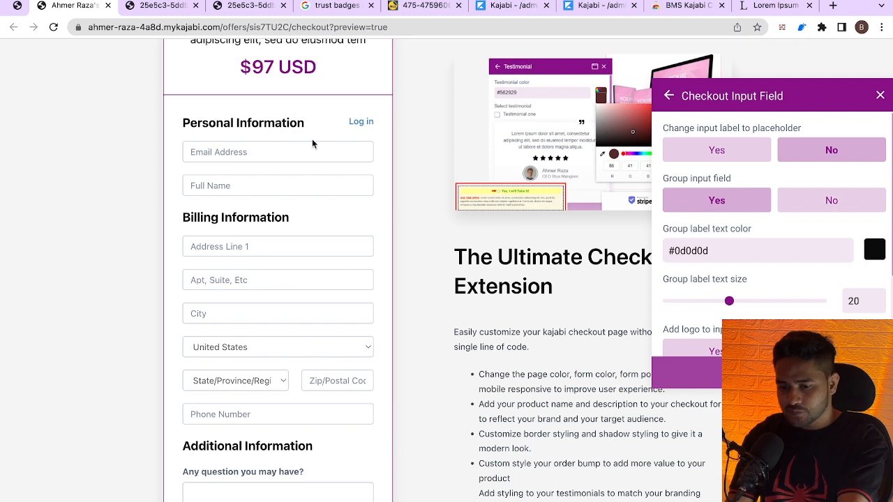
scroll(369, 253, down, 3)
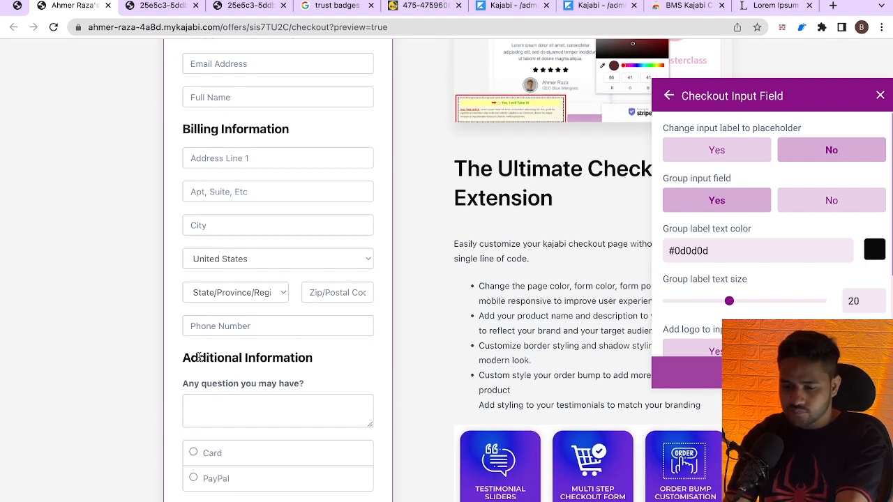
drag(180, 359, 313, 360)
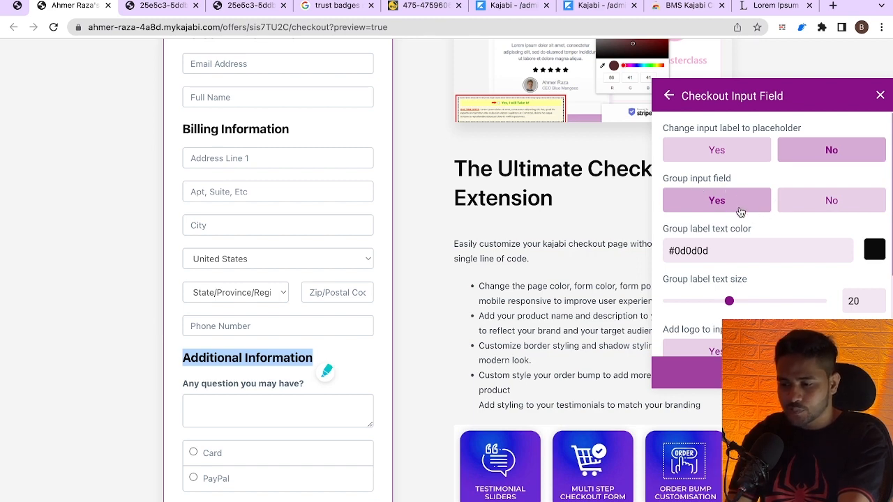
Add logos to the checkout input fields and set the logo position to Left after trying the opposite side.
scroll(740, 213, down, 2)
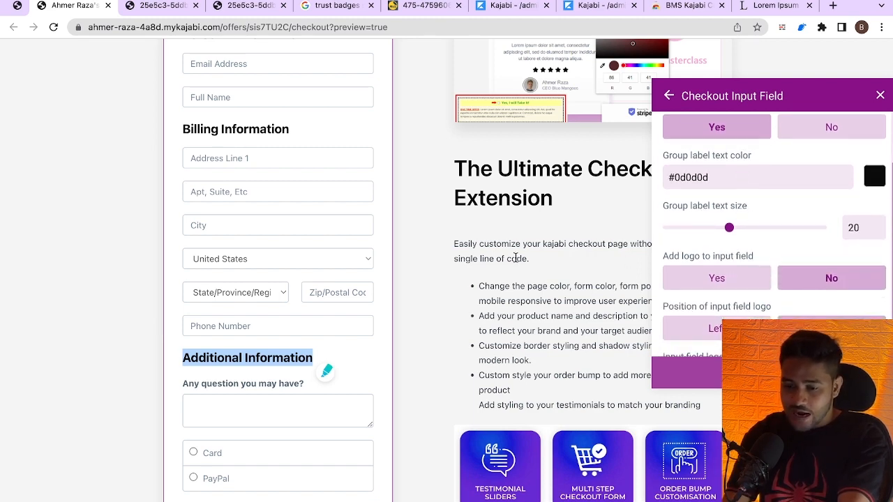
scroll(248, 172, up, 1)
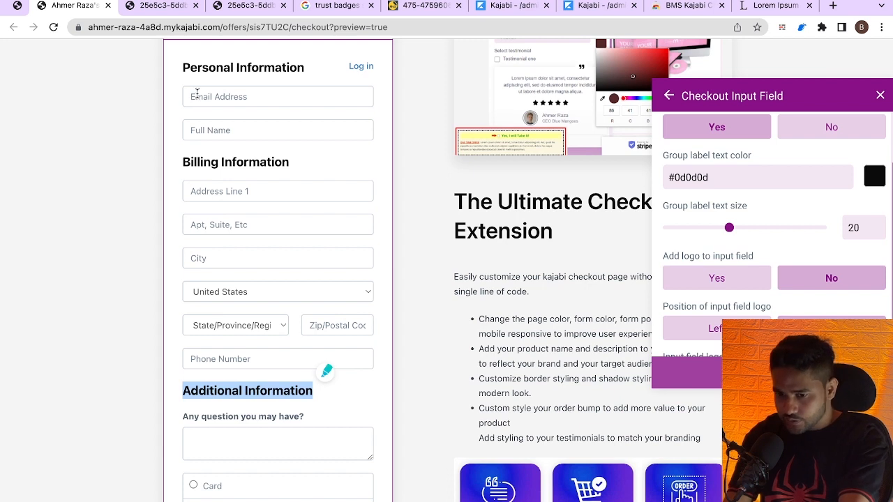
click(732, 279)
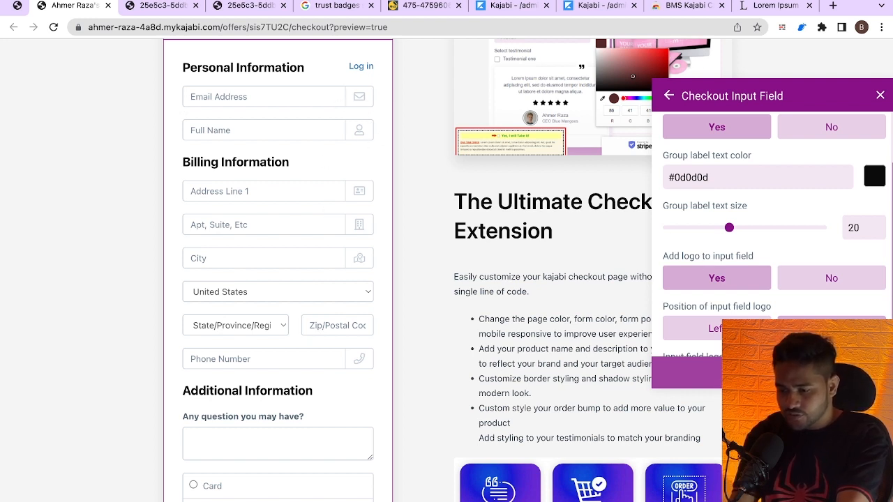
click(694, 328)
click(831, 328)
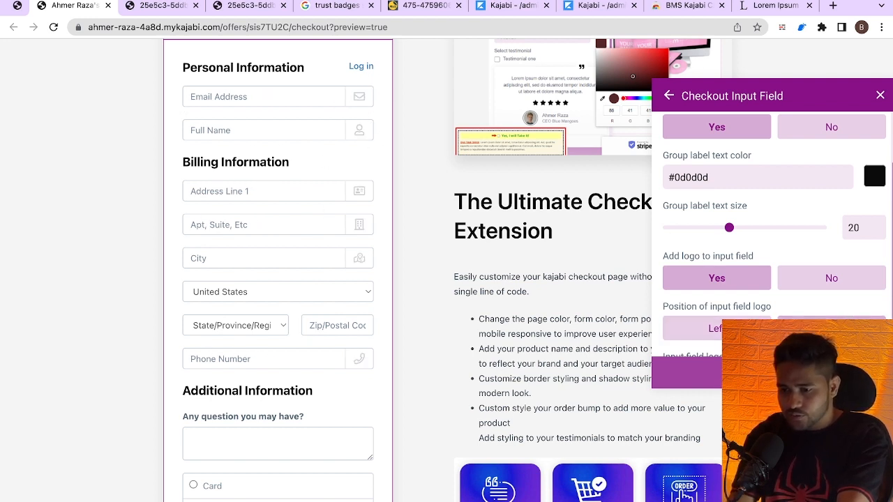
click(694, 328)
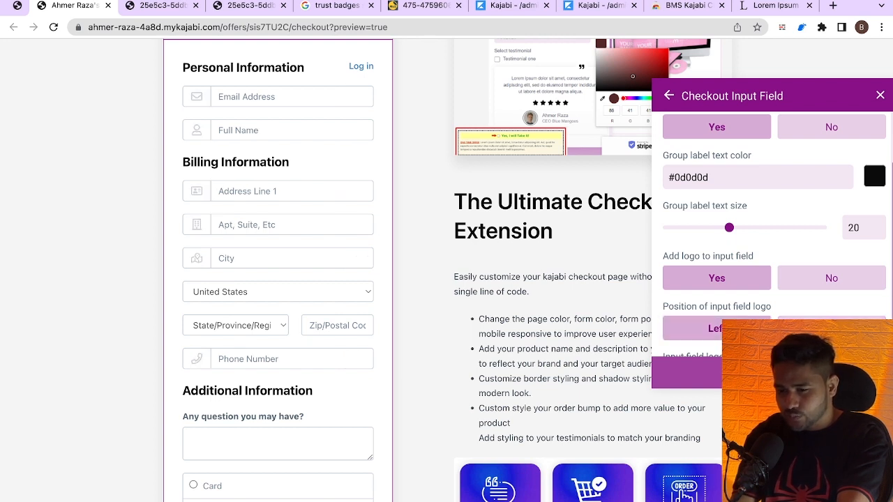
Set the input field logo color to #881188 and return to the Checkout Editor section list.
scroll(772, 237, down, 1)
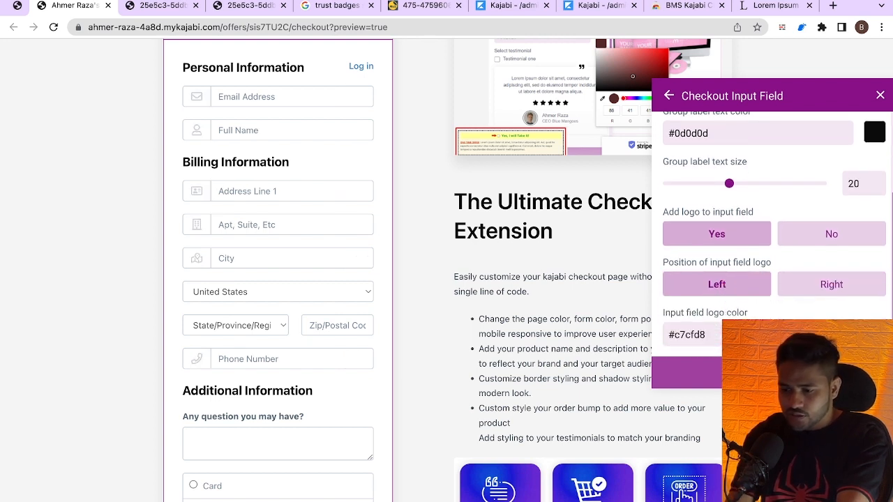
double_click(718, 334)
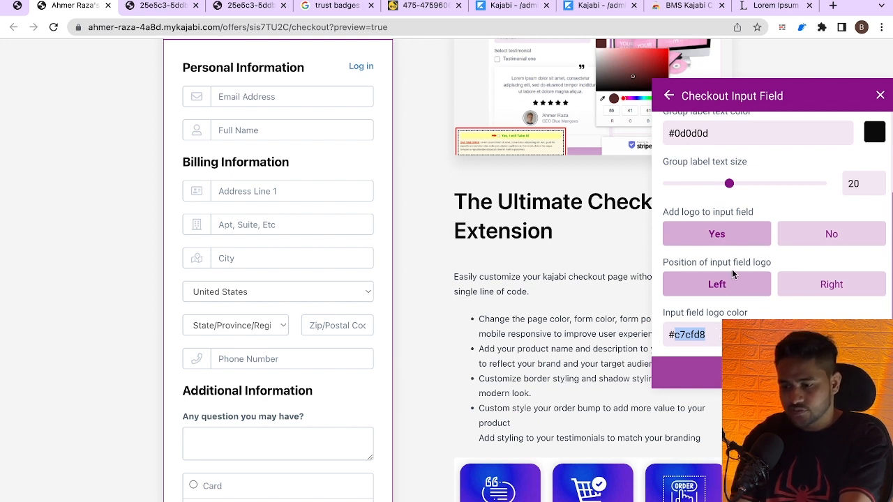
text(881188)
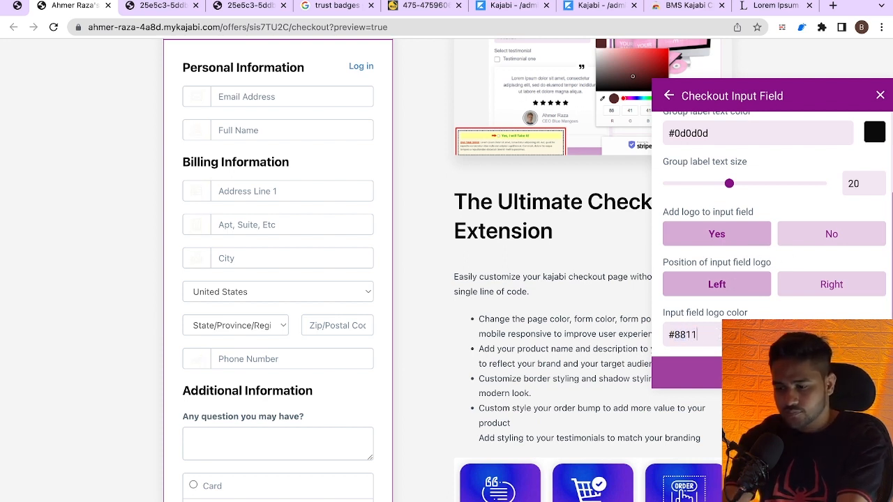
click(670, 97)
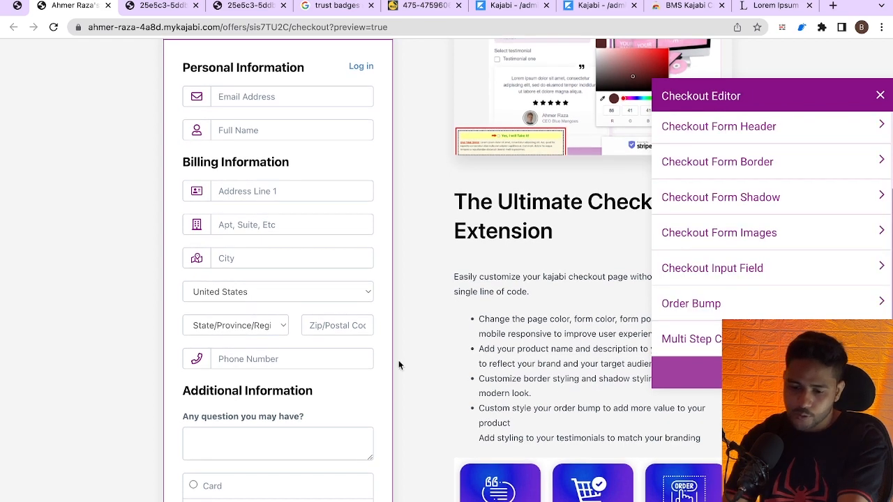
Open the Order Bump settings and turn on the order bump style.
scroll(398, 360, down, 3)
click(752, 301)
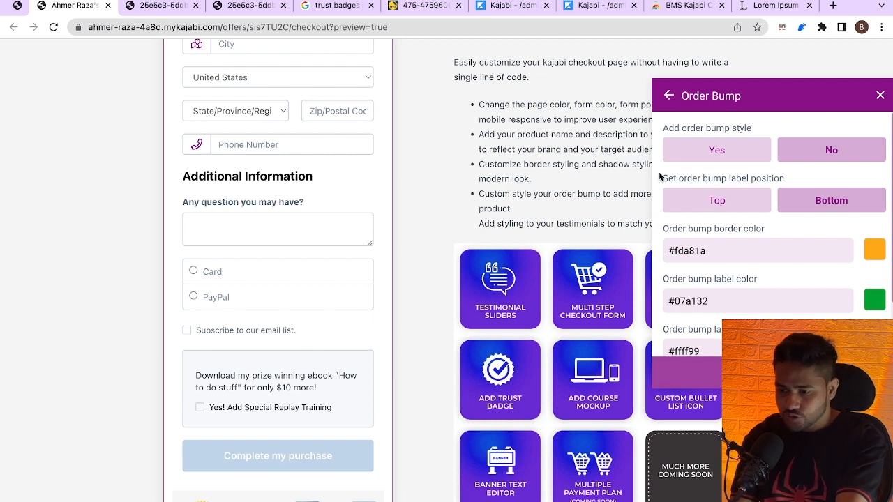
click(716, 150)
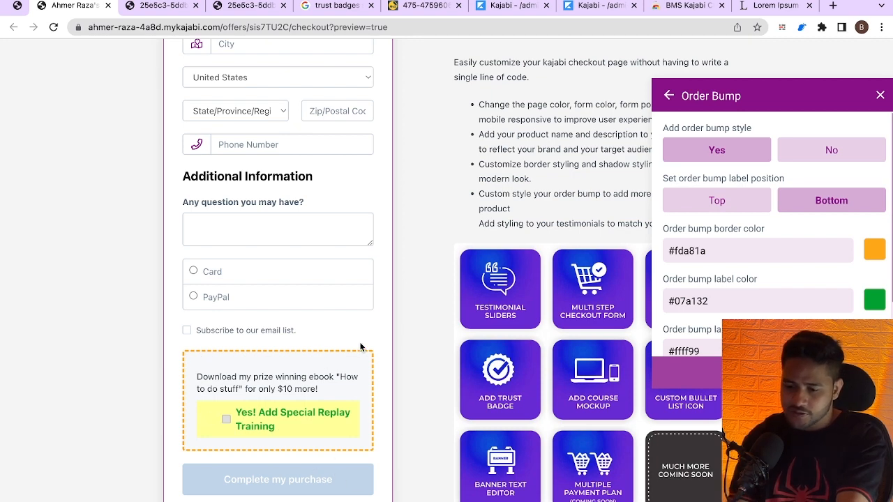
scroll(361, 347, down, 1)
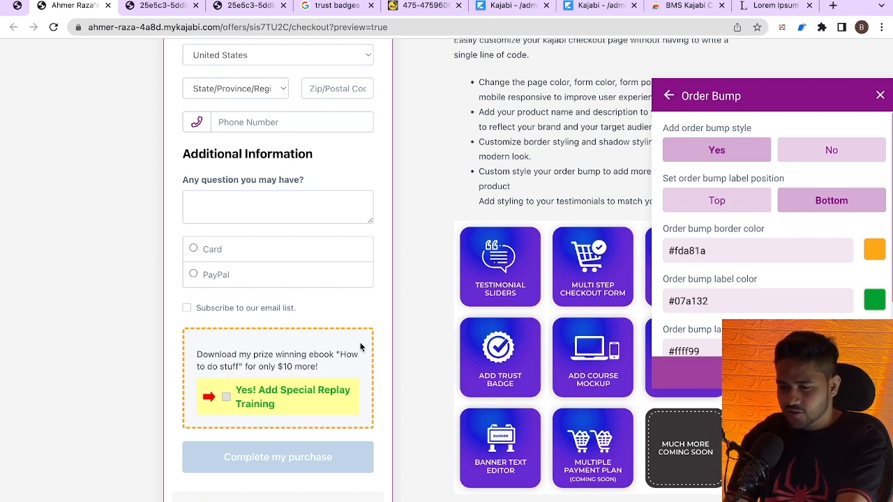
Set the order bump border color to #881188.
click(877, 250)
click(748, 253)
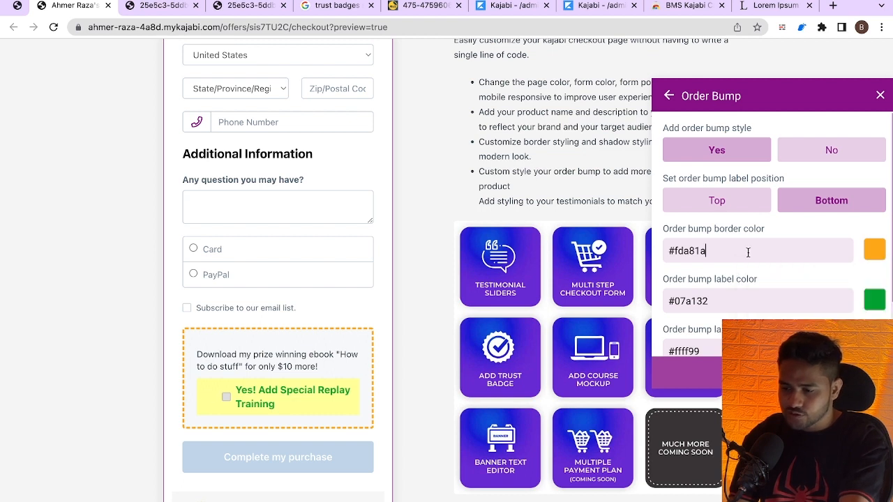
double_click(748, 252)
text(881188)
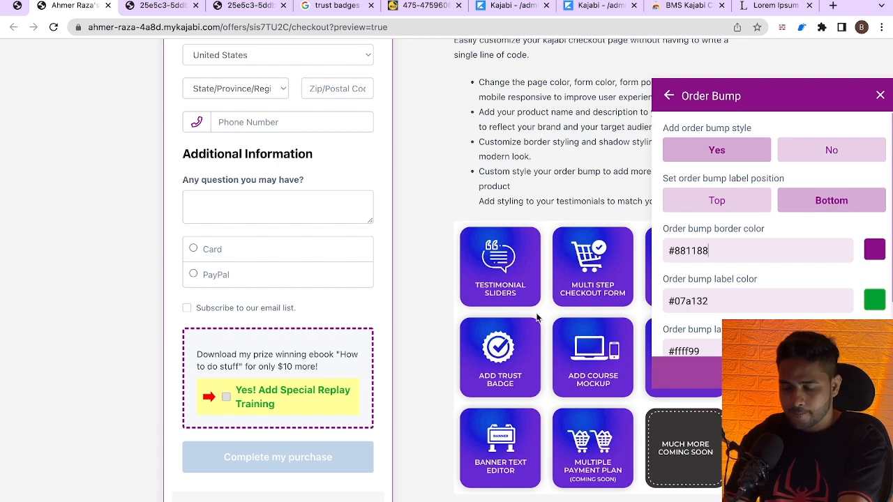
scroll(519, 230, down, 1)
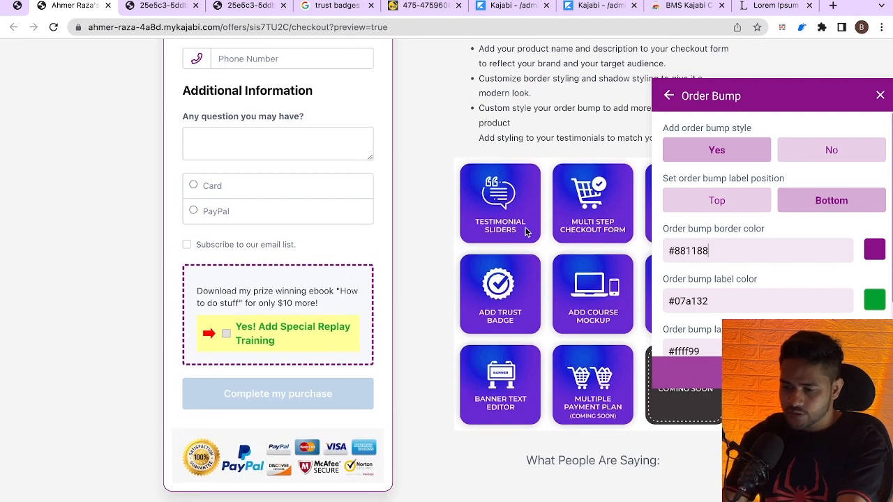
Set the order bump arrow color to #881188 and return to the Checkout Editor section list.
scroll(806, 252, down, 1)
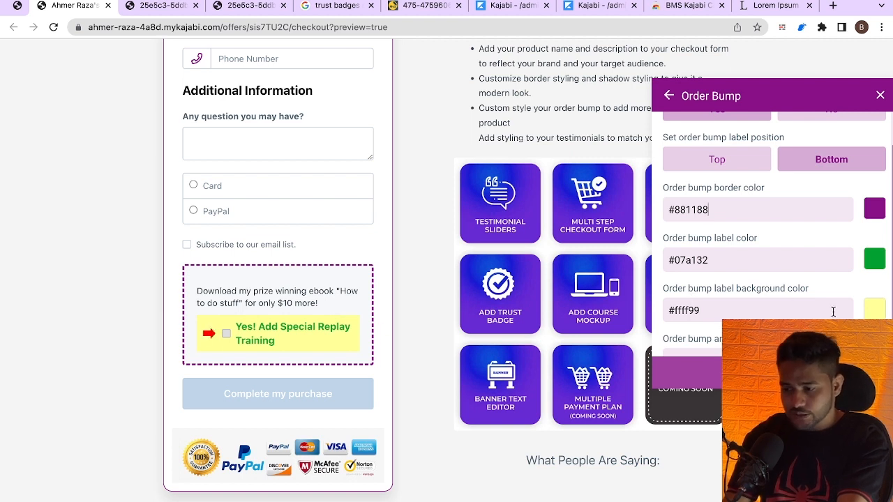
scroll(834, 316, down, 1)
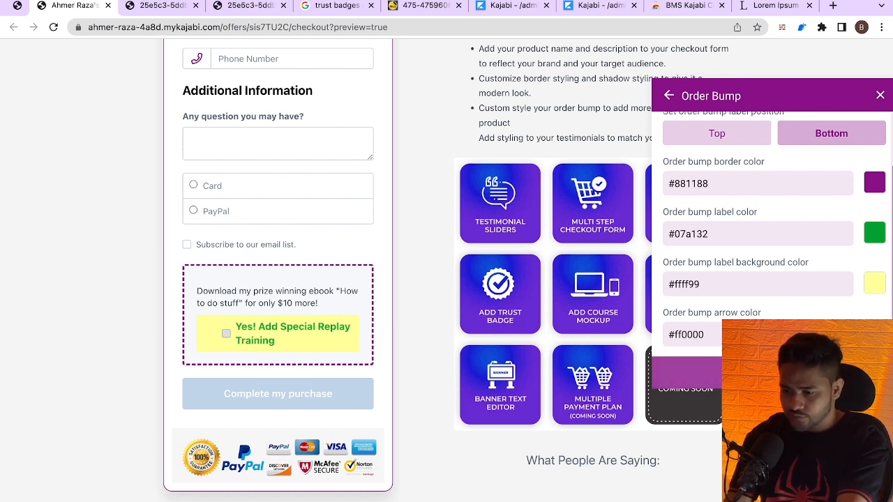
double_click(712, 337)
key(BackSpace)
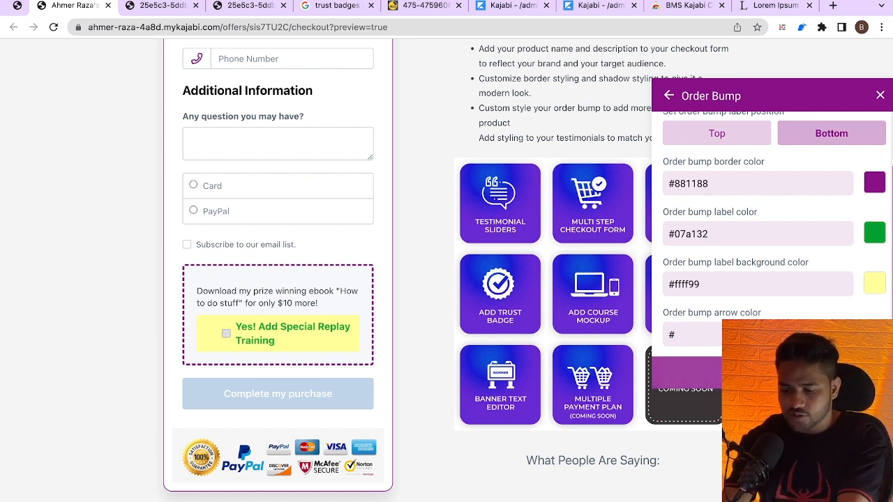
text(881188)
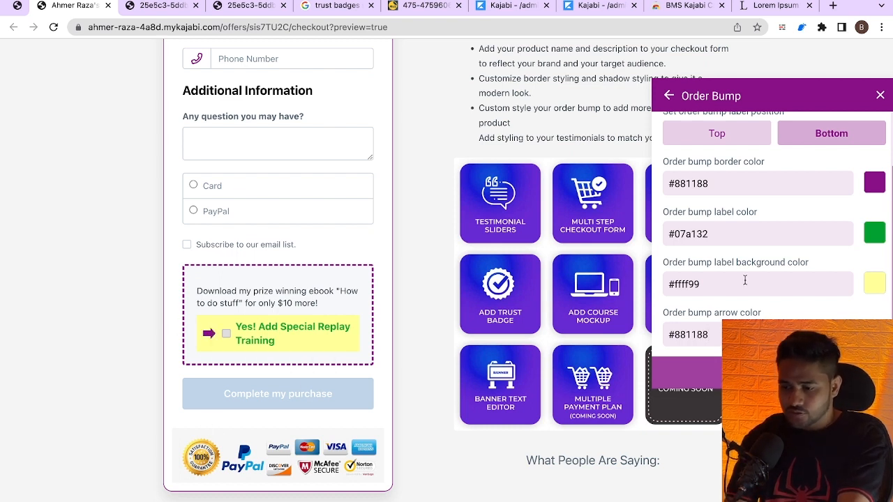
click(669, 97)
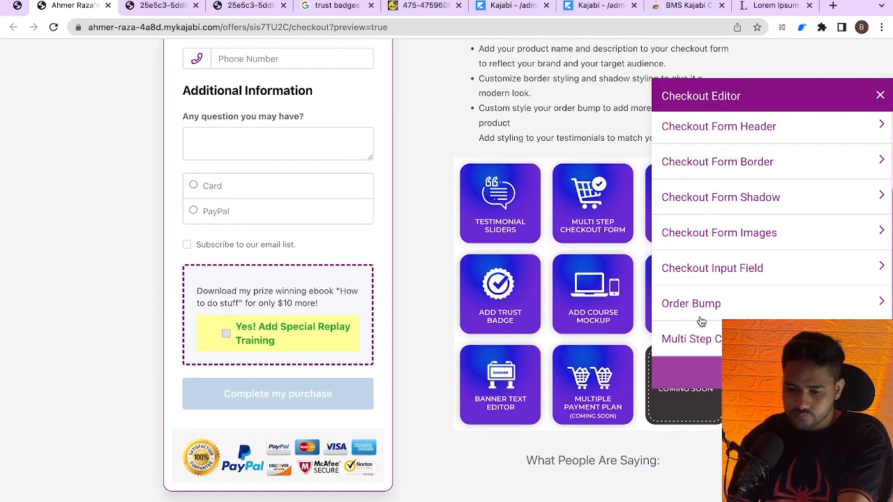
Try turning on the multi-step checkout form in the Multi Step Checkout Form settings.
scroll(492, 302, up, 3)
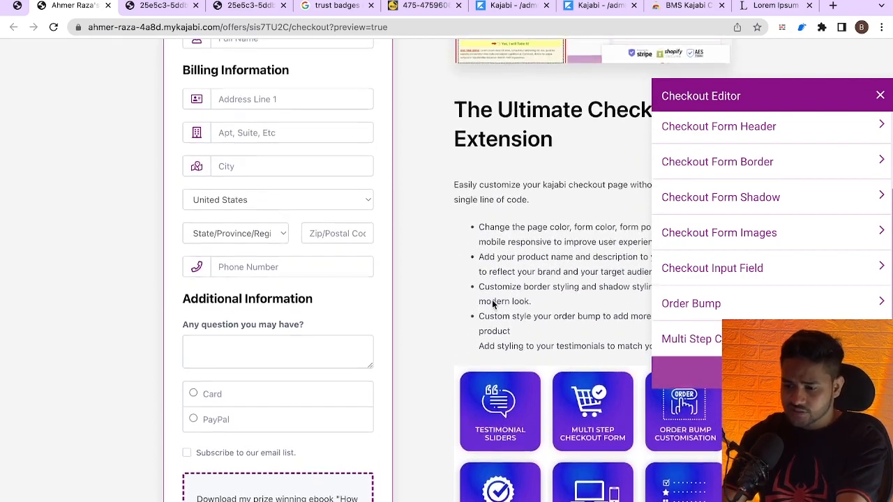
scroll(492, 304, up, 5)
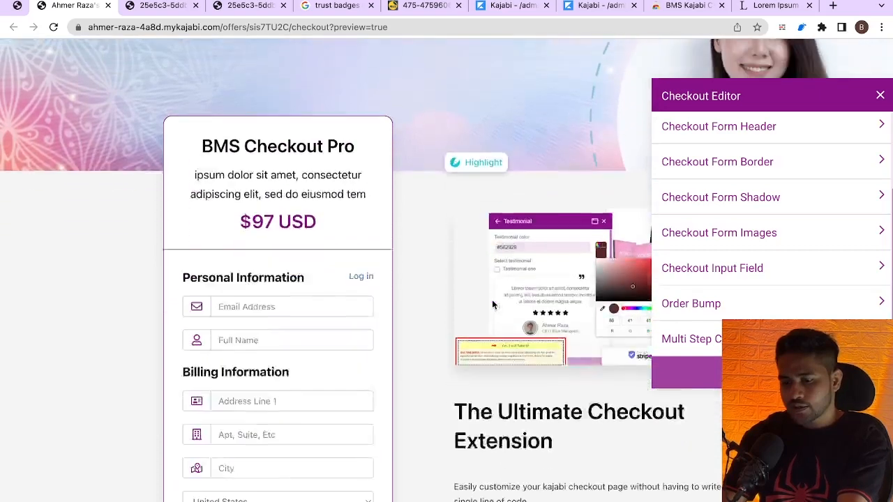
scroll(493, 304, down, 1)
click(713, 342)
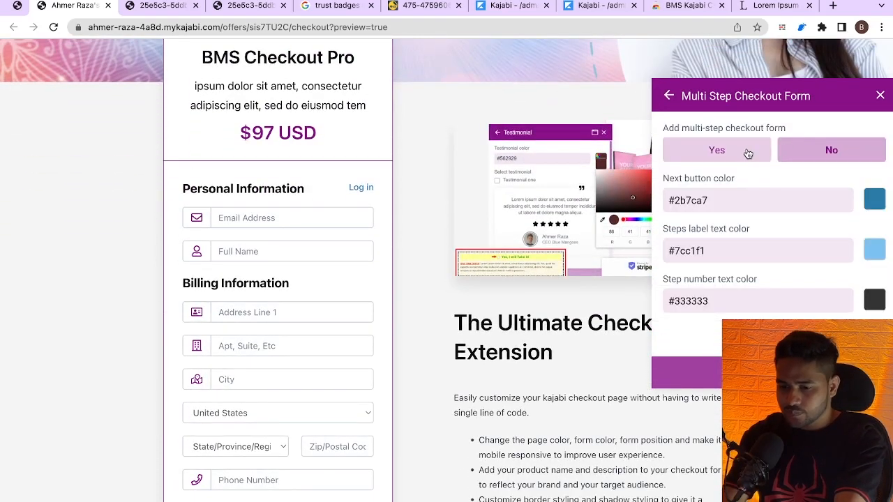
click(713, 148)
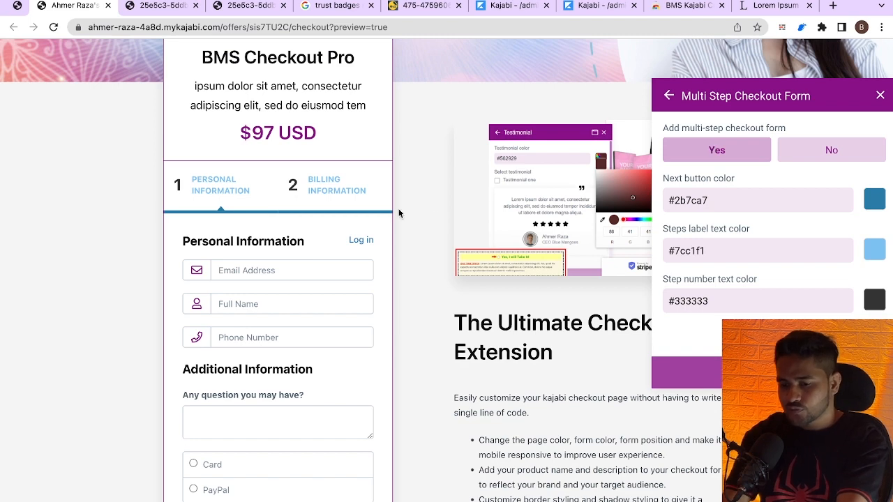
scroll(397, 212, down, 1)
scroll(397, 212, up, 1)
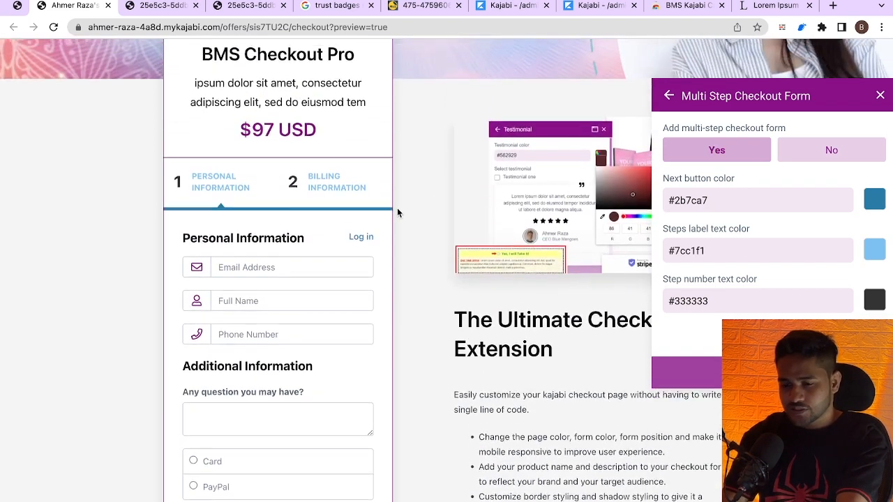
scroll(397, 212, up, 1)
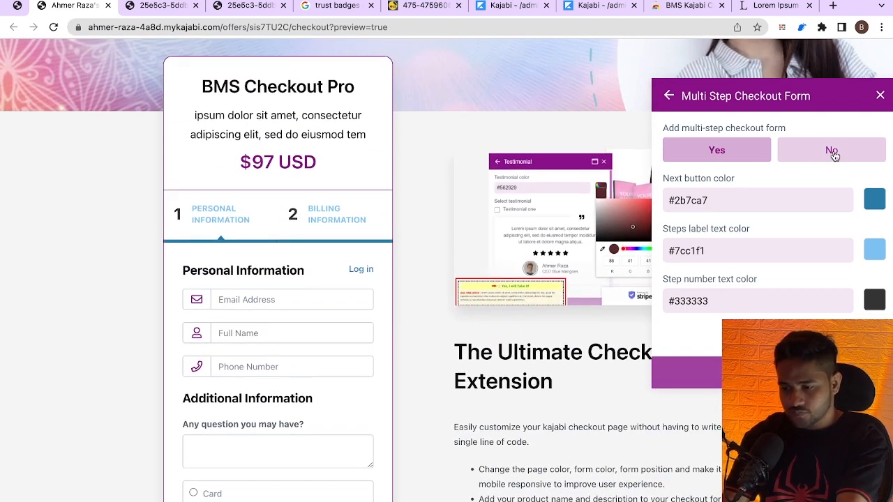
click(669, 98)
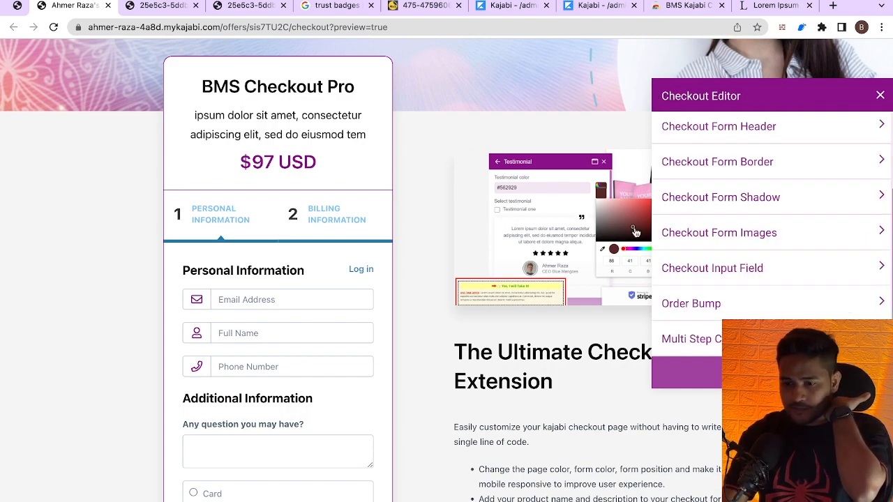
Look over the page in its multi-step layout, and set the multi-step checkout form option back to No.
scroll(450, 269, down, 5)
scroll(451, 268, up, 8)
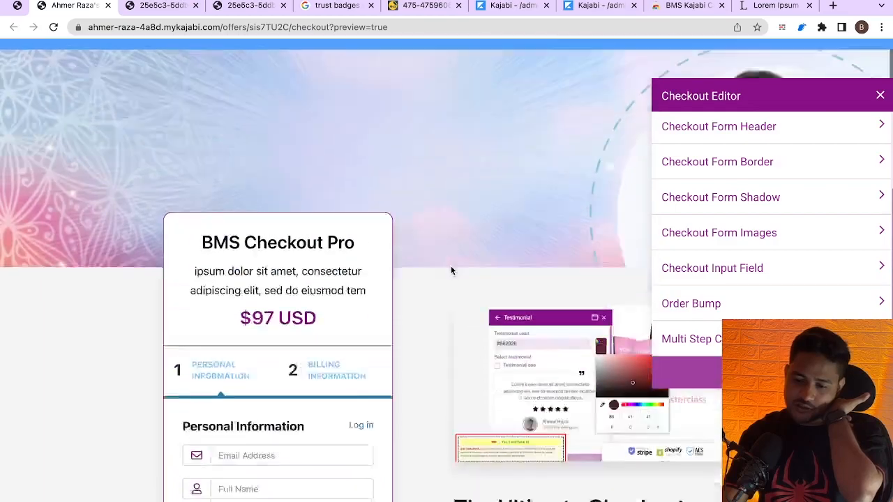
scroll(450, 271, down, 10)
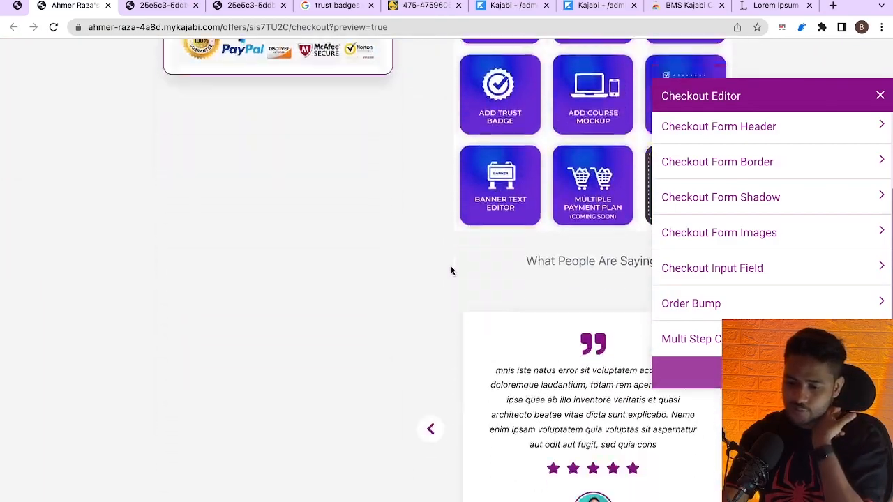
scroll(450, 271, down, 1)
scroll(540, 316, up, 6)
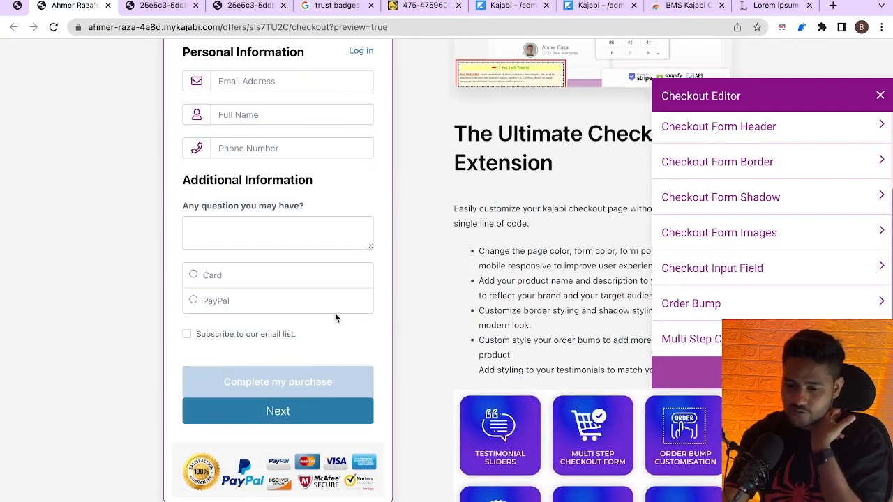
scroll(331, 358, up, 3)
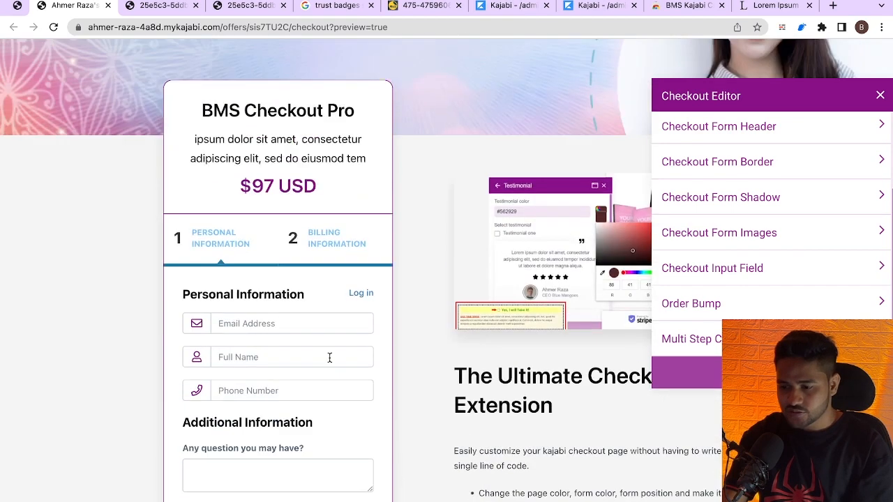
click(691, 339)
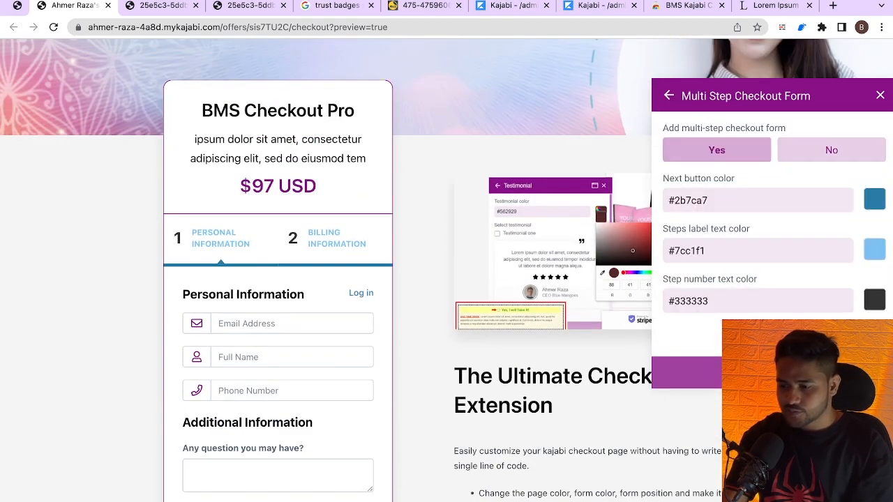
click(816, 150)
click(669, 97)
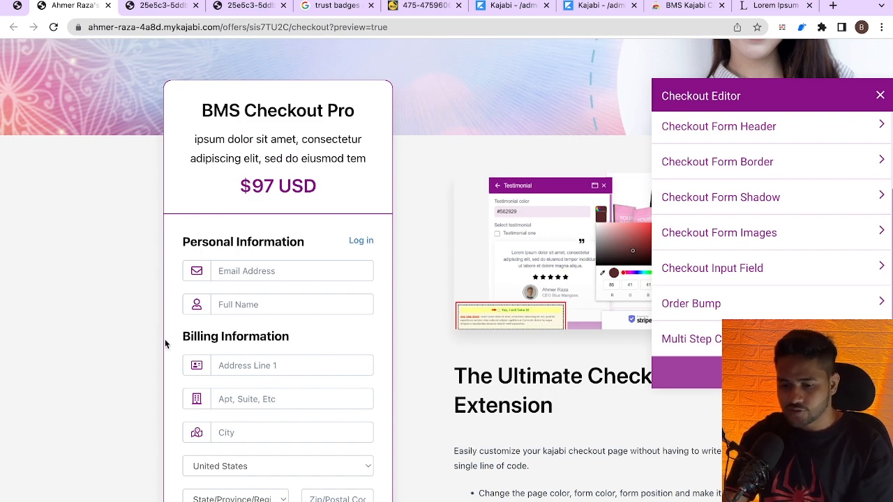
Check the single-page form, close the Checkout Editor and look over the customized checkout page.
scroll(191, 406, down, 5)
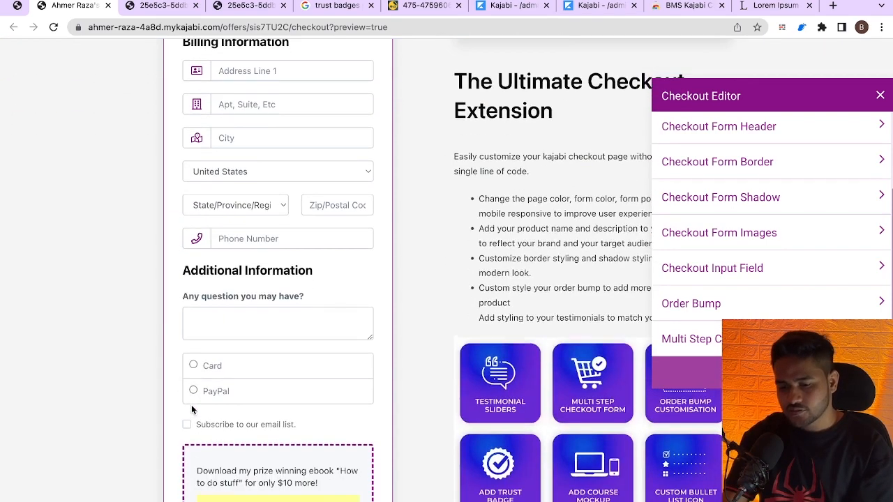
scroll(191, 404, up, 5)
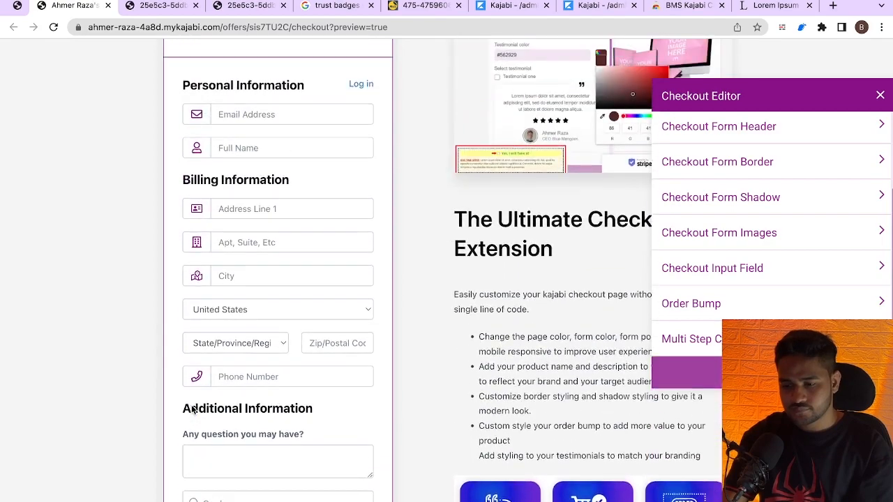
scroll(180, 339, up, 5)
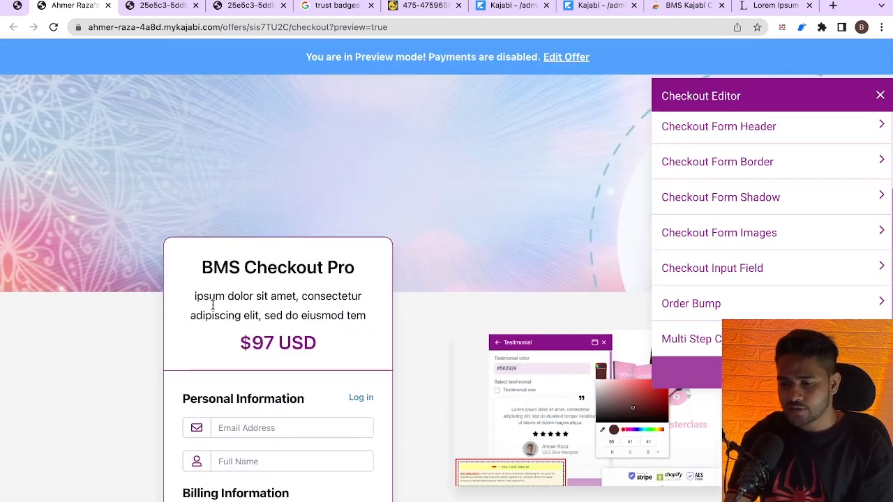
click(880, 96)
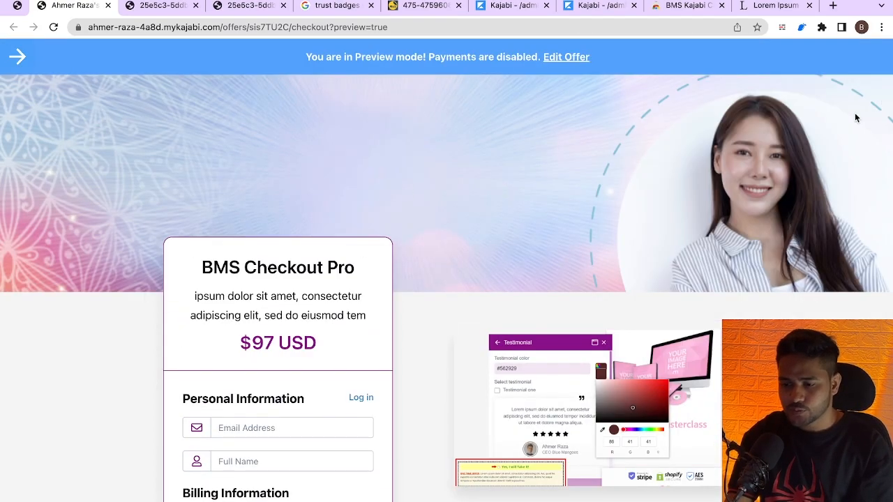
scroll(629, 267, down, 13)
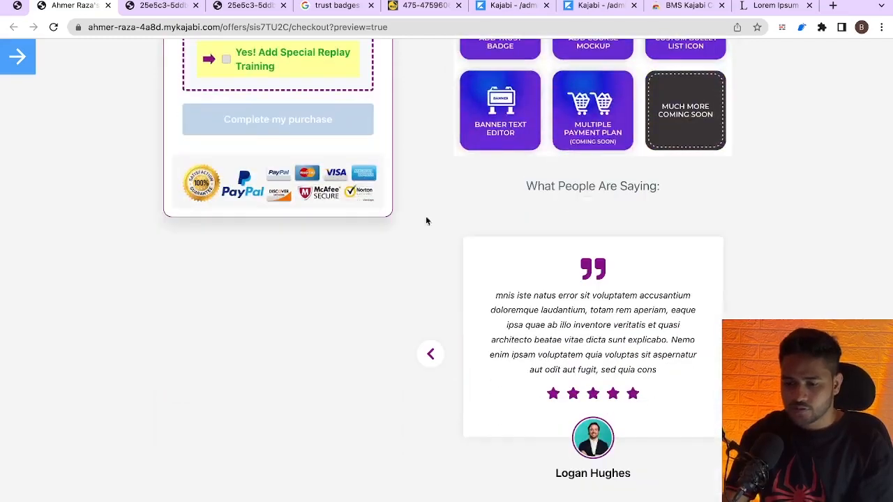
Reopen the Checkout Editor and save the checkout page.
click(22, 67)
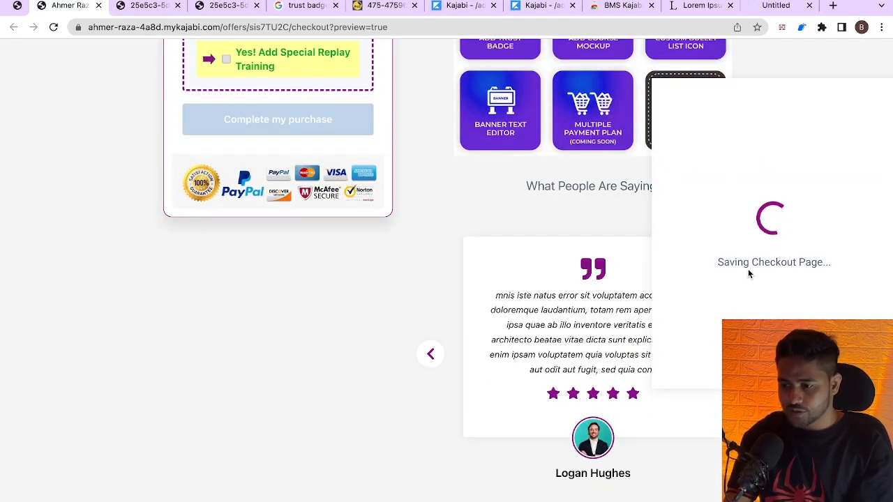
scroll(426, 253, up, 9)
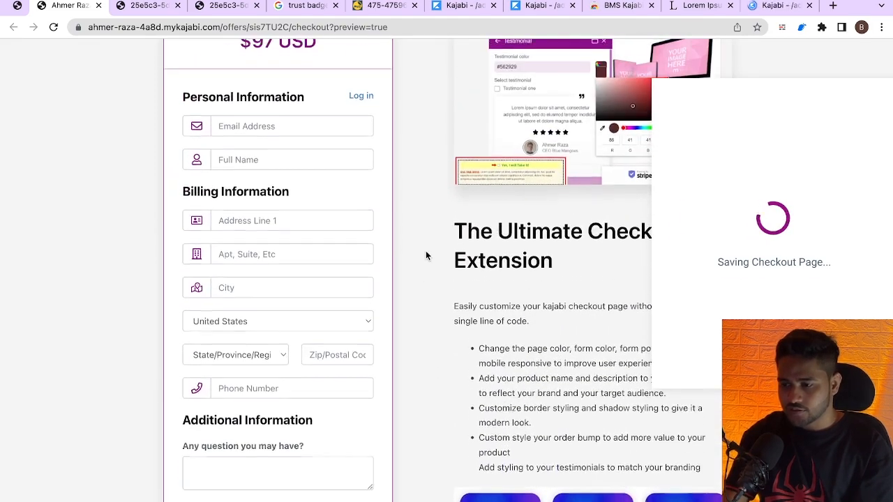
scroll(425, 255, up, 5)
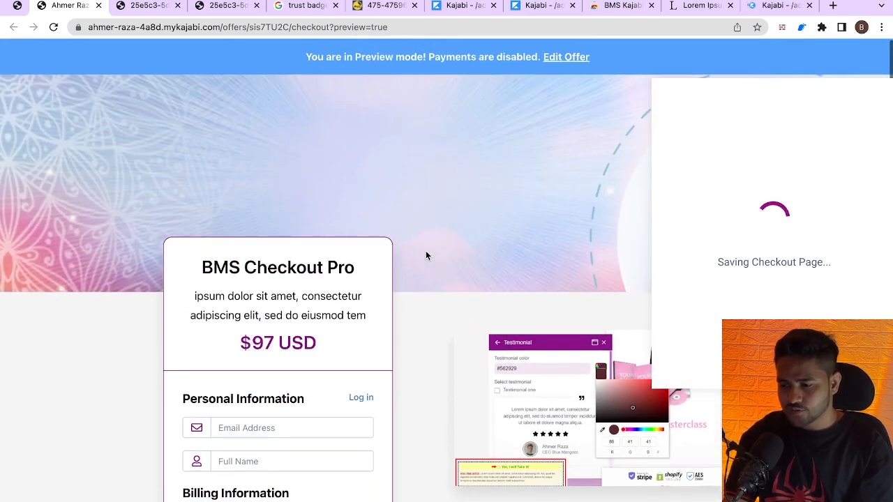